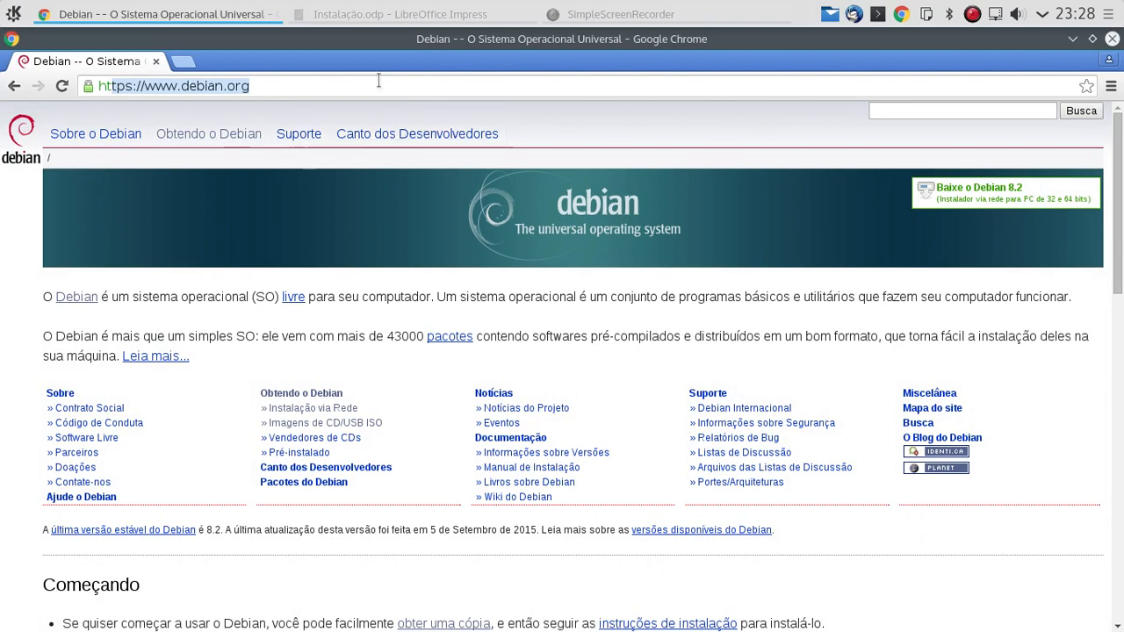
- Browse the Debian packages page, then return to the Debian home page
{"action": "left_click", "coordinate": [294, 84]}
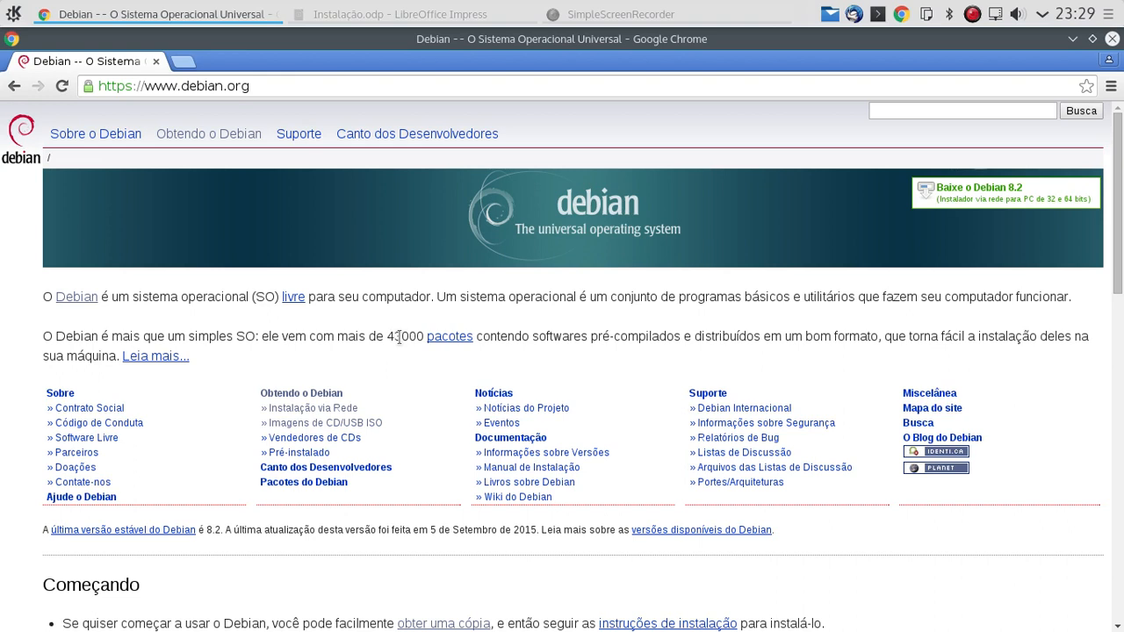
{"action": "left_click", "coordinate": [452, 339]}
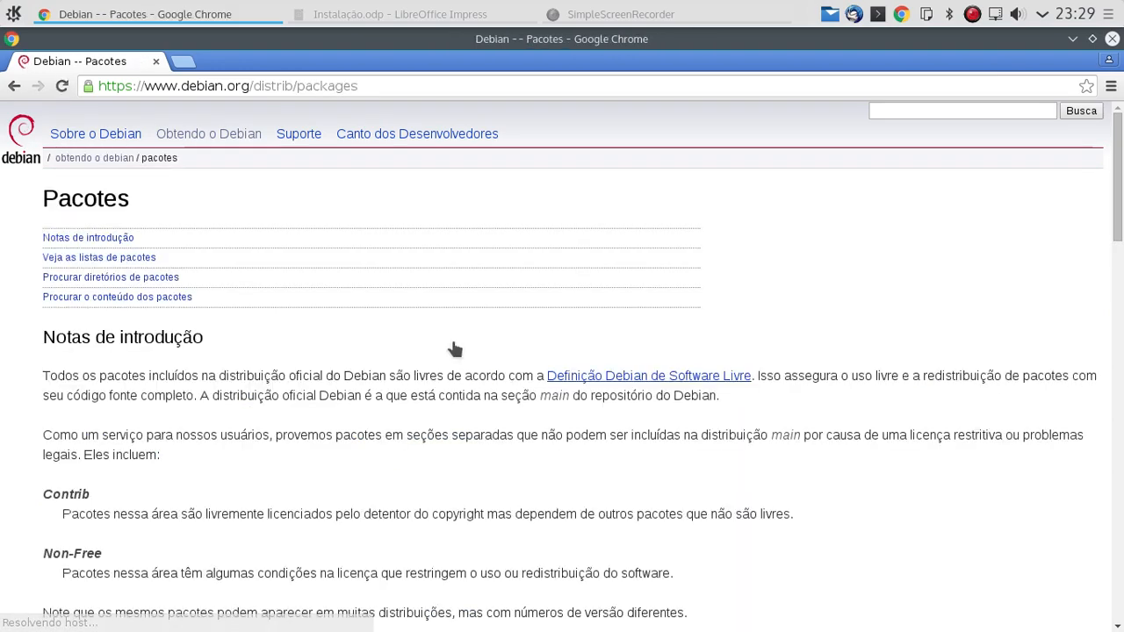
{"action": "scroll", "coordinate": [175, 439], "scroll_direction": "down", "scroll_amount": 10}
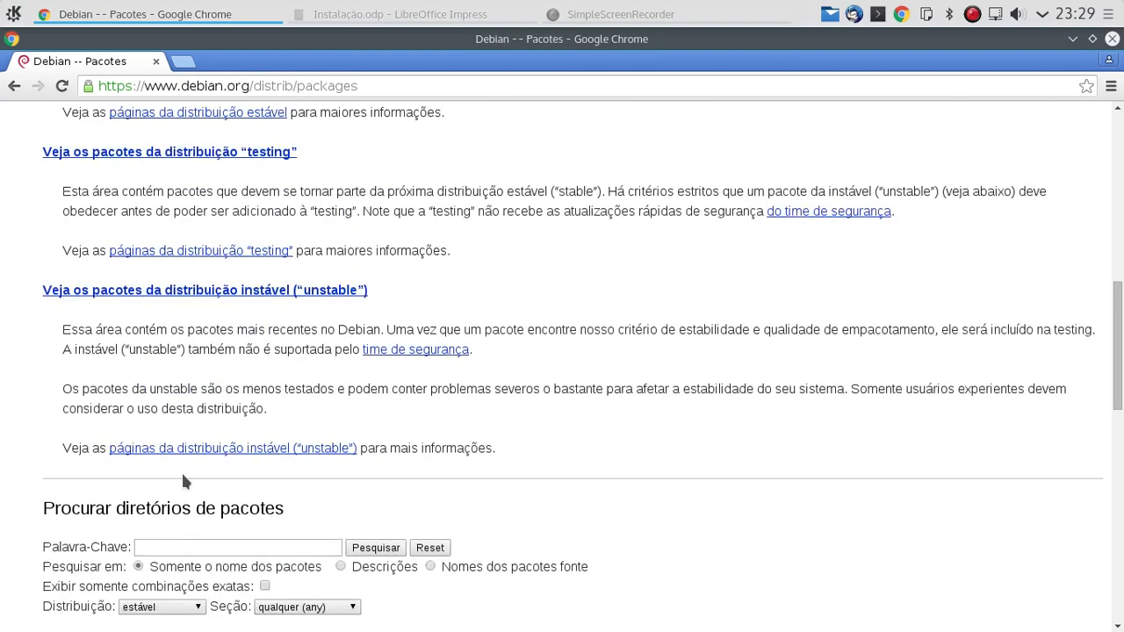
{"action": "scroll", "coordinate": [245, 395], "scroll_direction": "down", "scroll_amount": 8}
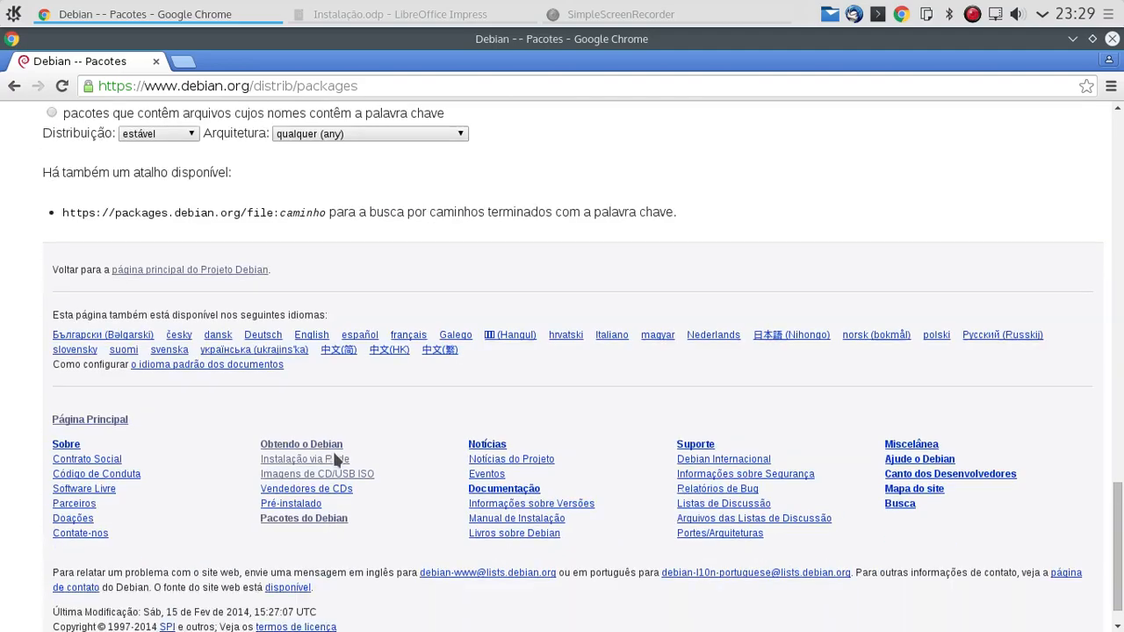
{"action": "scroll", "coordinate": [325, 421], "scroll_direction": "up", "scroll_amount": 4}
{"action": "scroll", "coordinate": [299, 351], "scroll_direction": "up", "scroll_amount": 8}
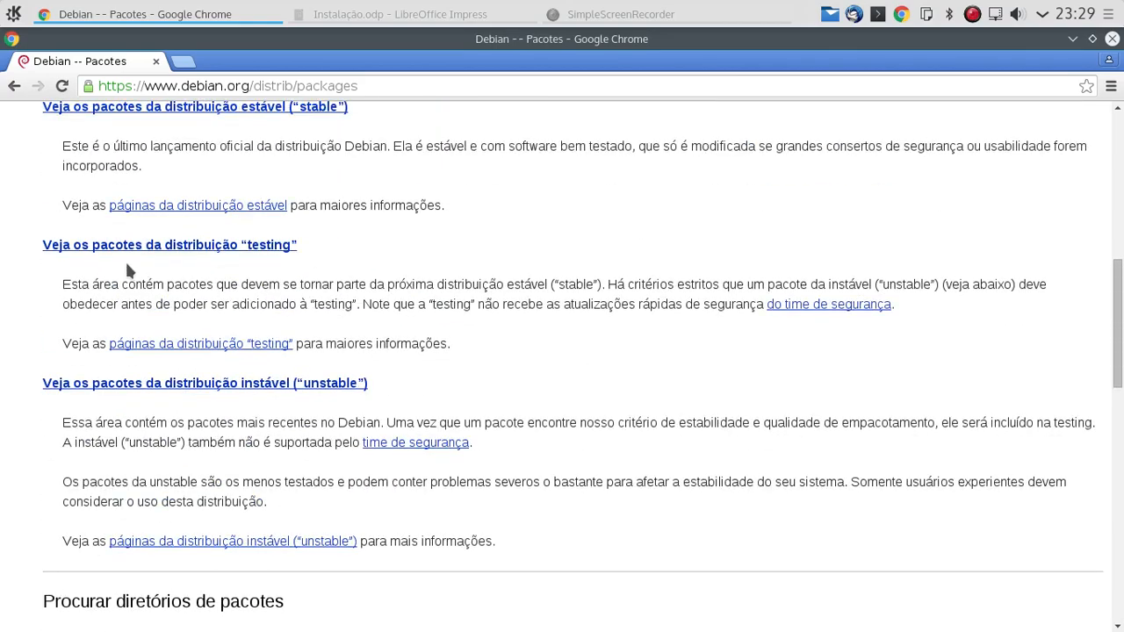
{"action": "scroll", "coordinate": [228, 274], "scroll_direction": "up", "scroll_amount": 3}
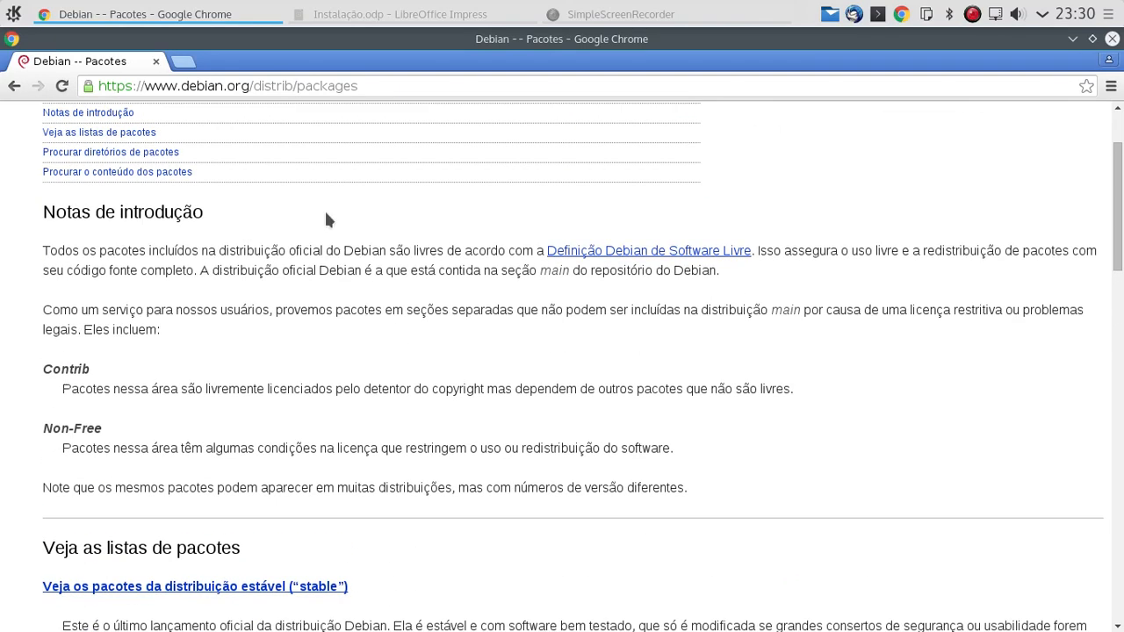
{"action": "scroll", "coordinate": [325, 215], "scroll_direction": "up", "scroll_amount": 3}
{"action": "left_click", "coordinate": [14, 85]}
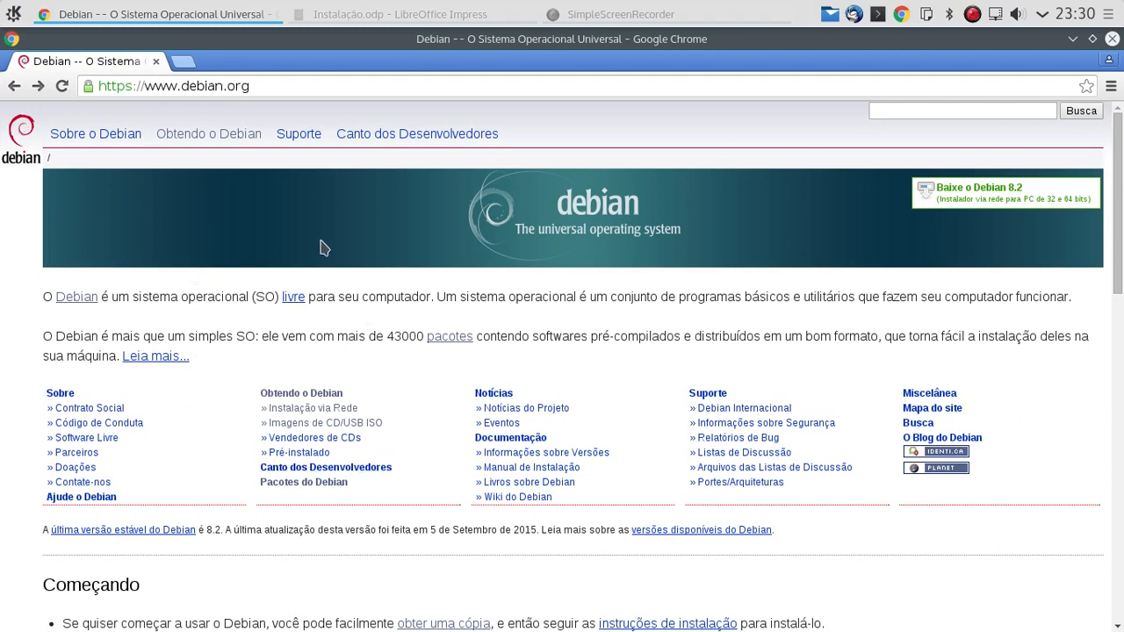
- Follow 'Imagens de CD/USB ISO' and scroll through the CD download options
{"action": "left_click_drag", "start_coordinate": [256, 87], "coordinate": [113, 88]}
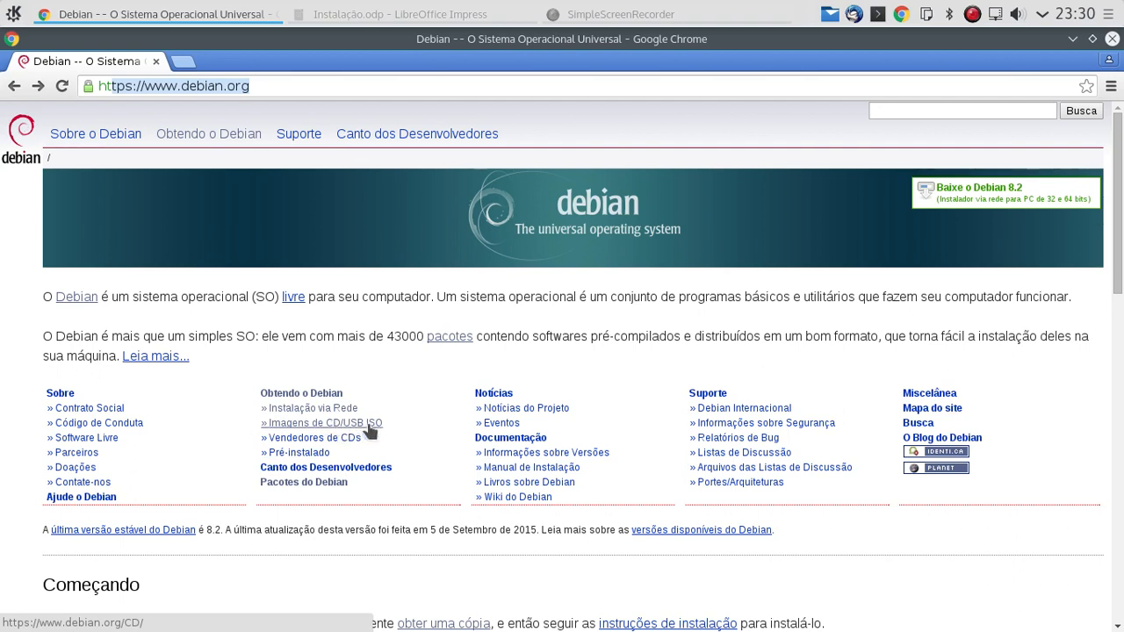
{"action": "left_click", "coordinate": [369, 427]}
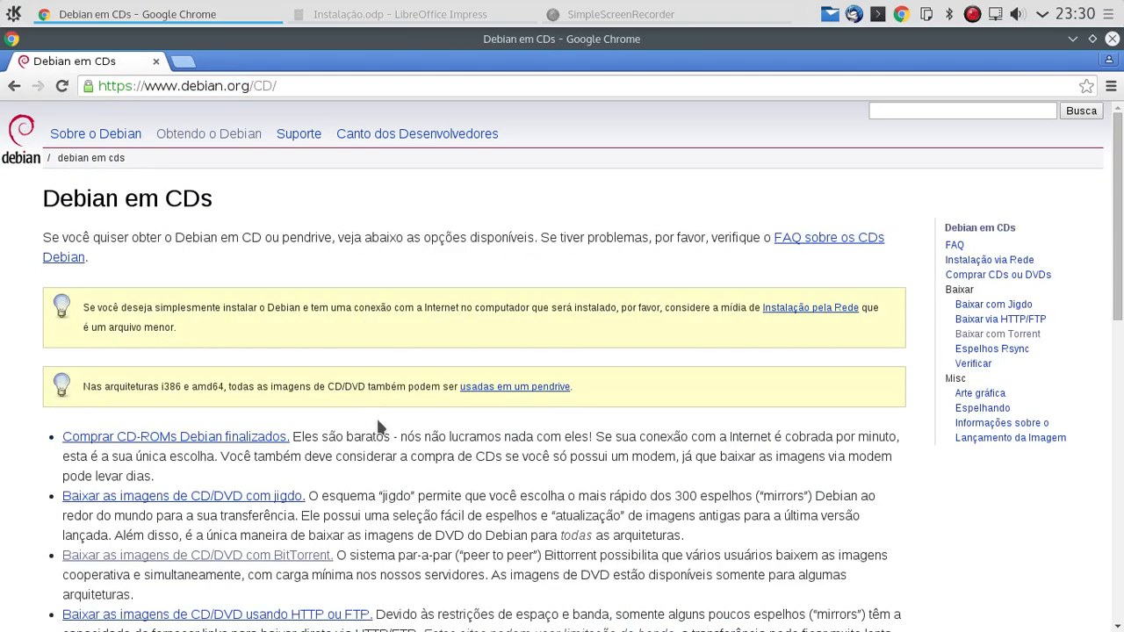
{"action": "scroll", "coordinate": [380, 428], "scroll_direction": "down", "scroll_amount": 2}
{"action": "scroll", "coordinate": [379, 428], "scroll_direction": "down", "scroll_amount": 3}
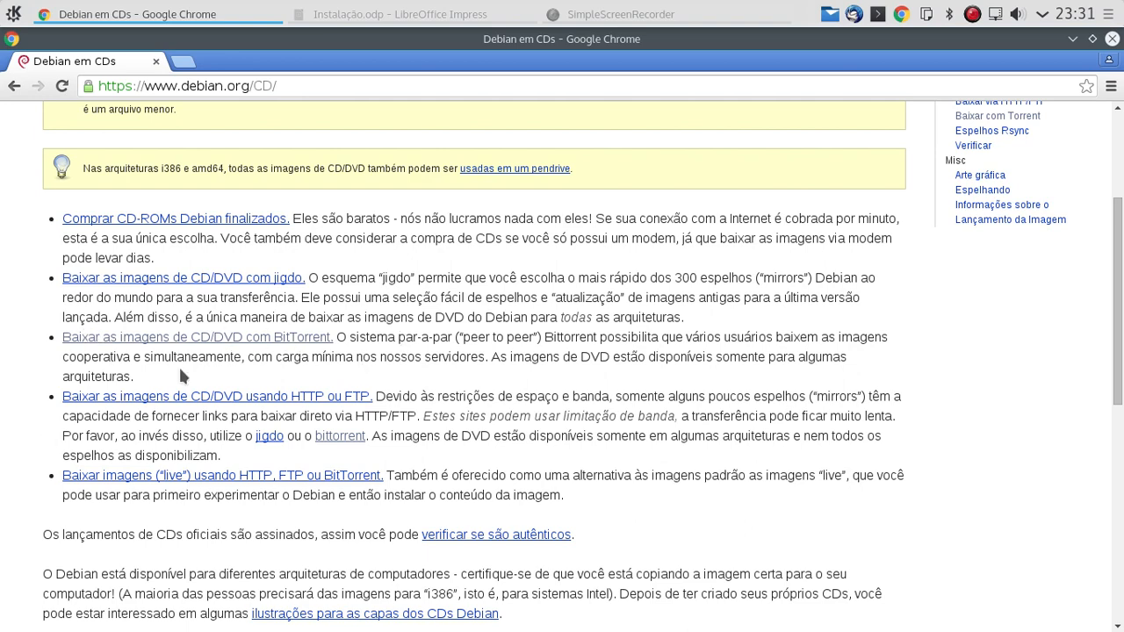
- Open the 'Baixar as imagens de CD/DVD com BitTorrent' page and highlight the CD heading
{"action": "left_click", "coordinate": [277, 342]}
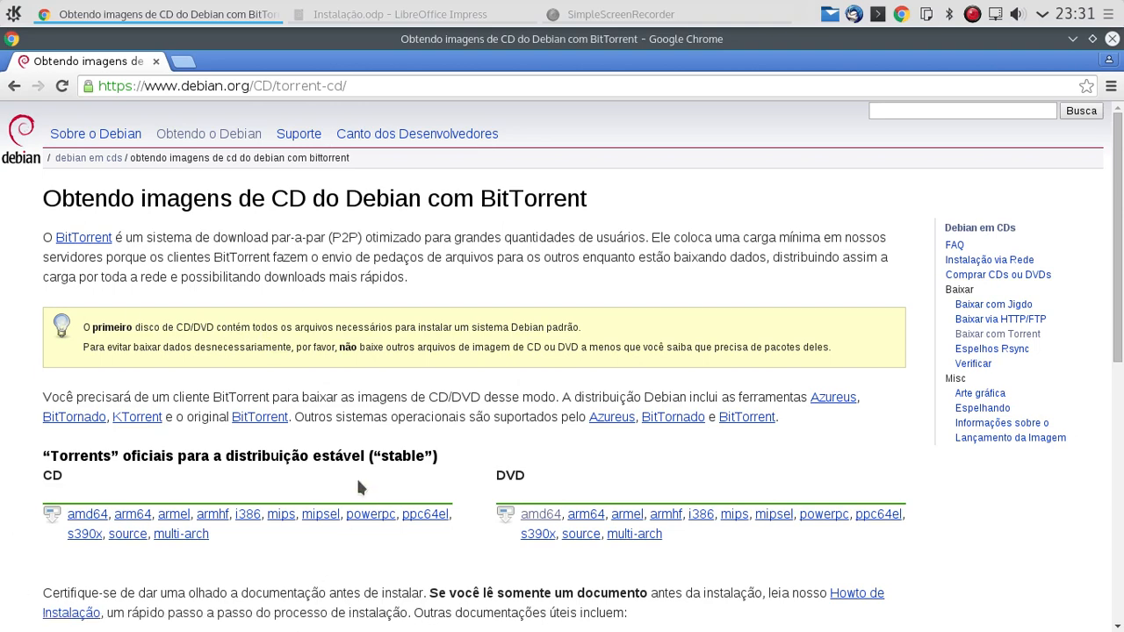
{"action": "scroll", "coordinate": [358, 487], "scroll_direction": "down", "scroll_amount": 3}
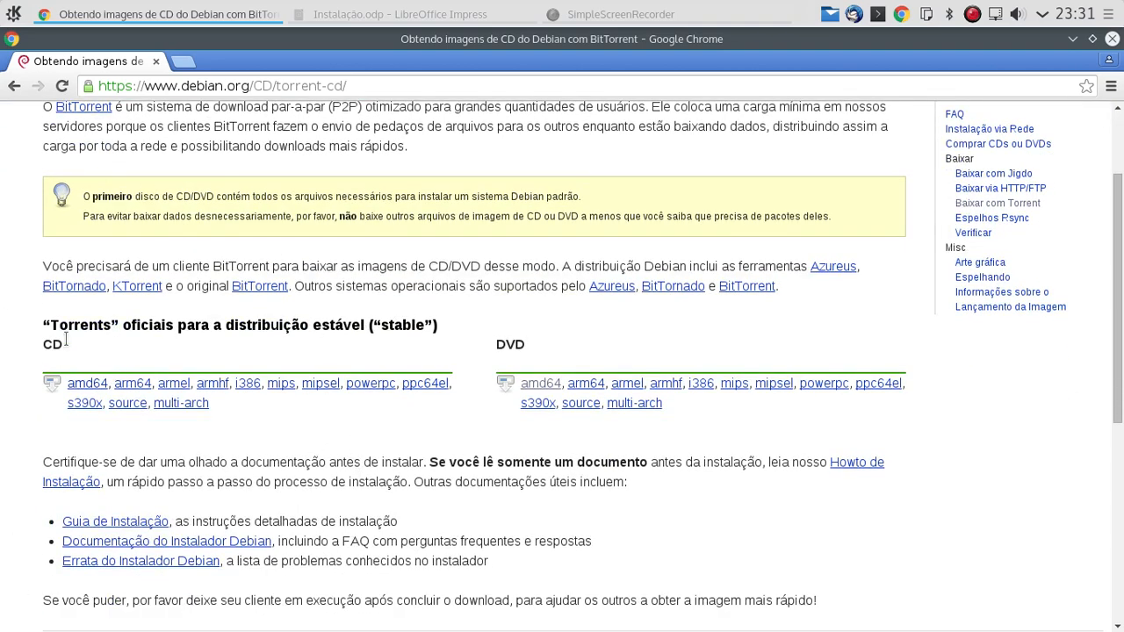
{"action": "left_click_drag", "start_coordinate": [66, 341], "coordinate": [33, 344]}
{"action": "left_click", "coordinate": [70, 347]}
{"action": "left_click_drag", "start_coordinate": [66, 347], "coordinate": [38, 360]}
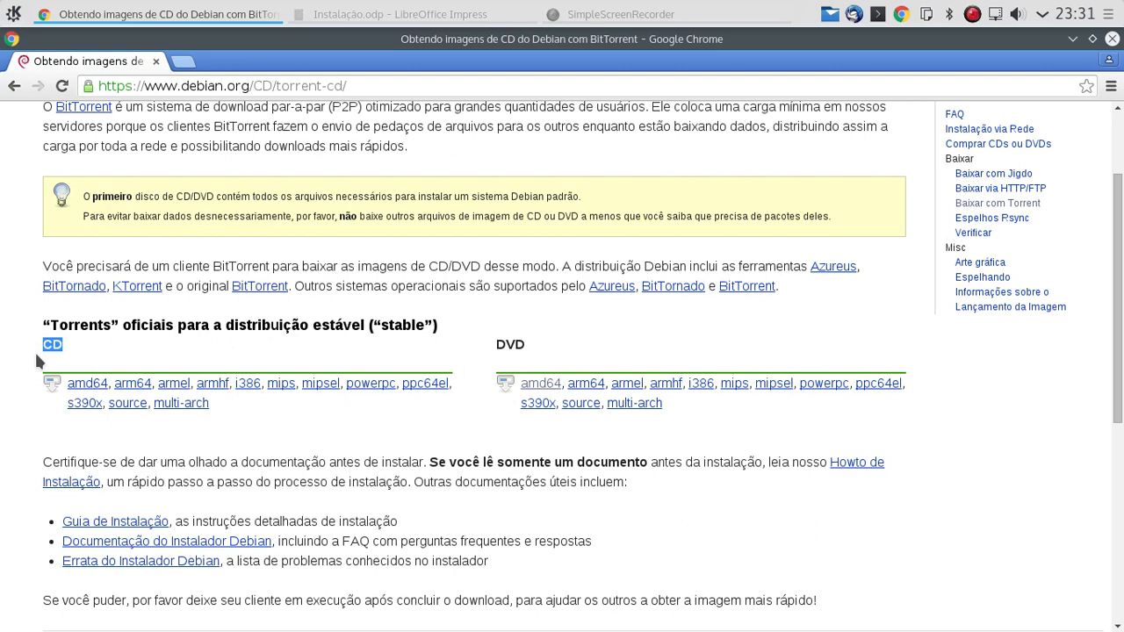
{"action": "left_click", "coordinate": [123, 349]}
- Highlight the CD and DVD headings of the stable BitTorrent images
{"action": "left_click_drag", "start_coordinate": [495, 347], "coordinate": [527, 347]}
{"action": "left_click", "coordinate": [187, 347]}
{"action": "left_click_drag", "start_coordinate": [53, 343], "coordinate": [42, 342]}
{"action": "left_click_drag", "start_coordinate": [496, 343], "coordinate": [532, 358]}
{"action": "left_click", "coordinate": [513, 343]}
- Open the amd64 DVD torrent listing and highlight the 75K DVD-1 torrent size
{"action": "left_click", "coordinate": [539, 384]}
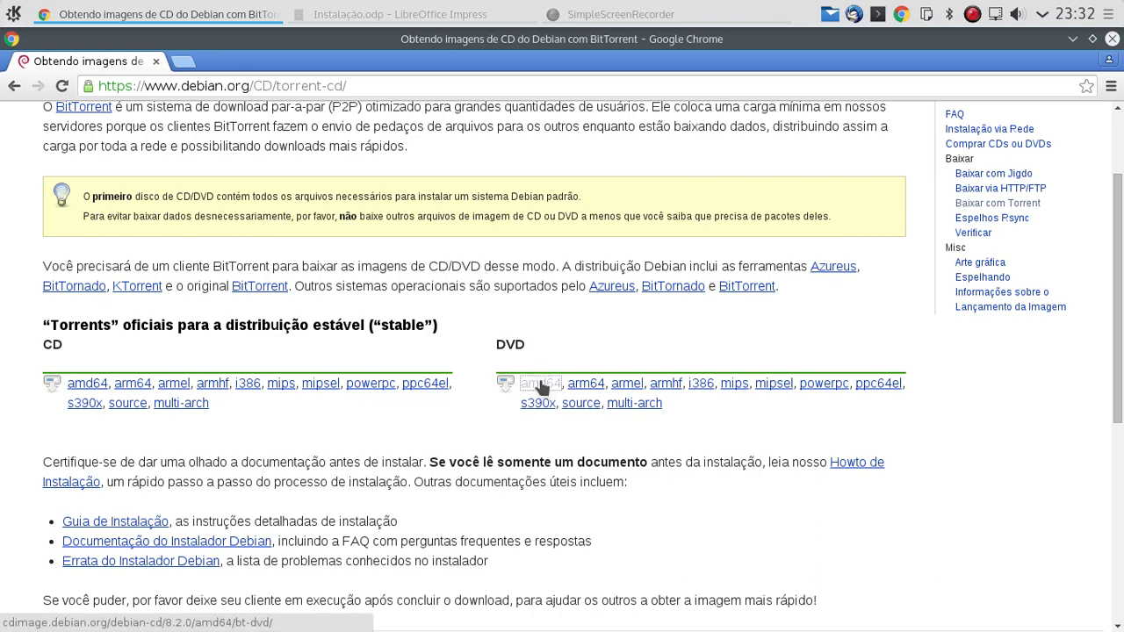
{"action": "scroll", "coordinate": [391, 152], "scroll_direction": "down", "scroll_amount": 1}
{"action": "scroll", "coordinate": [395, 211], "scroll_direction": "down", "scroll_amount": 5}
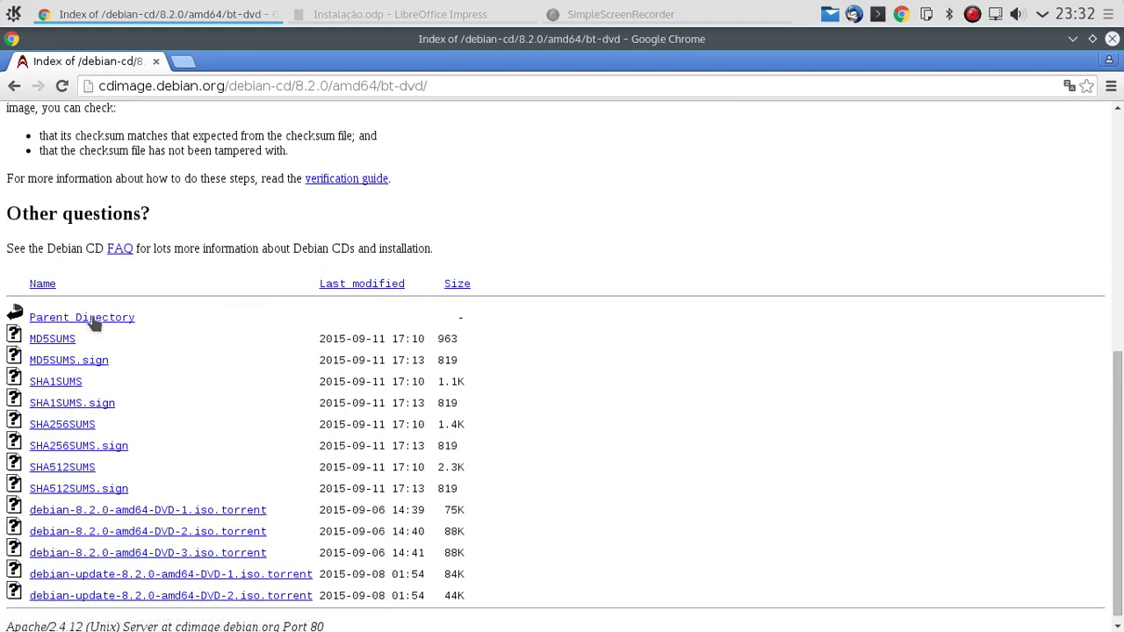
{"action": "scroll", "coordinate": [140, 329], "scroll_direction": "down", "scroll_amount": 1}
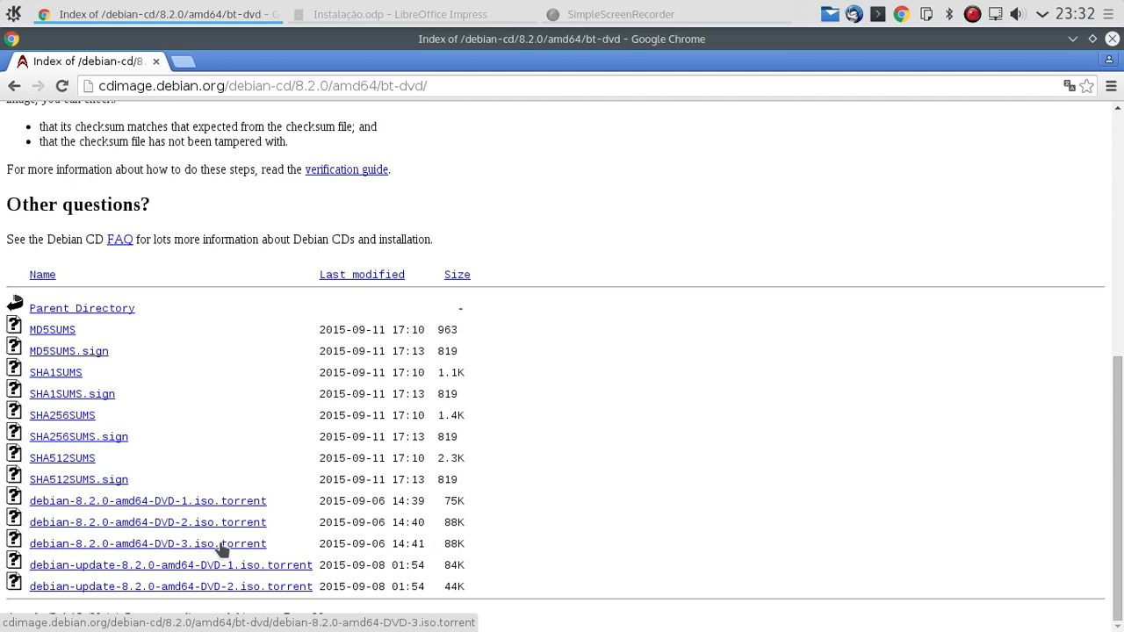
{"action": "left_click_drag", "start_coordinate": [277, 540], "coordinate": [299, 555]}
{"action": "left_click", "coordinate": [274, 541]}
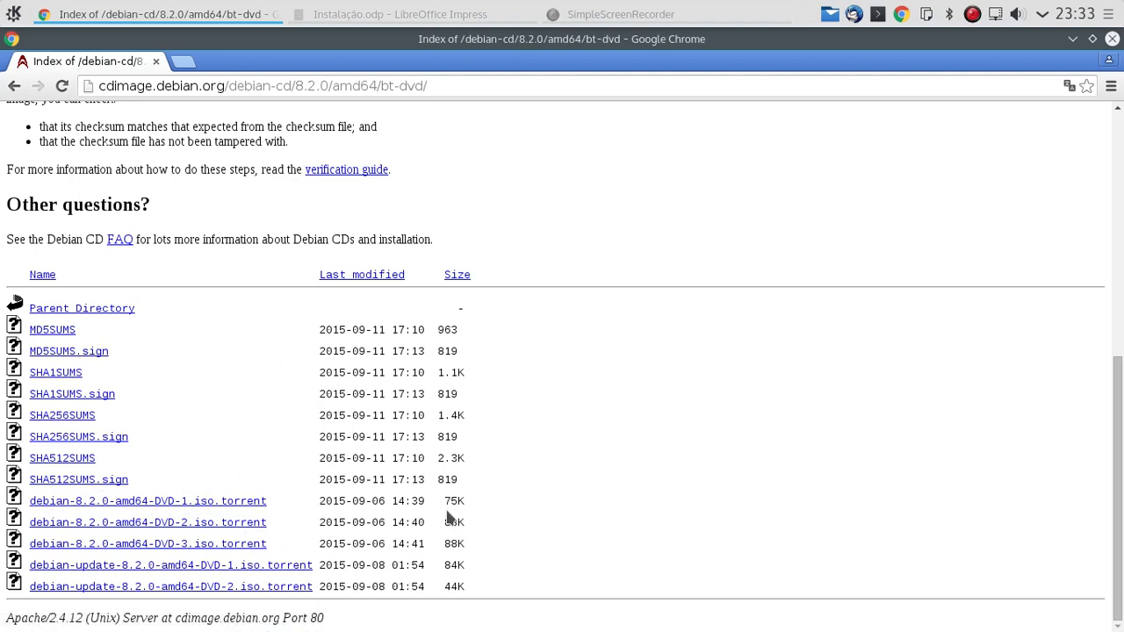
{"action": "left_click_drag", "start_coordinate": [446, 500], "coordinate": [476, 502]}
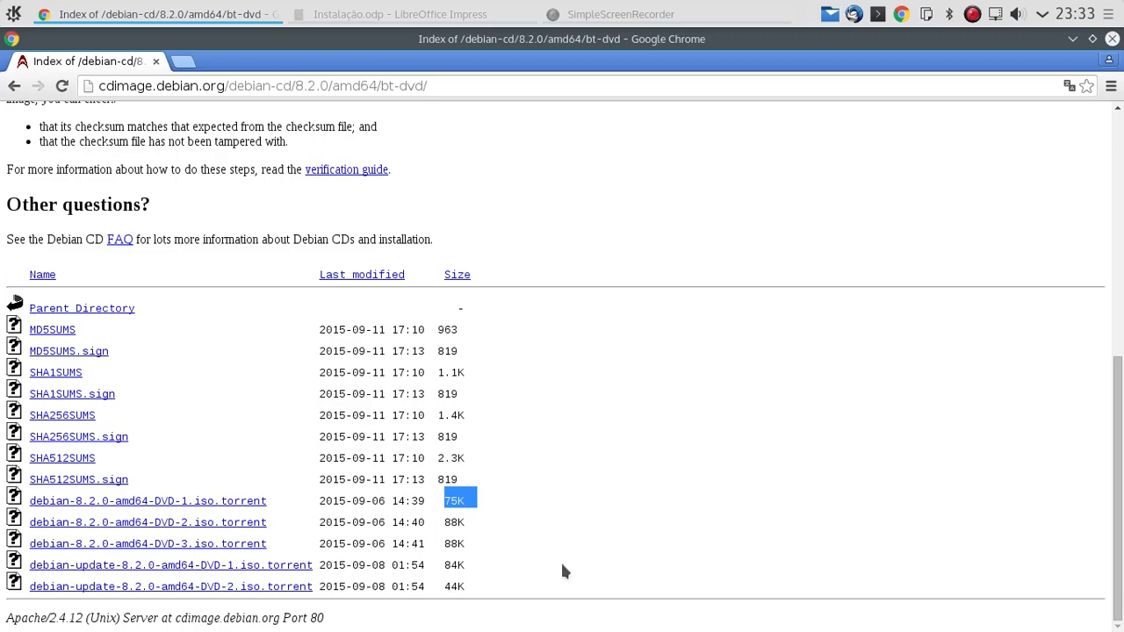
{"action": "scroll", "coordinate": [647, 588], "scroll_direction": "up", "scroll_amount": 10}
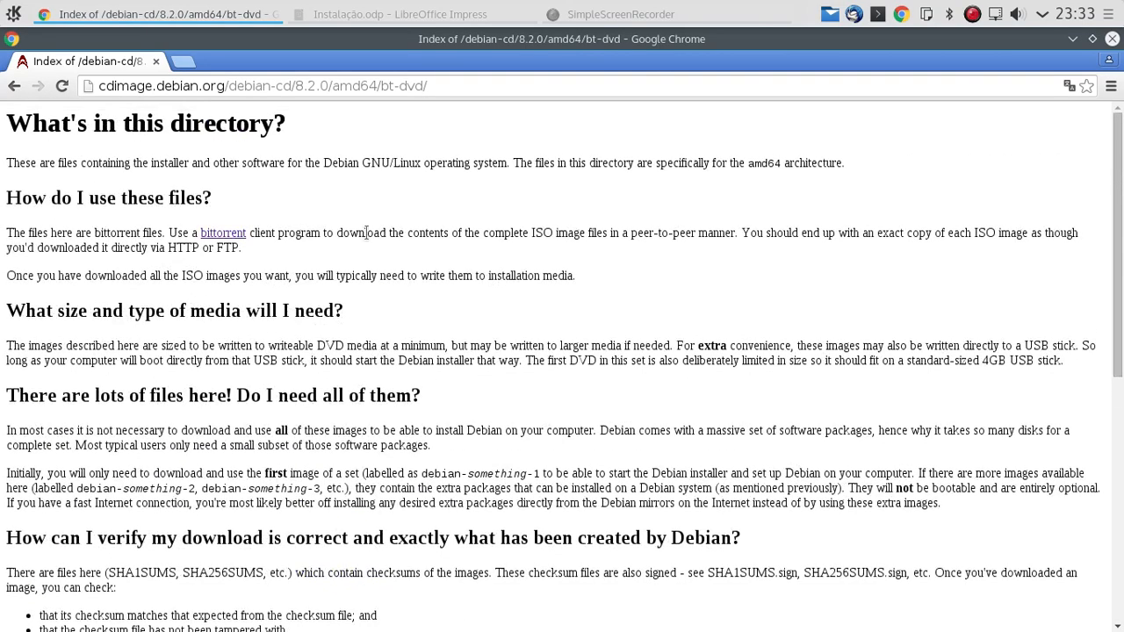
- Go back past the BitTorrent and CD pages, then use the Debian logo for the home page
{"action": "left_click", "coordinate": [14, 87]}
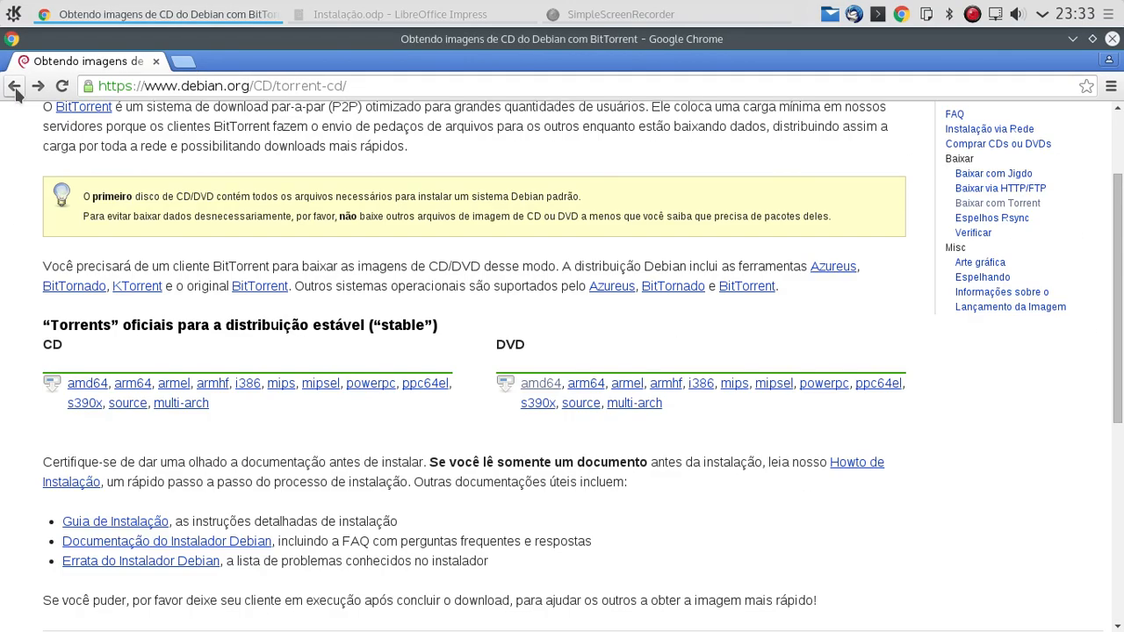
{"action": "left_click", "coordinate": [14, 88]}
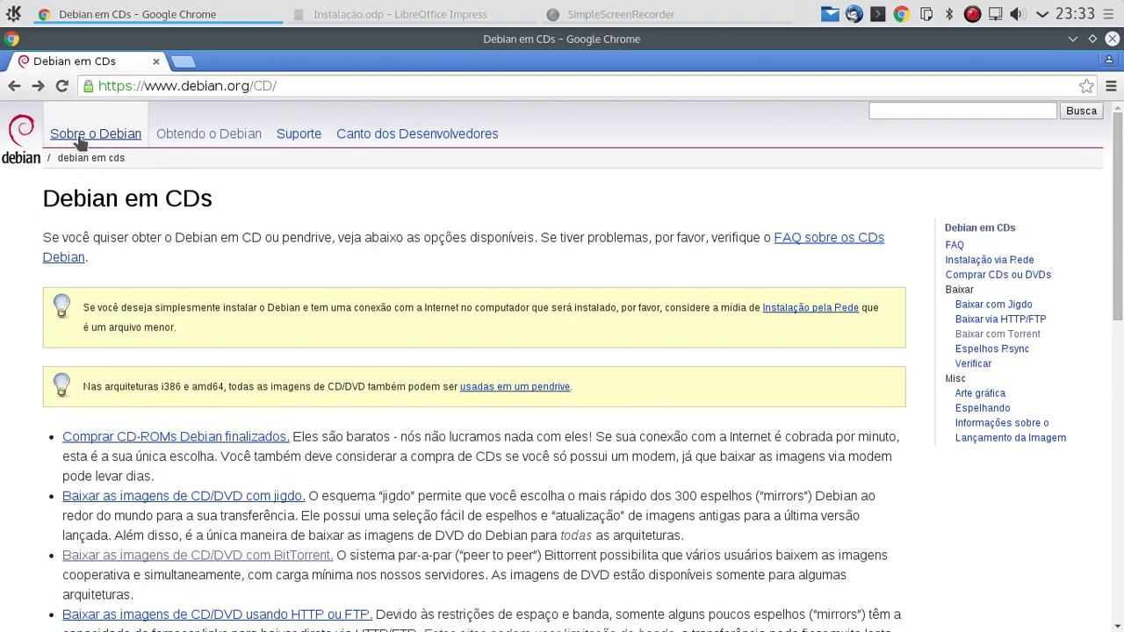
{"action": "left_click", "coordinate": [27, 136]}
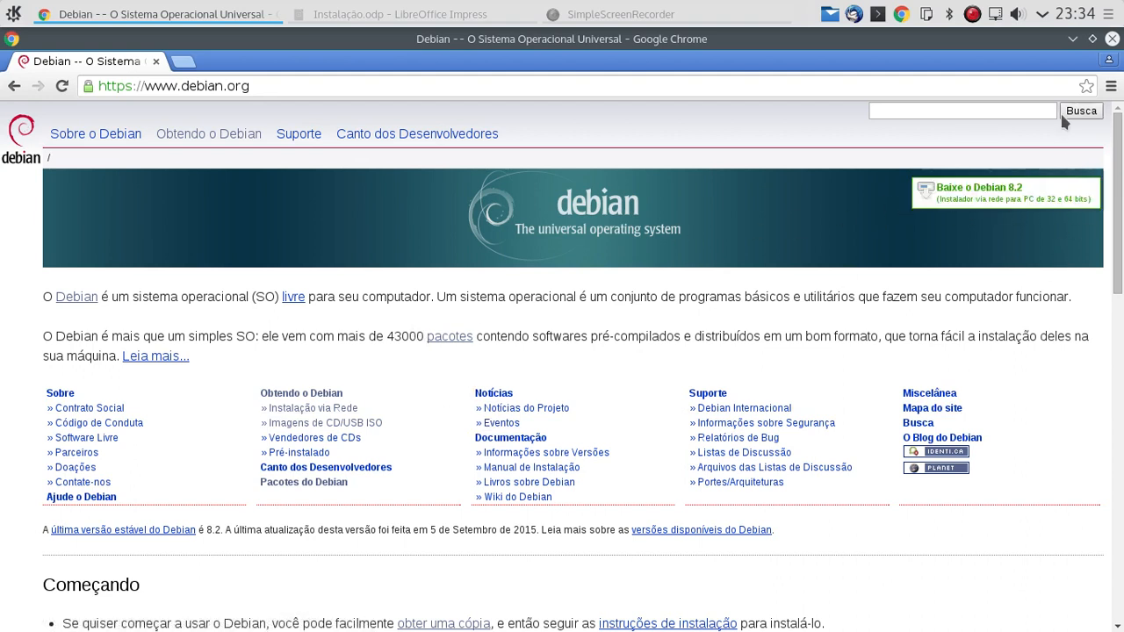
- Minimize Chrome, launch Oracle VM VirtualBox from the launcher, and position the Manager window
{"action": "left_click", "coordinate": [1071, 39]}
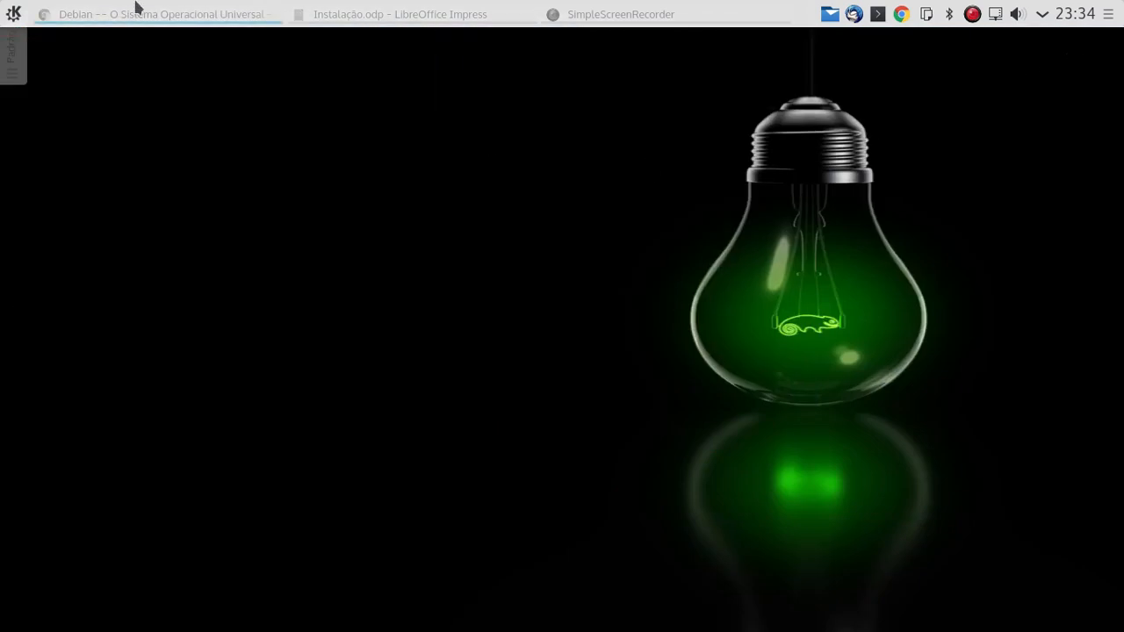
{"action": "left_click", "coordinate": [13, 13]}
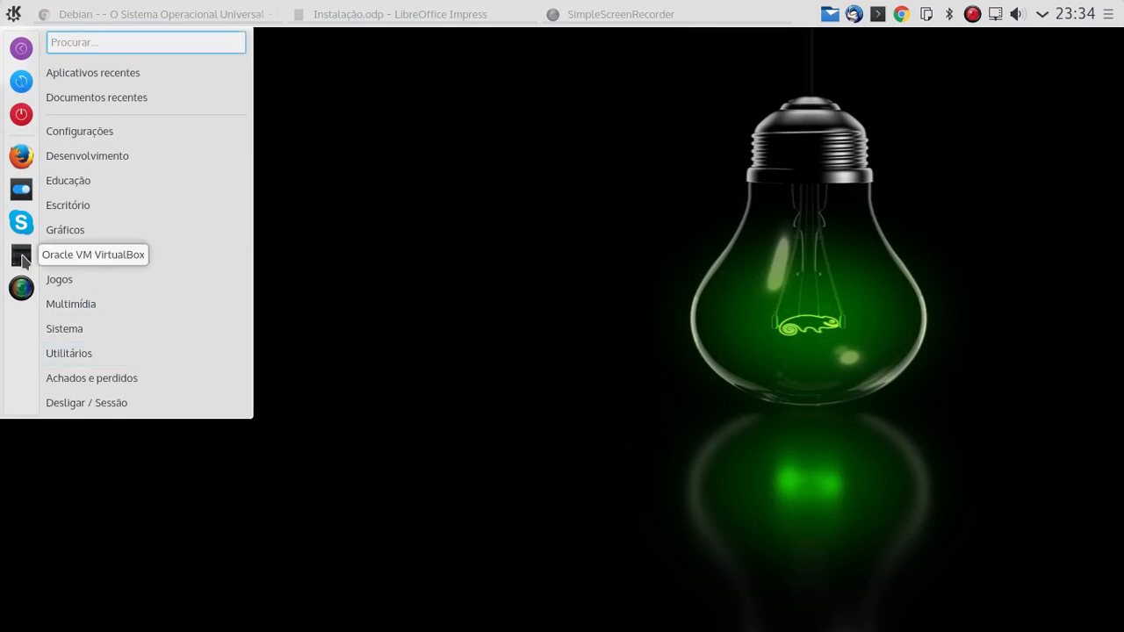
{"action": "left_click", "coordinate": [21, 256]}
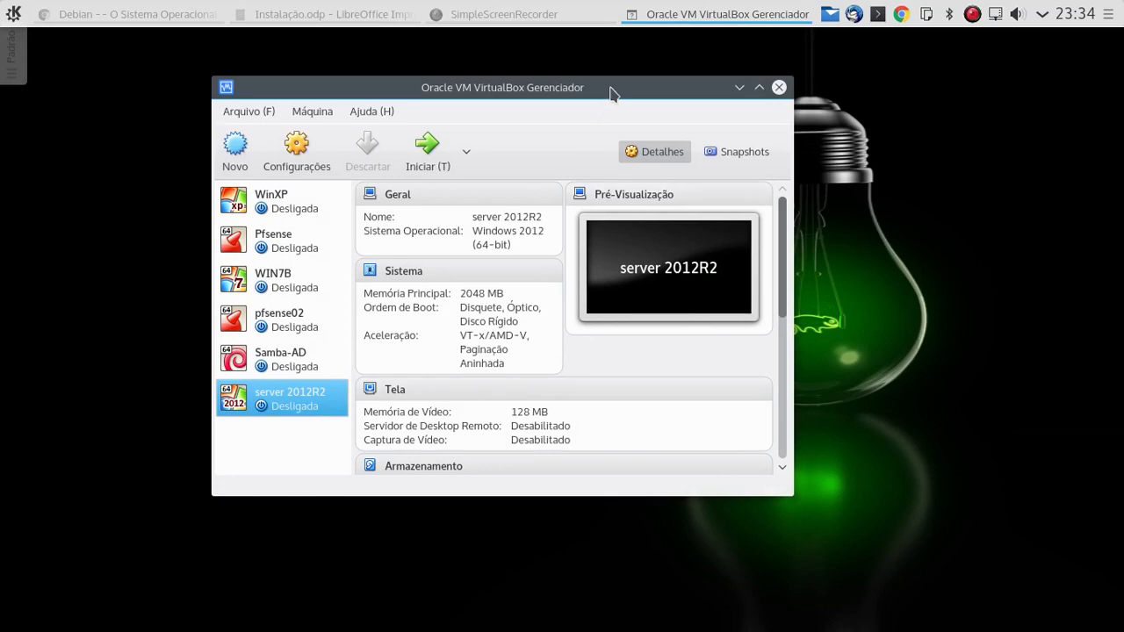
{"action": "left_click_drag", "start_coordinate": [609, 93], "coordinate": [578, 84]}
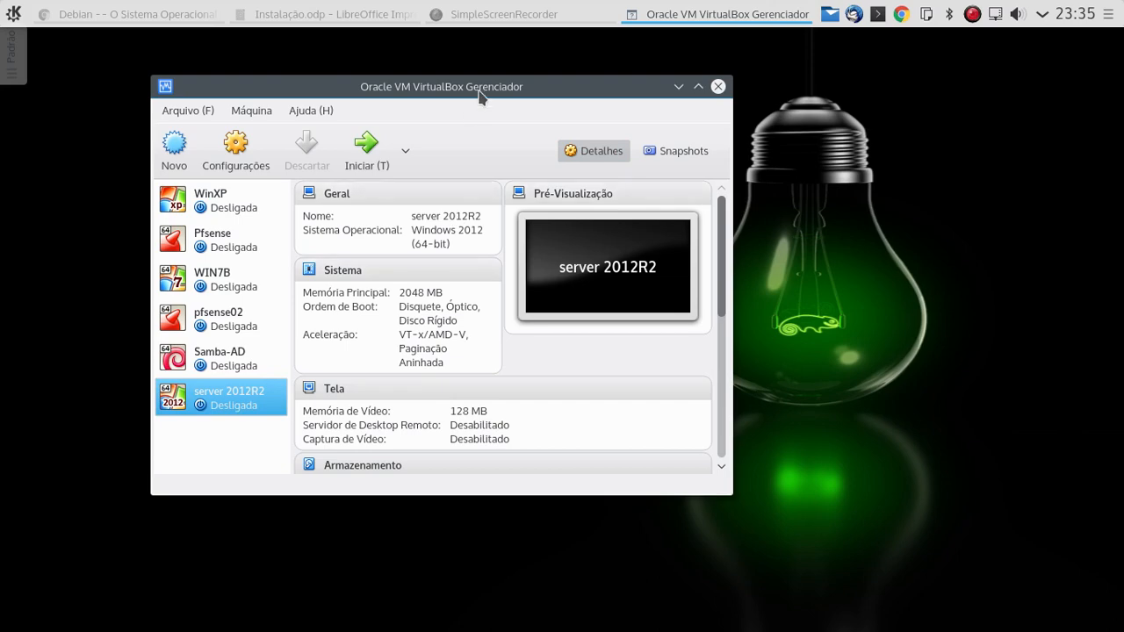
{"action": "left_click_drag", "start_coordinate": [475, 94], "coordinate": [453, 88]}
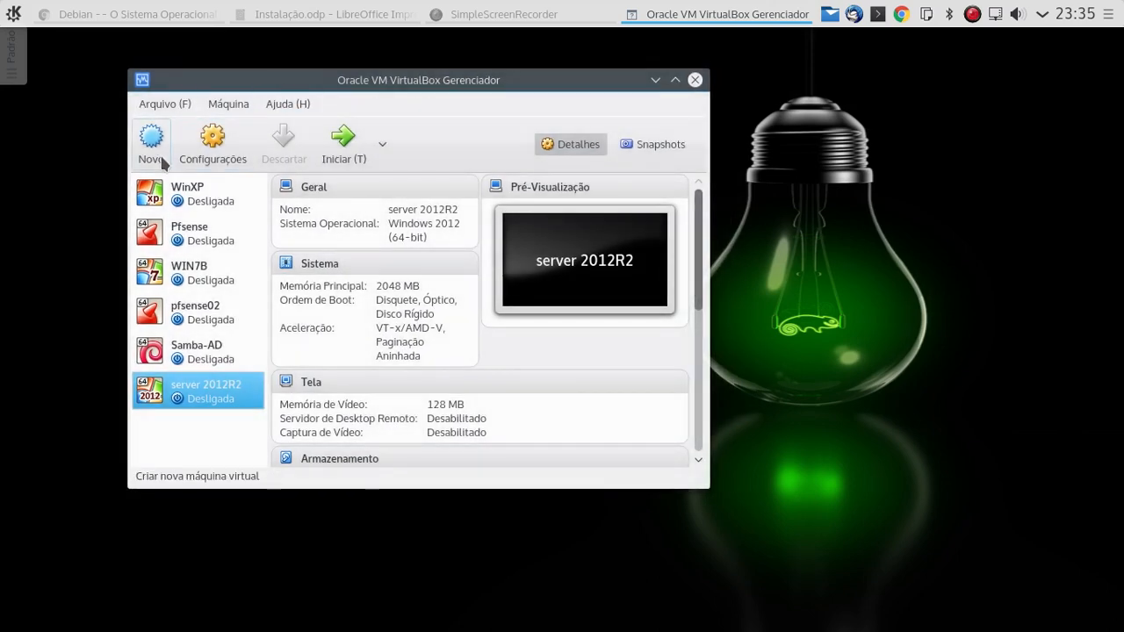
- Start a new machine named 'Debian Linux Essencial' with type Linux and version Debian (64-bit)
{"action": "left_click", "coordinate": [151, 140]}
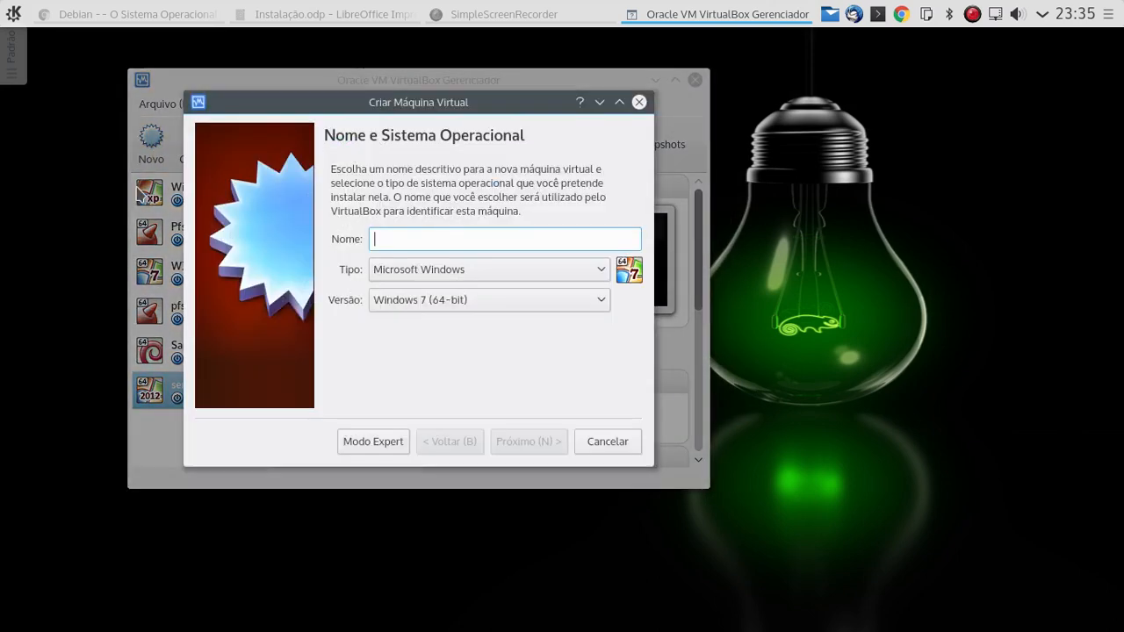
{"action": "type", "text": "De"}
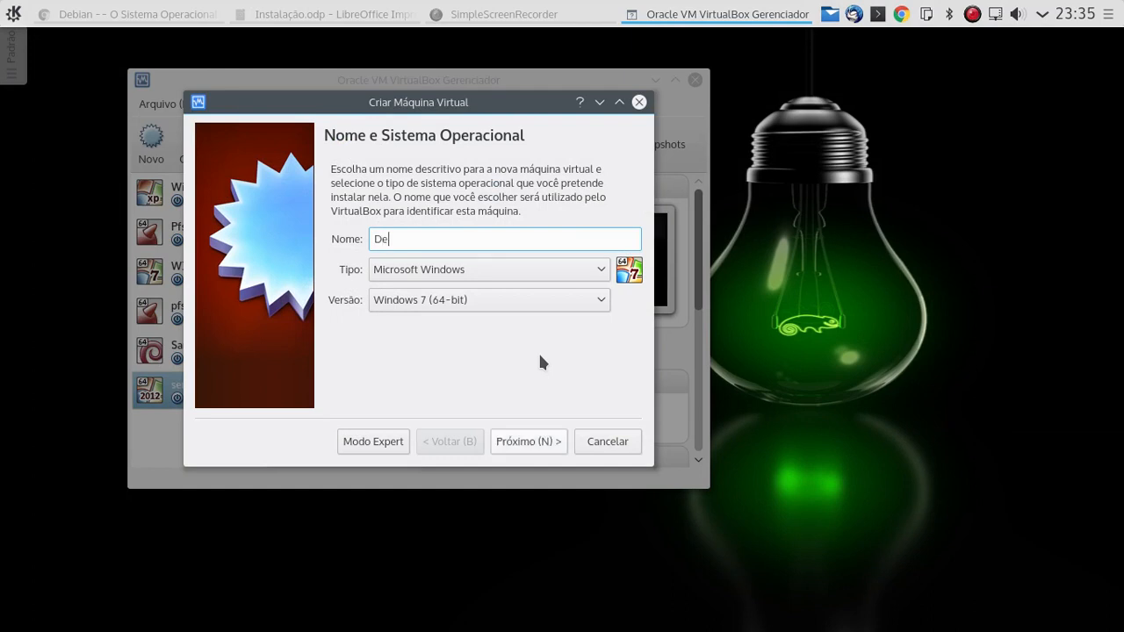
{"action": "type", "text": "bian"}
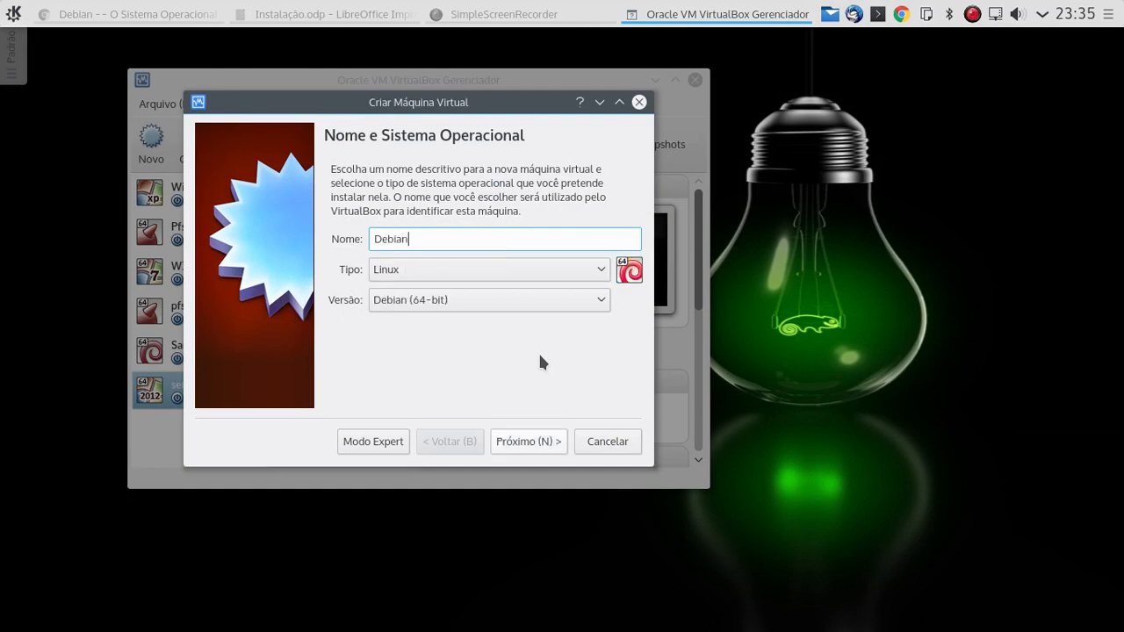
{"action": "type", "text": " Linux Essencial"}
{"action": "left_click", "coordinate": [472, 275]}
{"action": "left_click", "coordinate": [431, 309]}
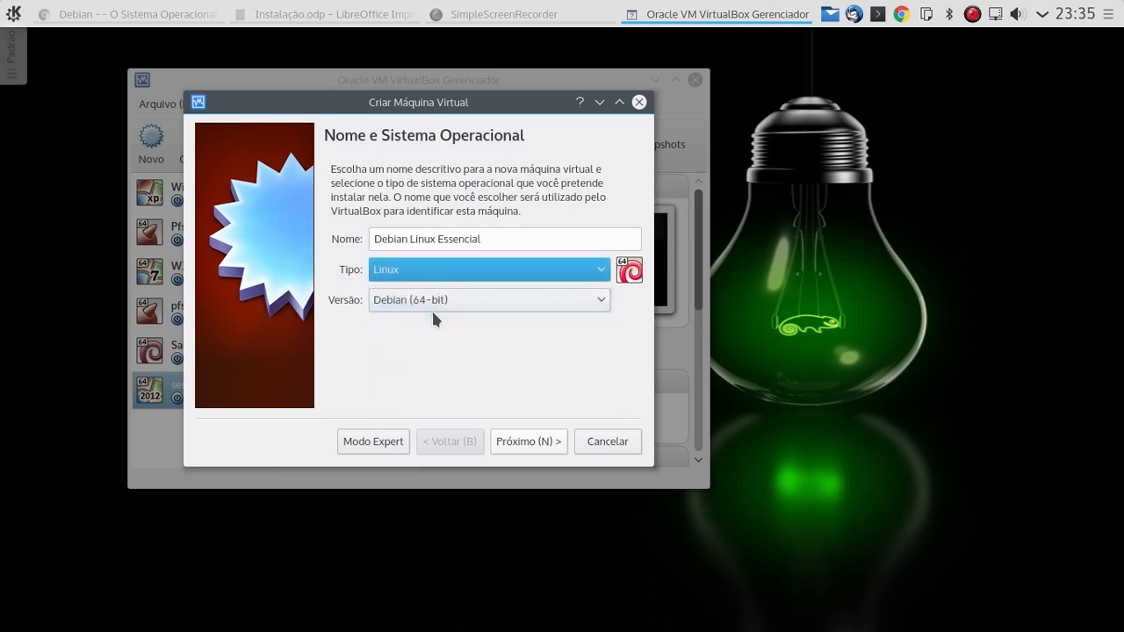
{"action": "left_click", "coordinate": [441, 303]}
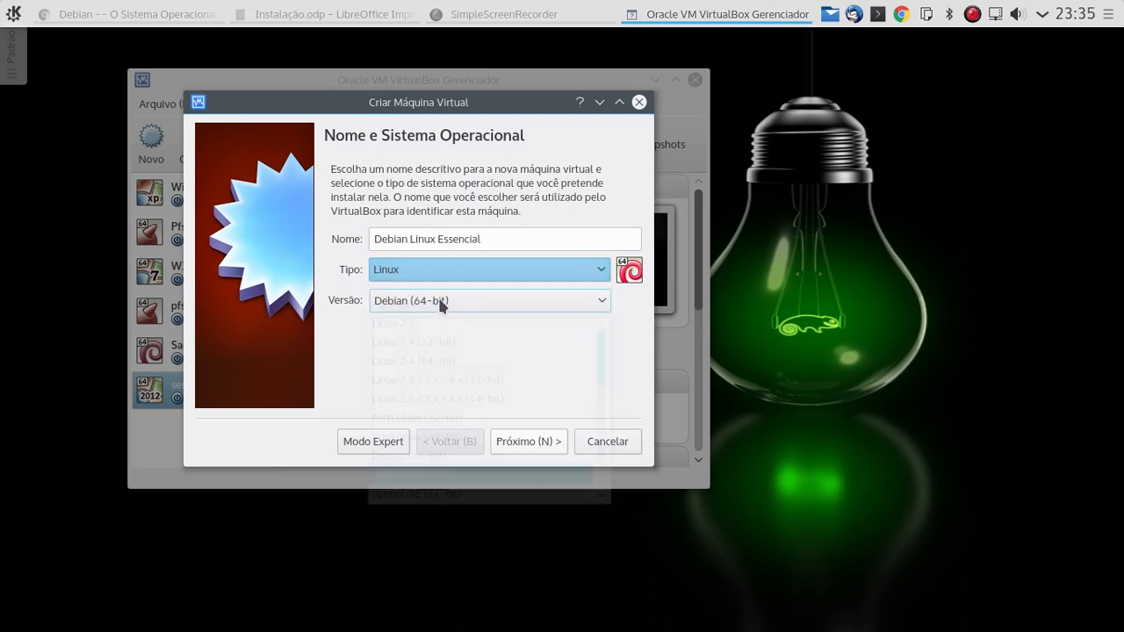
{"action": "left_click", "coordinate": [353, 308]}
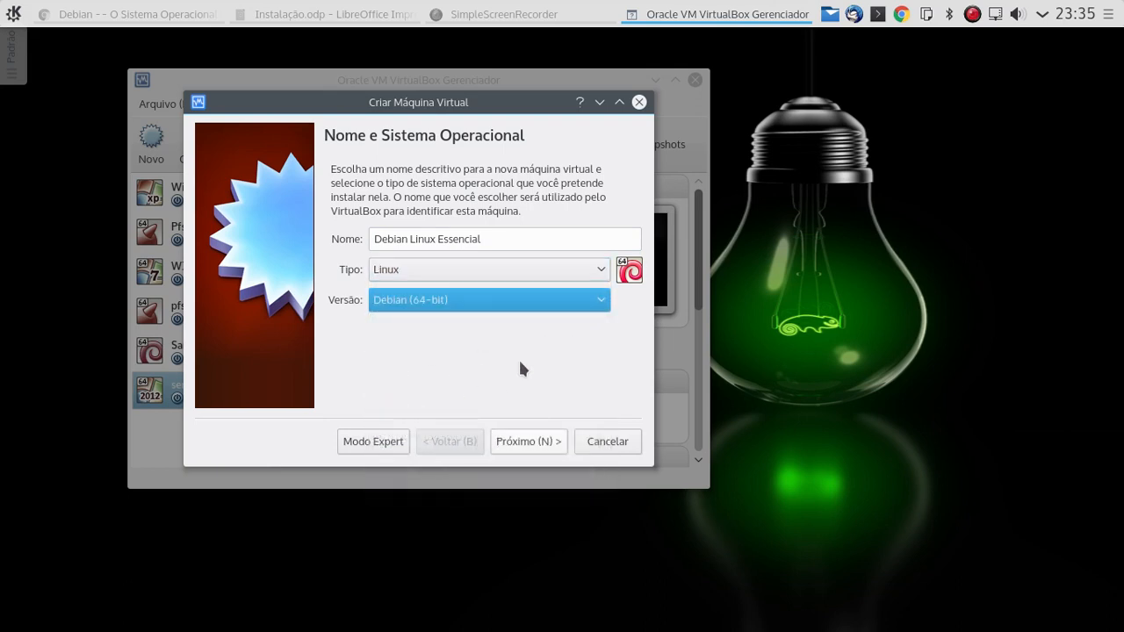
- Replace the suggested 768 MB memory with 1024 MB and continue
{"action": "left_click", "coordinate": [533, 443]}
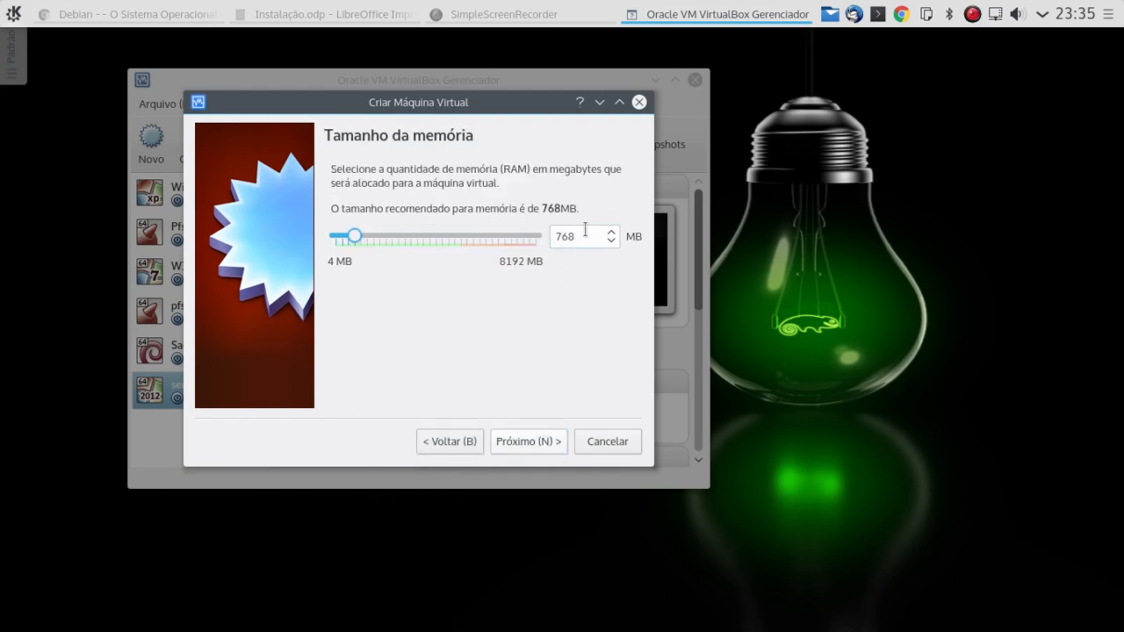
{"action": "left_click_drag", "start_coordinate": [583, 237], "coordinate": [553, 241]}
{"action": "type", "text": "1024"}
{"action": "left_click", "coordinate": [527, 444]}
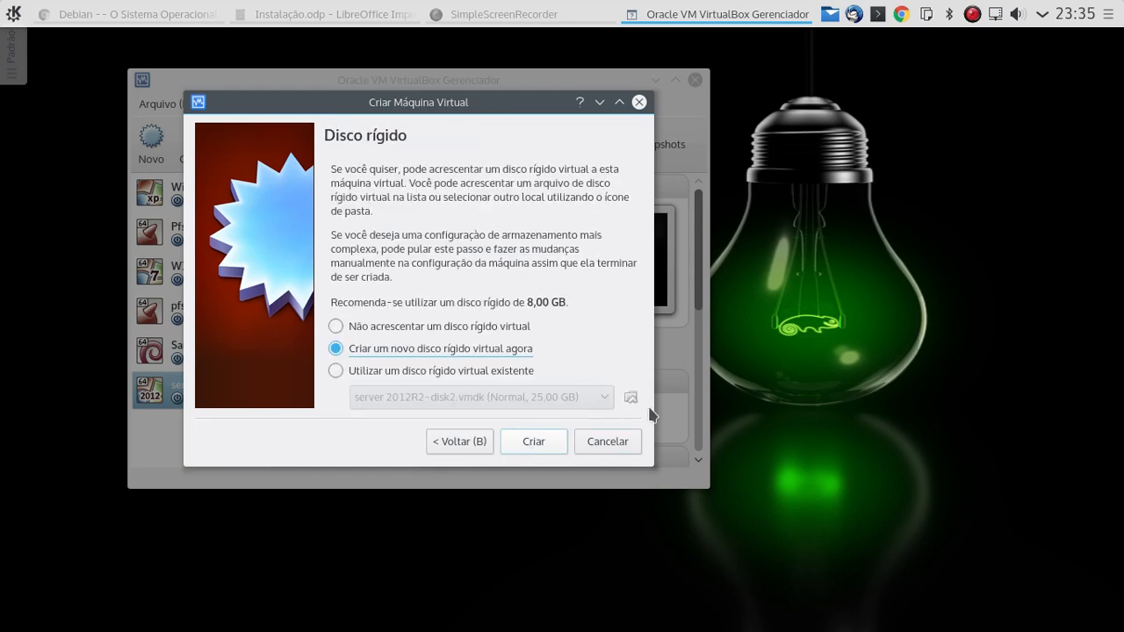
- Create a new VDI disk and compare Tamanho Fixo against dynamically allocated storage
{"action": "left_click", "coordinate": [534, 441]}
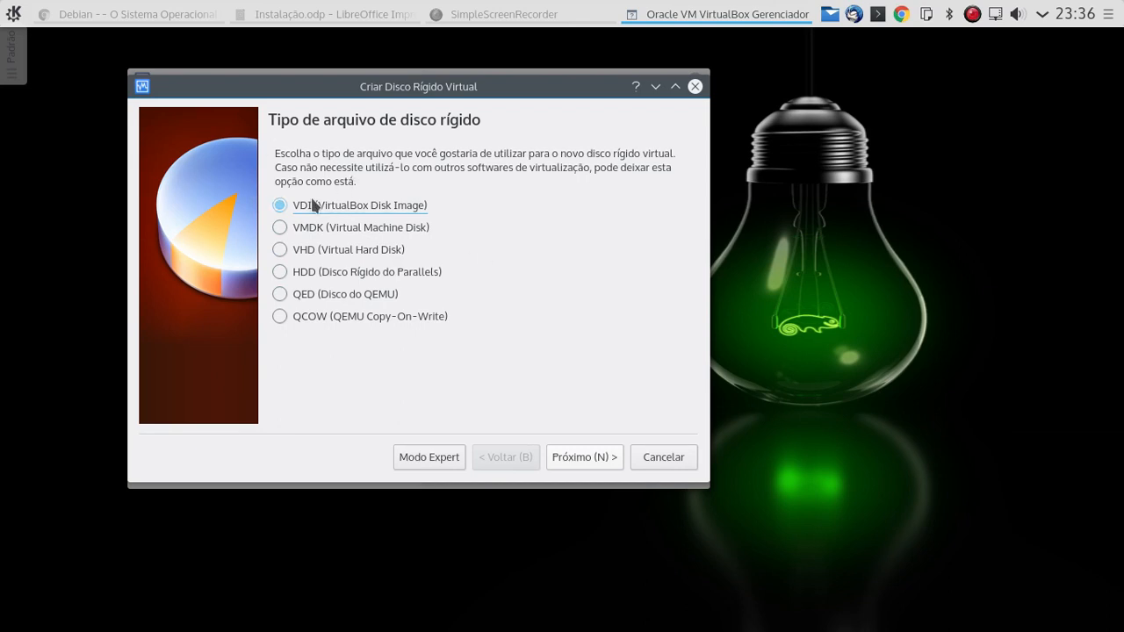
{"action": "left_click", "coordinate": [584, 464]}
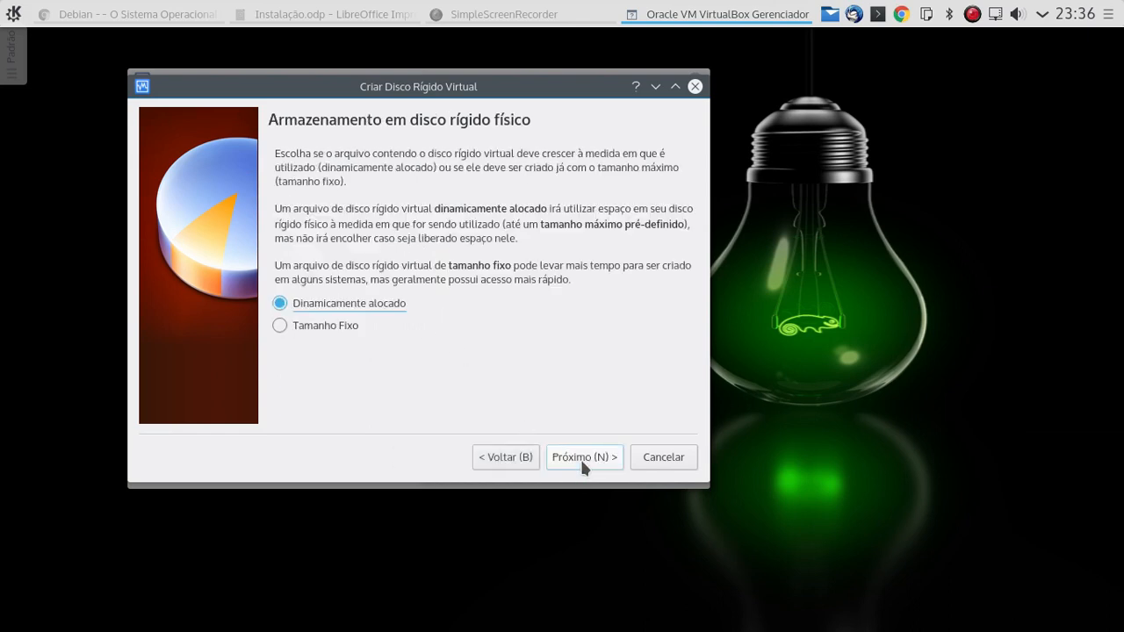
{"action": "left_click", "coordinate": [300, 325]}
{"action": "left_click", "coordinate": [315, 313]}
{"action": "left_click", "coordinate": [303, 323]}
- Settle on Dinamicamente alocado storage after toggling with Tamanho Fixo, then continue
{"action": "left_click", "coordinate": [299, 307]}
{"action": "left_click", "coordinate": [324, 325]}
{"action": "left_click", "coordinate": [349, 304]}
{"action": "left_click", "coordinate": [336, 322]}
{"action": "left_click", "coordinate": [345, 301]}
{"action": "left_click", "coordinate": [326, 327]}
{"action": "left_click", "coordinate": [333, 306]}
{"action": "left_click", "coordinate": [316, 330]}
{"action": "left_click", "coordinate": [348, 305]}
{"action": "left_click", "coordinate": [587, 455]}
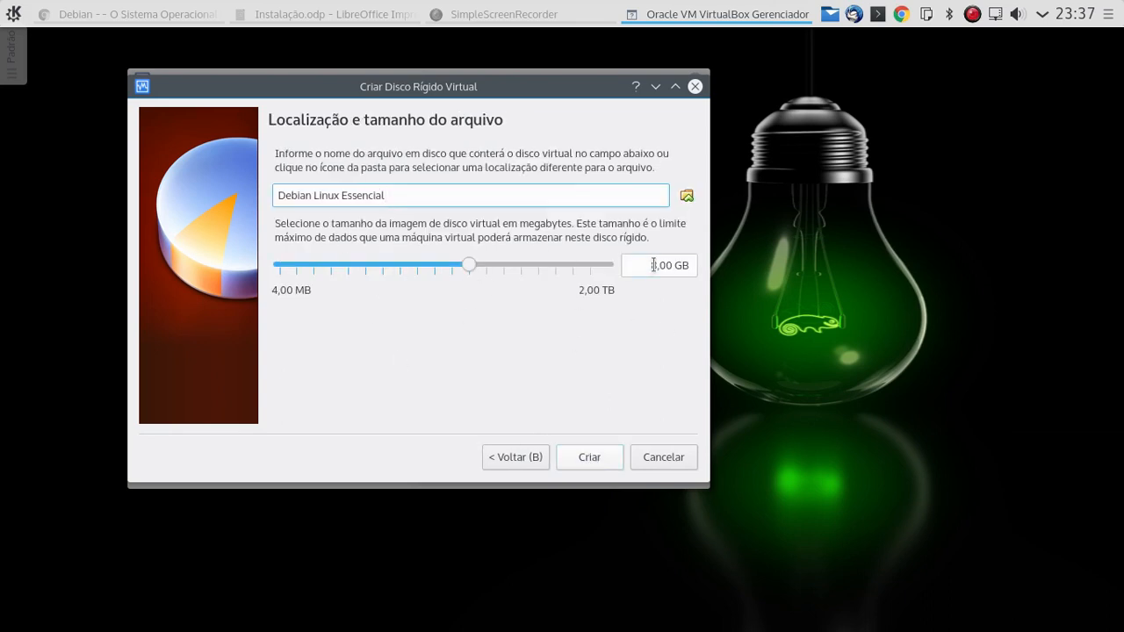
- Change the disk size from 8,00 GB to 10 GB and create it
{"action": "left_click_drag", "start_coordinate": [656, 265], "coordinate": [640, 260]}
{"action": "type", "text": "10"}
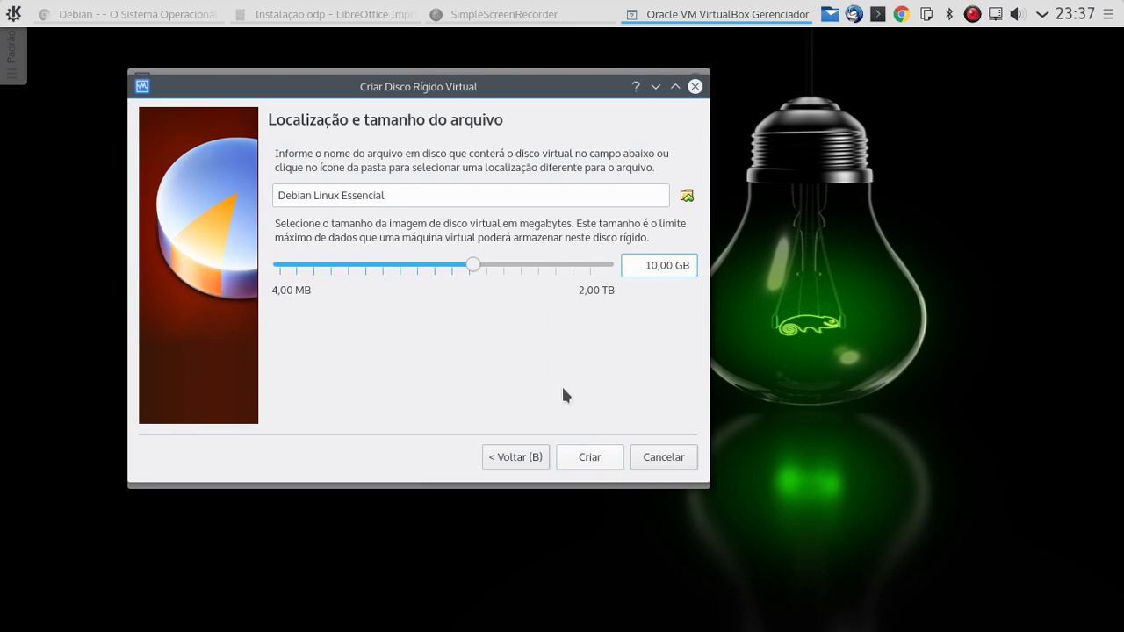
{"action": "left_click", "coordinate": [589, 457]}
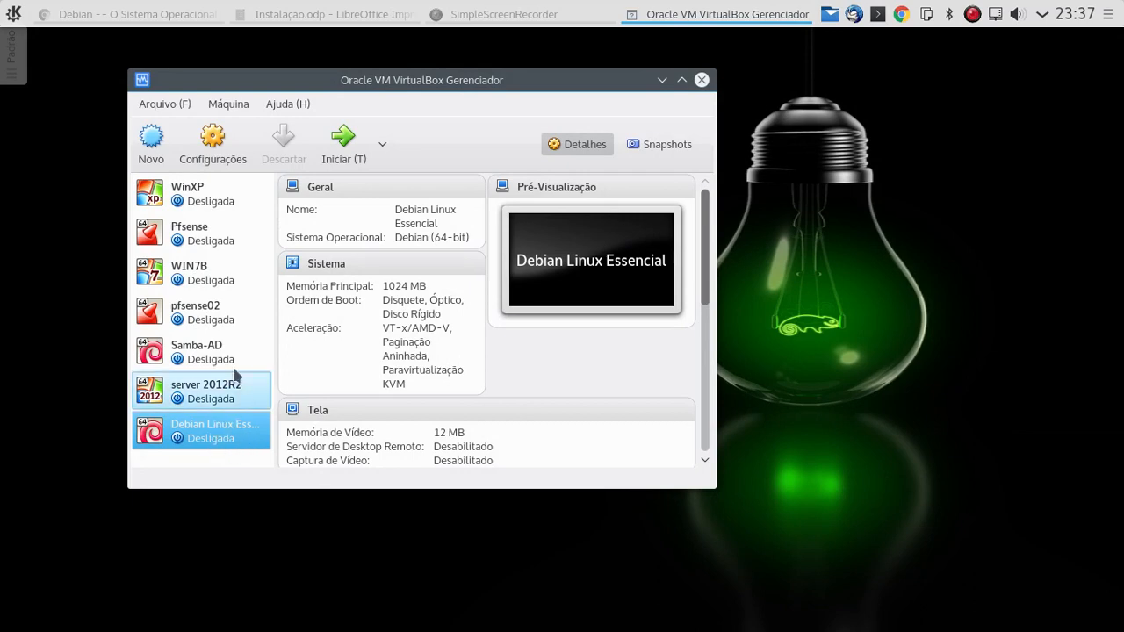
- Disable audio and the USB controller in the Debian Linux Essencial VM settings
{"action": "left_click", "coordinate": [204, 167]}
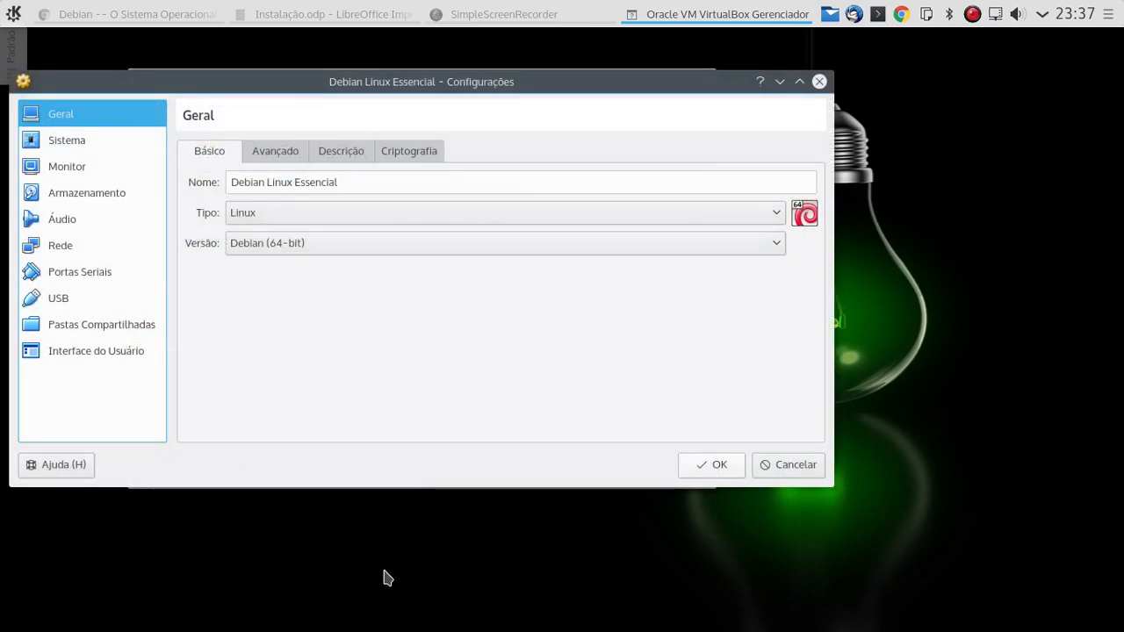
{"action": "left_click", "coordinate": [60, 223]}
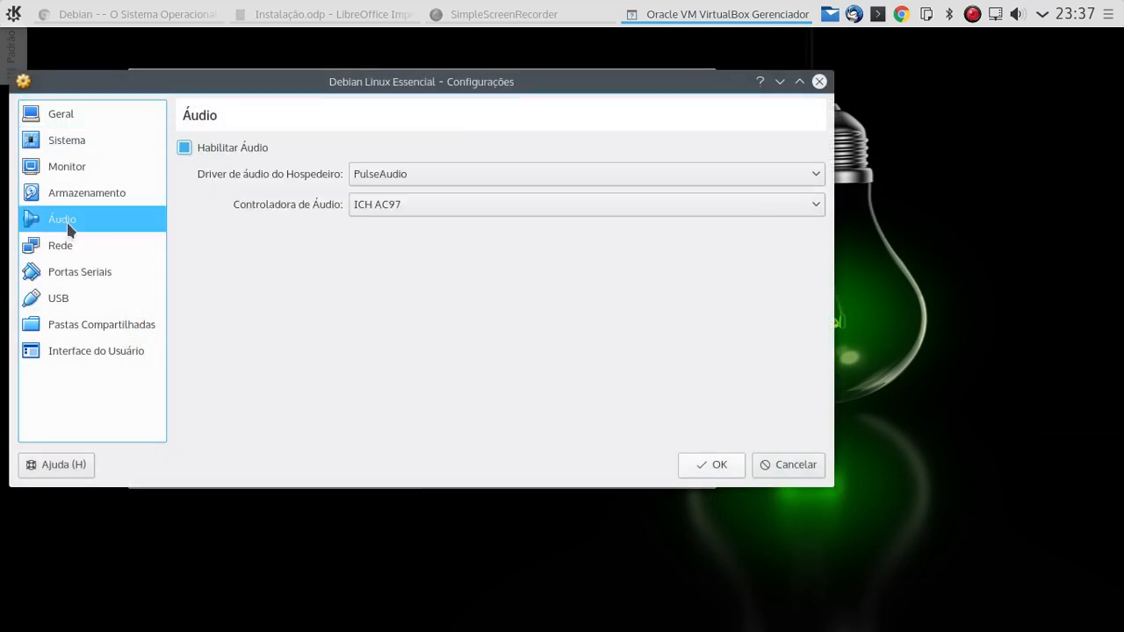
{"action": "left_click", "coordinate": [183, 146]}
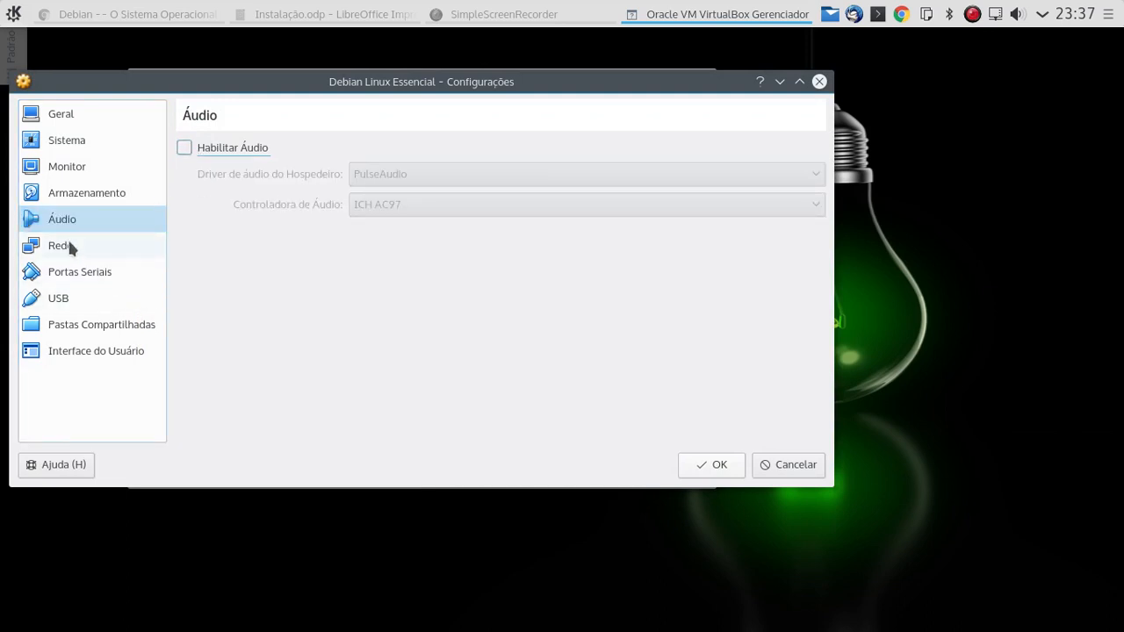
{"action": "left_click", "coordinate": [78, 277]}
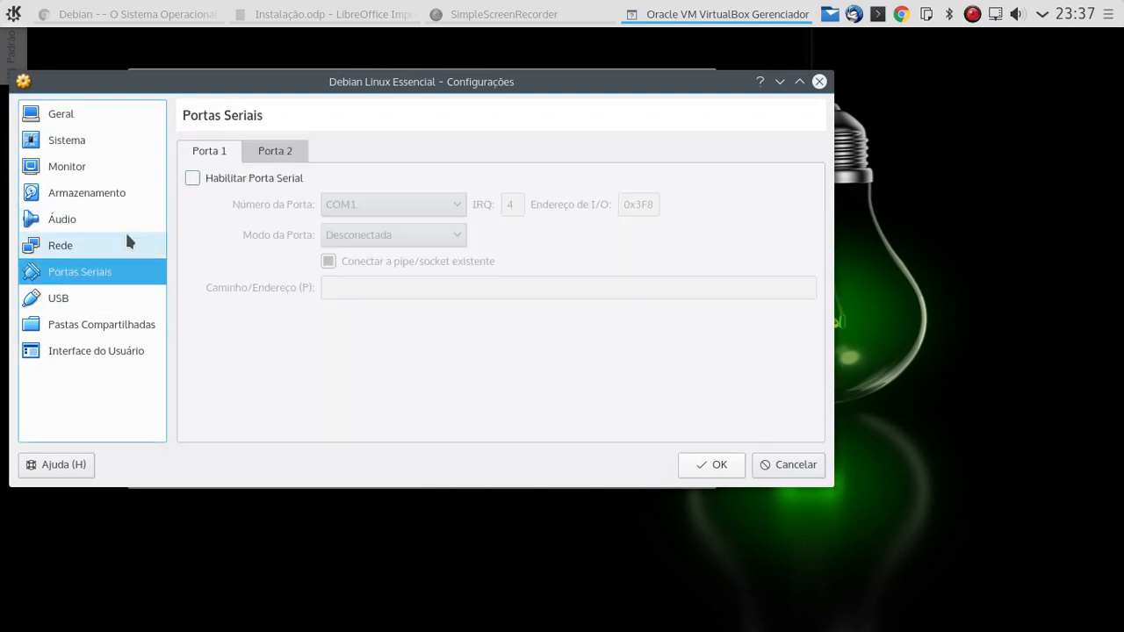
{"action": "left_click", "coordinate": [102, 301]}
{"action": "left_click", "coordinate": [185, 146]}
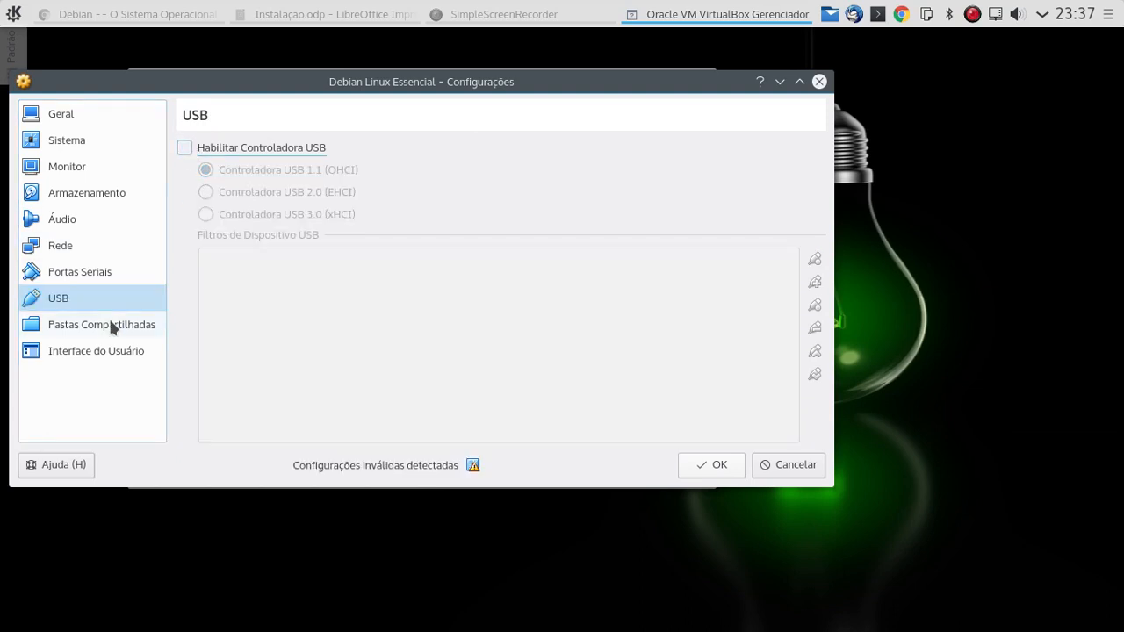
- Move Disco Rígido to the top of the boot order and save the settings
{"action": "left_click", "coordinate": [110, 323]}
{"action": "left_click", "coordinate": [80, 246]}
{"action": "left_click", "coordinate": [83, 221]}
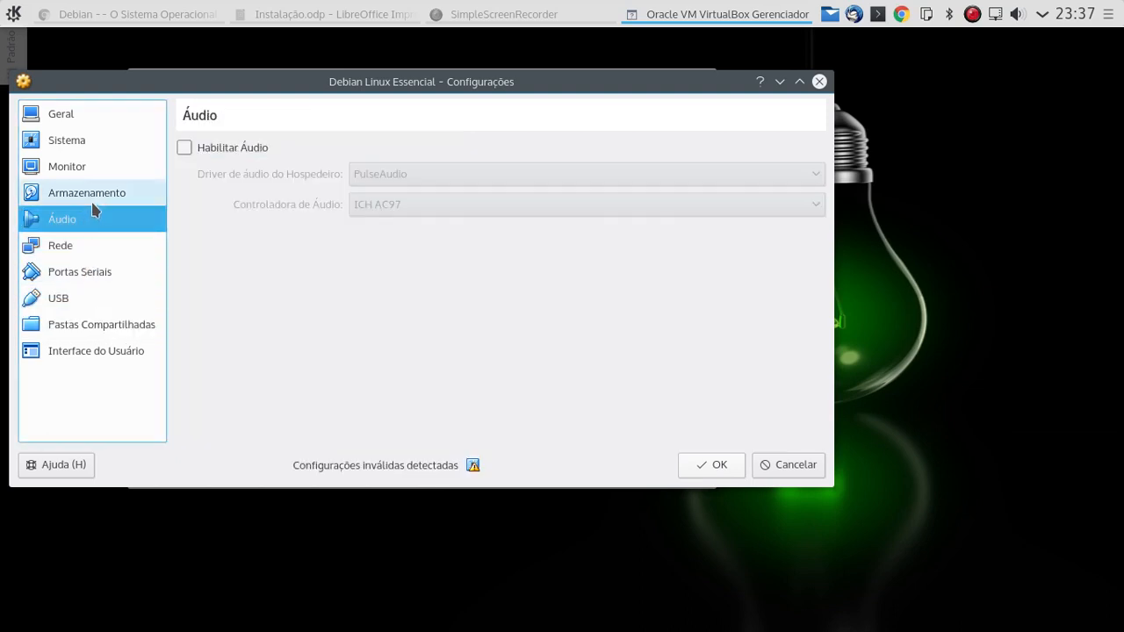
{"action": "left_click", "coordinate": [91, 195]}
{"action": "left_click", "coordinate": [89, 175]}
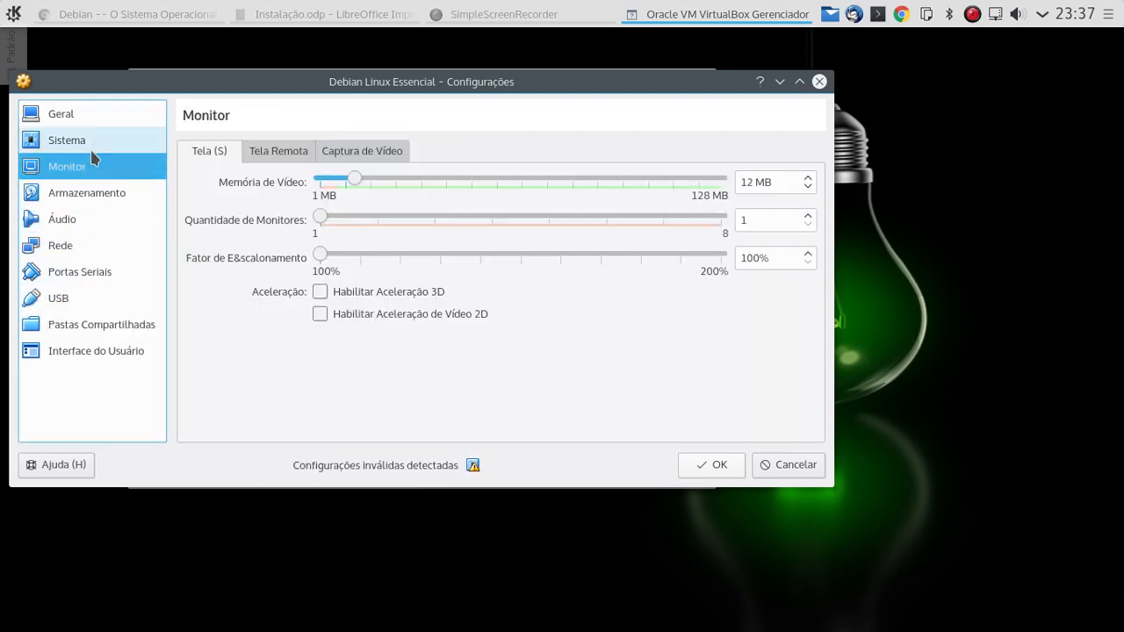
{"action": "left_click", "coordinate": [91, 149]}
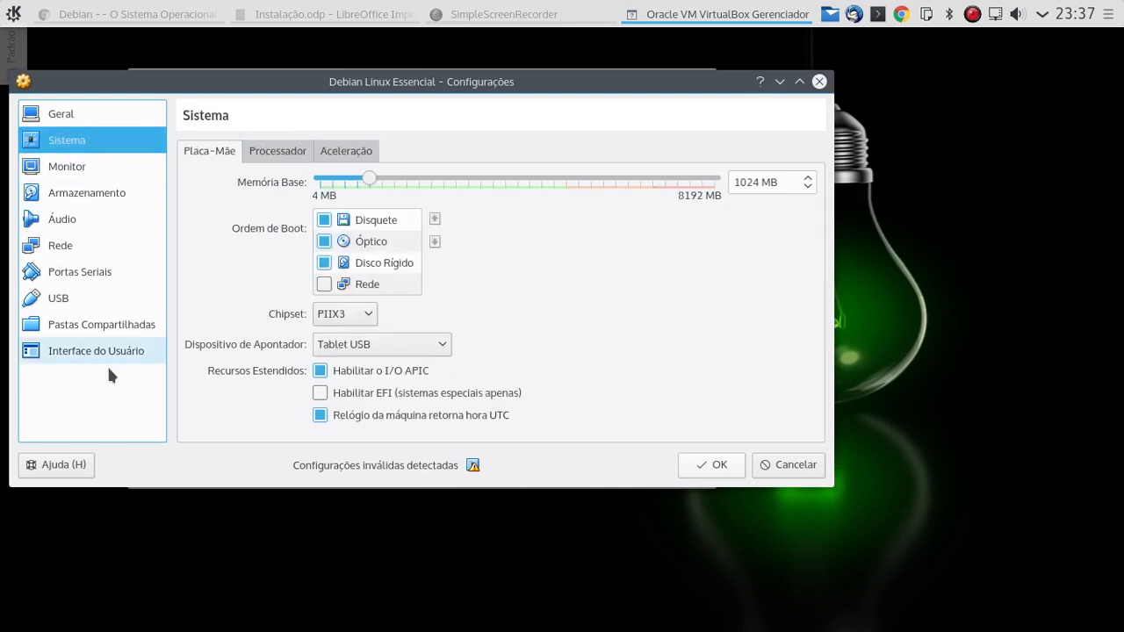
{"action": "left_click", "coordinate": [88, 118]}
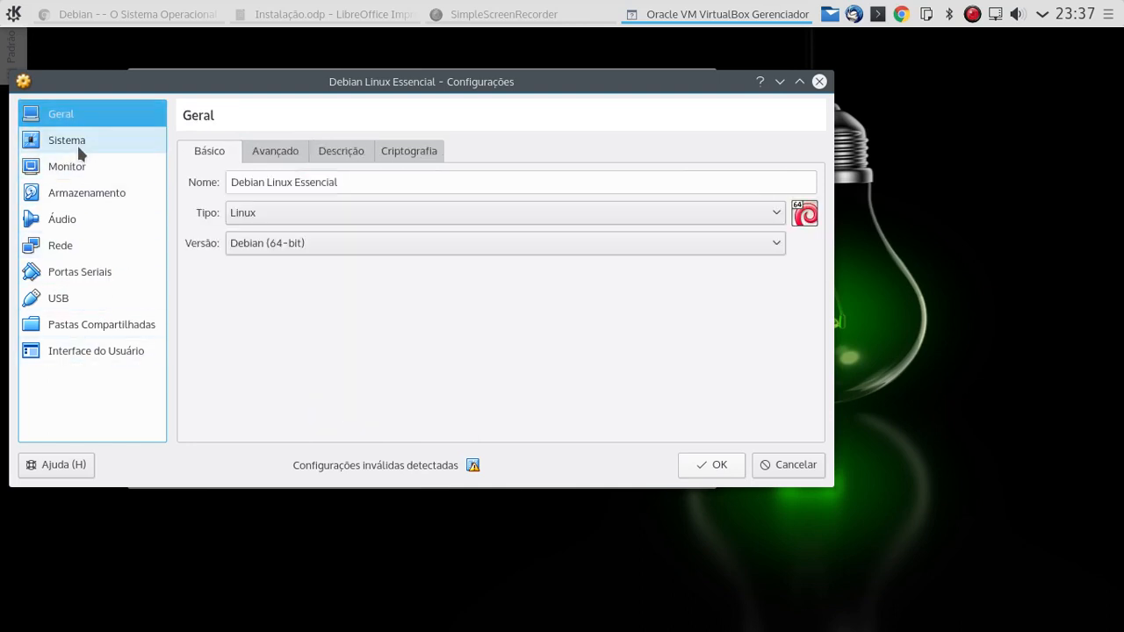
{"action": "left_click", "coordinate": [76, 142]}
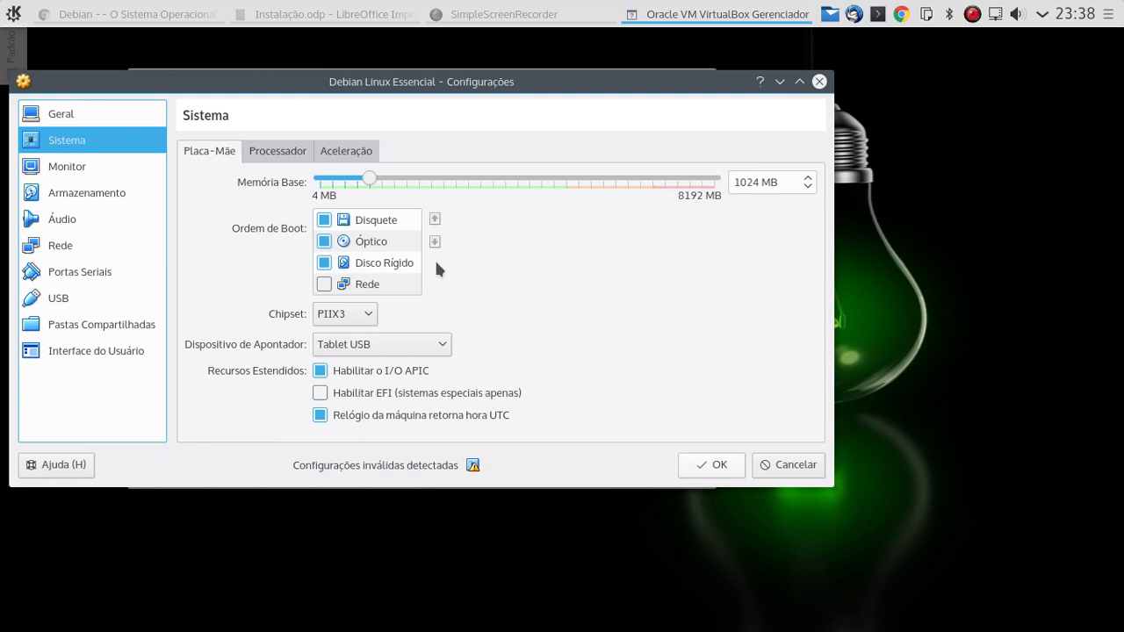
{"action": "left_click", "coordinate": [397, 262]}
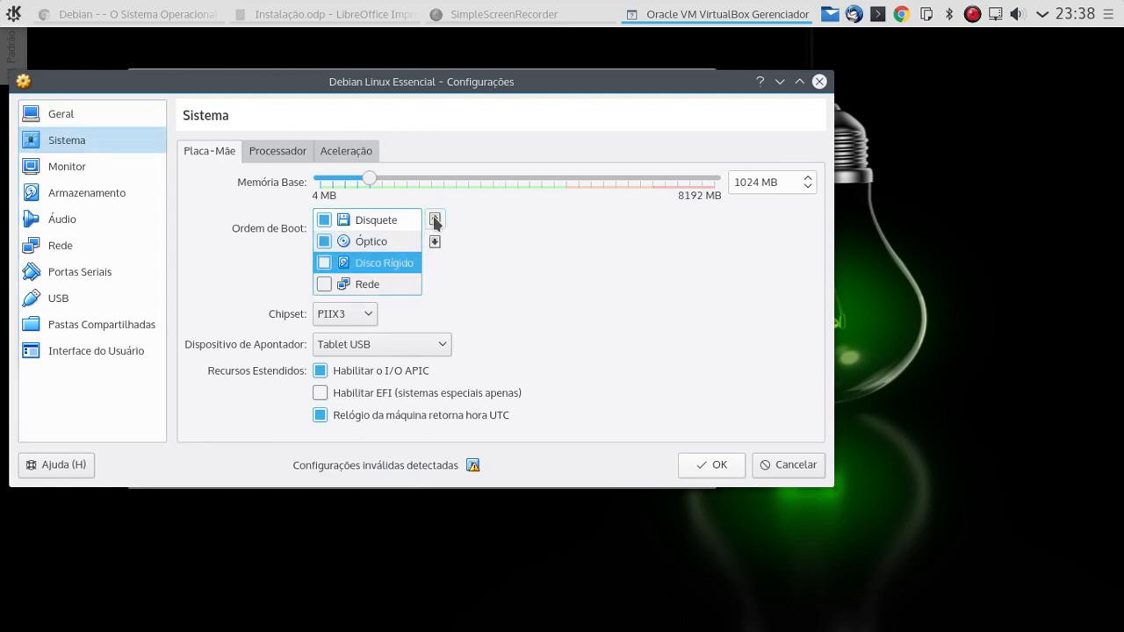
{"action": "left_click", "coordinate": [434, 220]}
{"action": "left_click", "coordinate": [434, 220]}
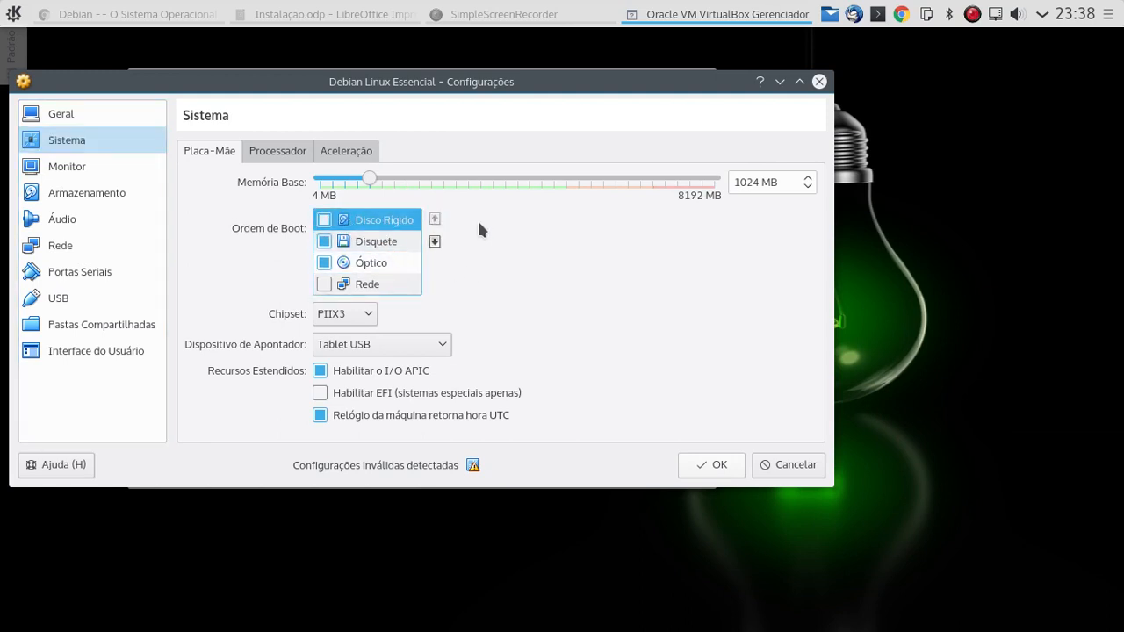
{"action": "left_click", "coordinate": [714, 470]}
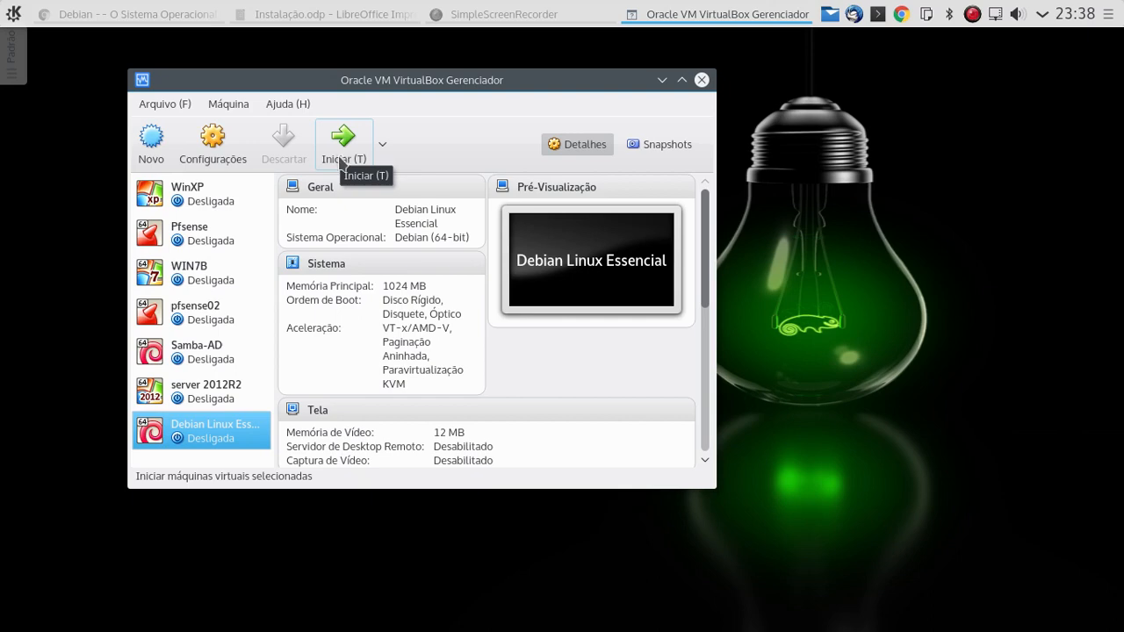
- Start the VM from debian-8.1.0-amd64-DVD-1.iso, found in Iso-SO > Debian 32-64 > Debian8
{"action": "left_click", "coordinate": [341, 156]}
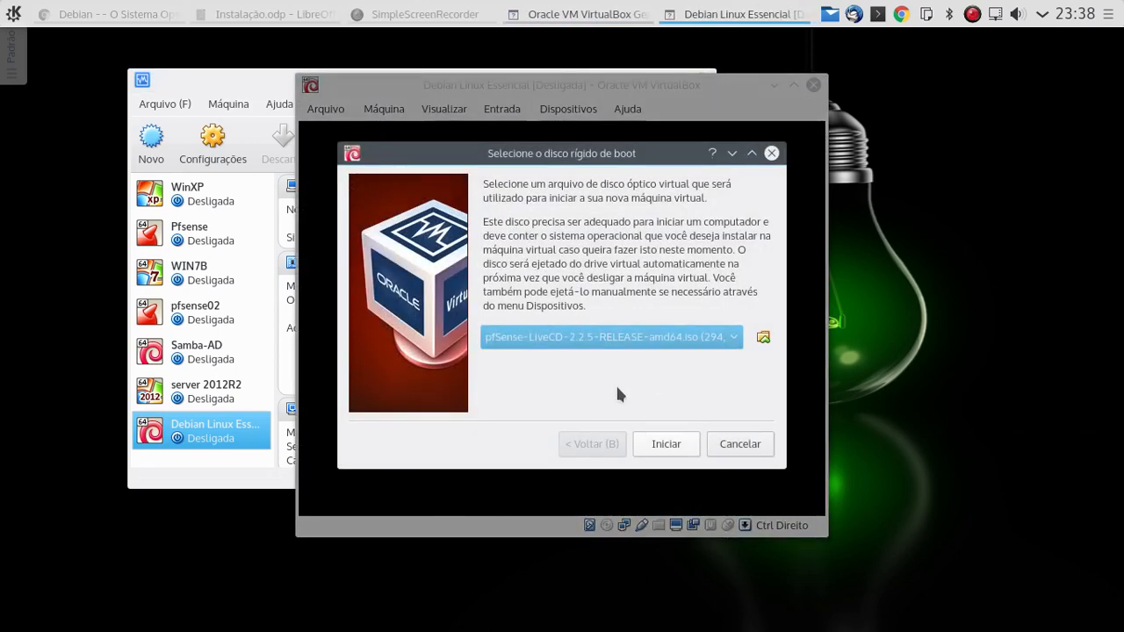
{"action": "left_click", "coordinate": [763, 338]}
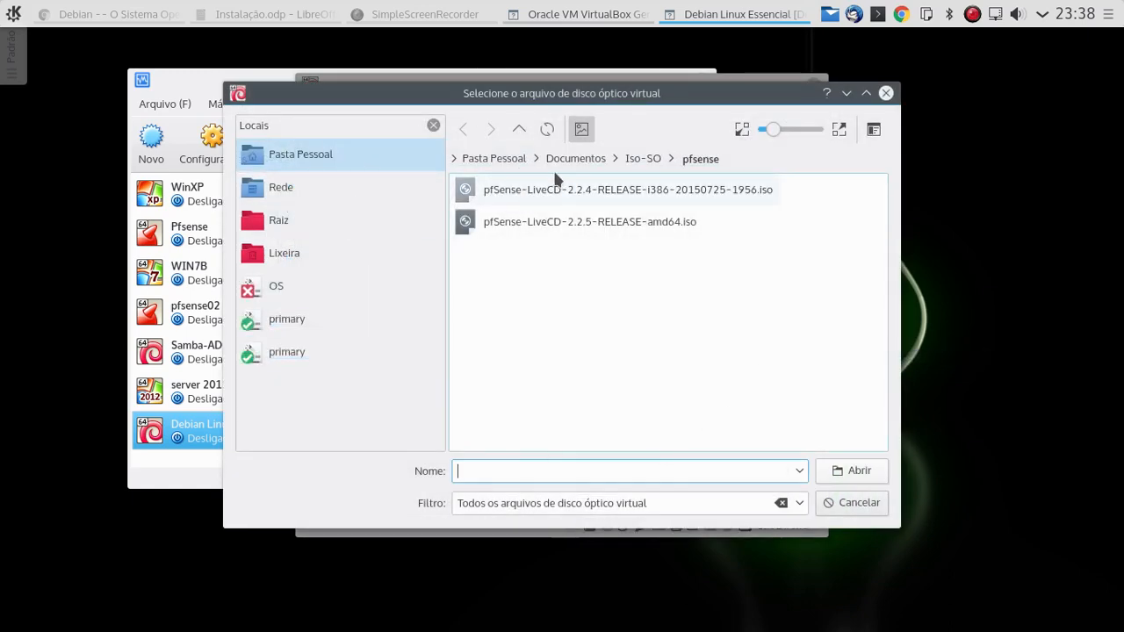
{"action": "left_click", "coordinate": [632, 158]}
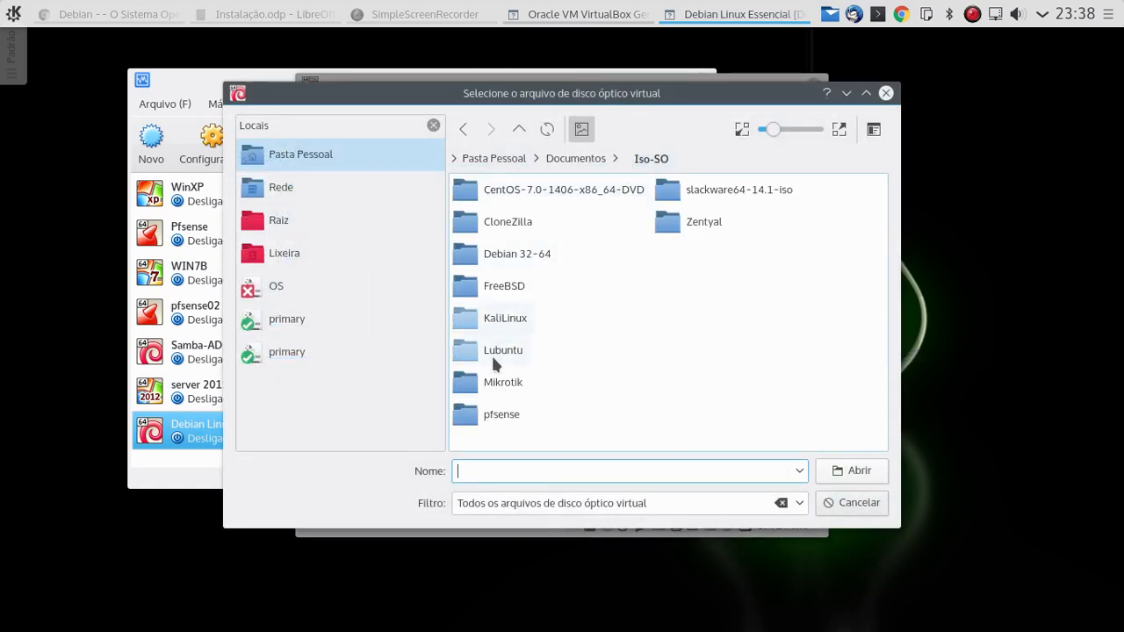
{"action": "left_click", "coordinate": [503, 260]}
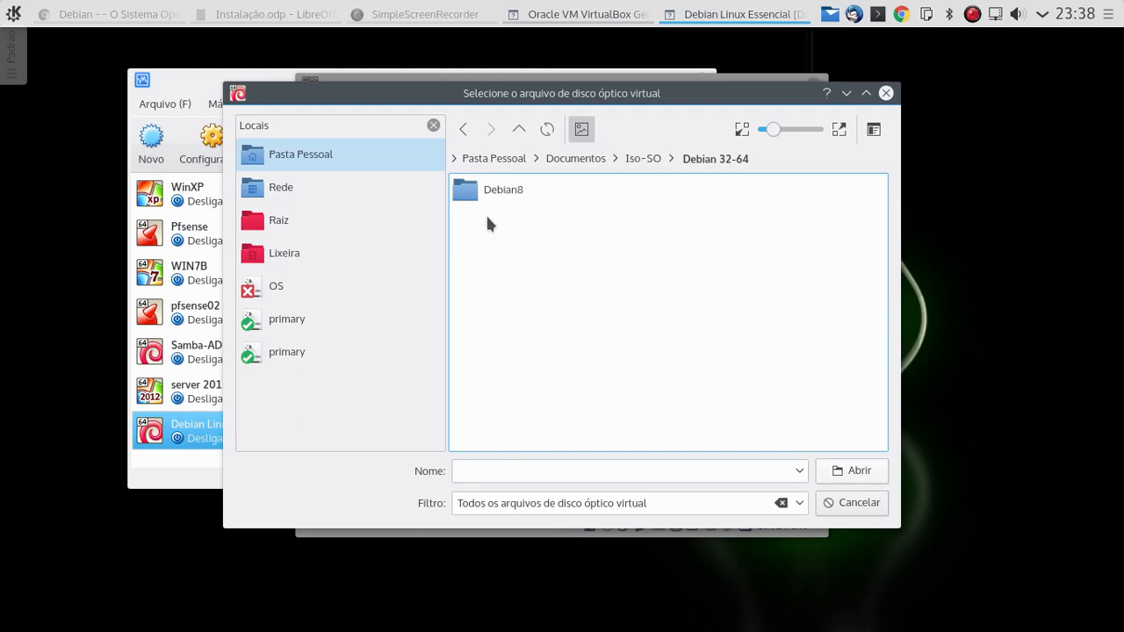
{"action": "left_click", "coordinate": [481, 193]}
{"action": "left_click", "coordinate": [507, 201]}
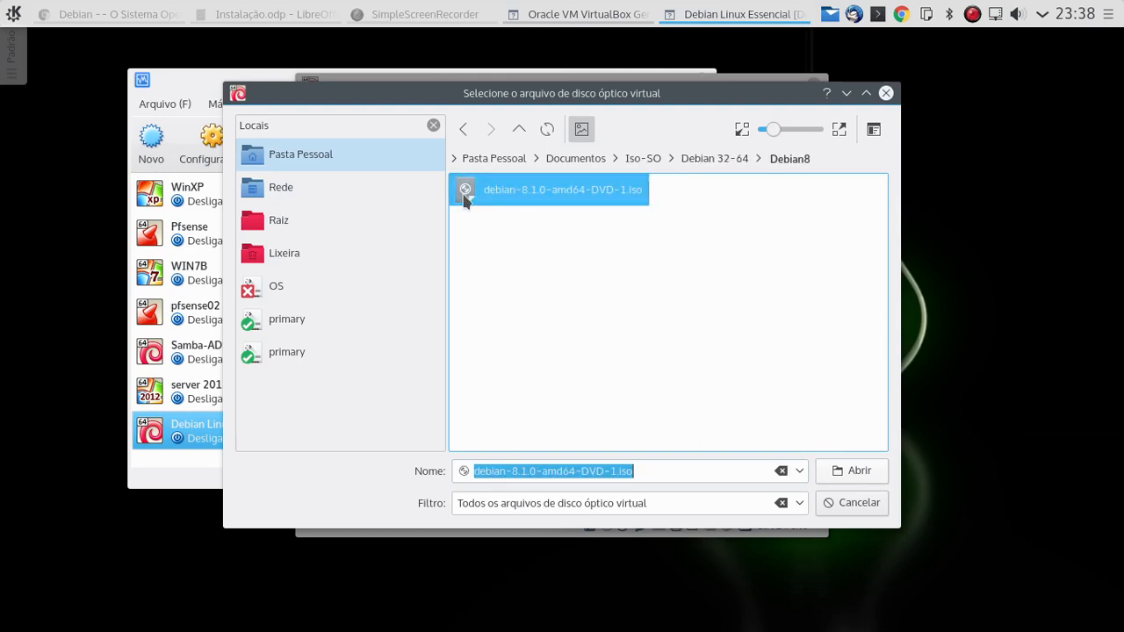
{"action": "left_click", "coordinate": [857, 471]}
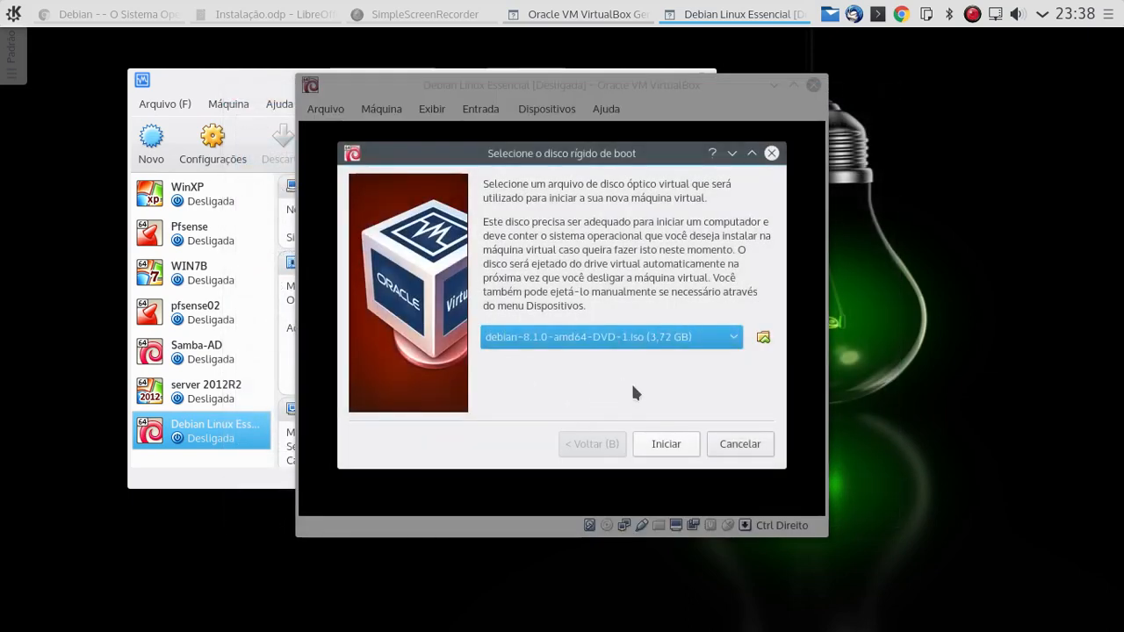
{"action": "left_click", "coordinate": [666, 445]}
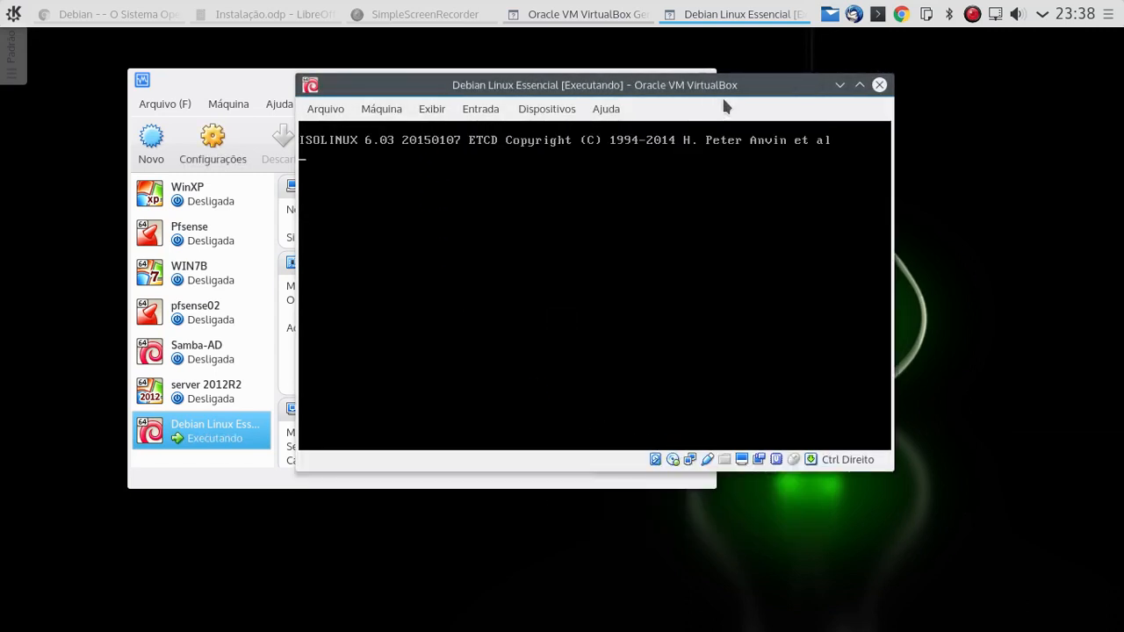
- Close the VirtualBox Manager window, leaving the VM at the installer boot menu
{"action": "key", "text": "Down"}
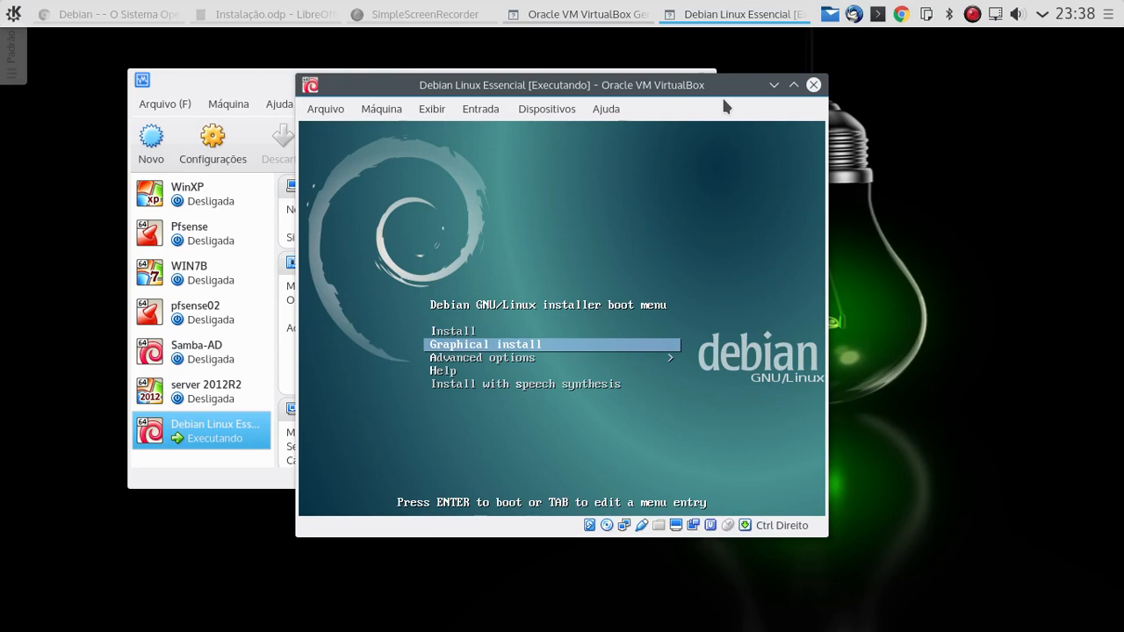
{"action": "key", "text": "Up"}
{"action": "left_click", "coordinate": [250, 79]}
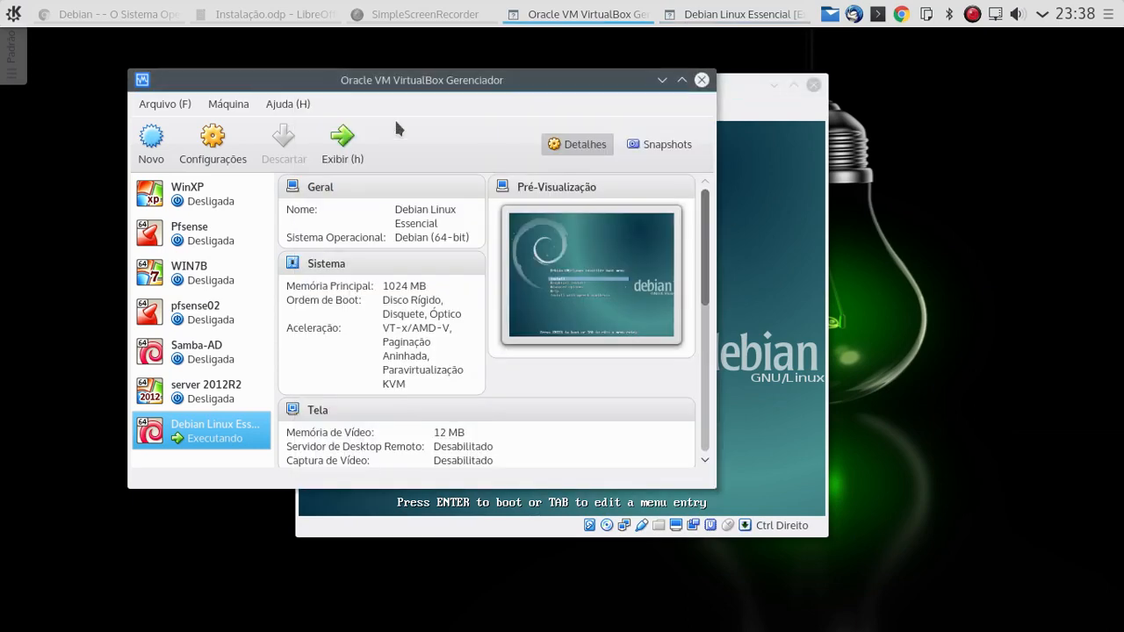
{"action": "left_click", "coordinate": [703, 78]}
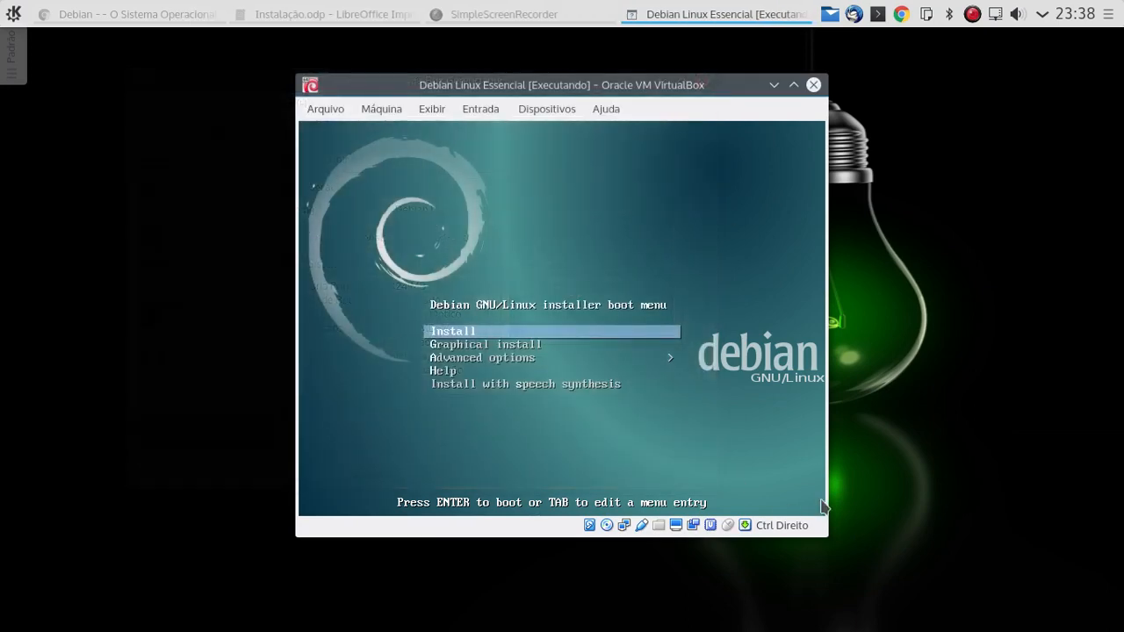
- Switch the running VM window to full screen
{"action": "left_click", "coordinate": [544, 109]}
{"action": "mouse_move", "coordinate": [461, 112]}
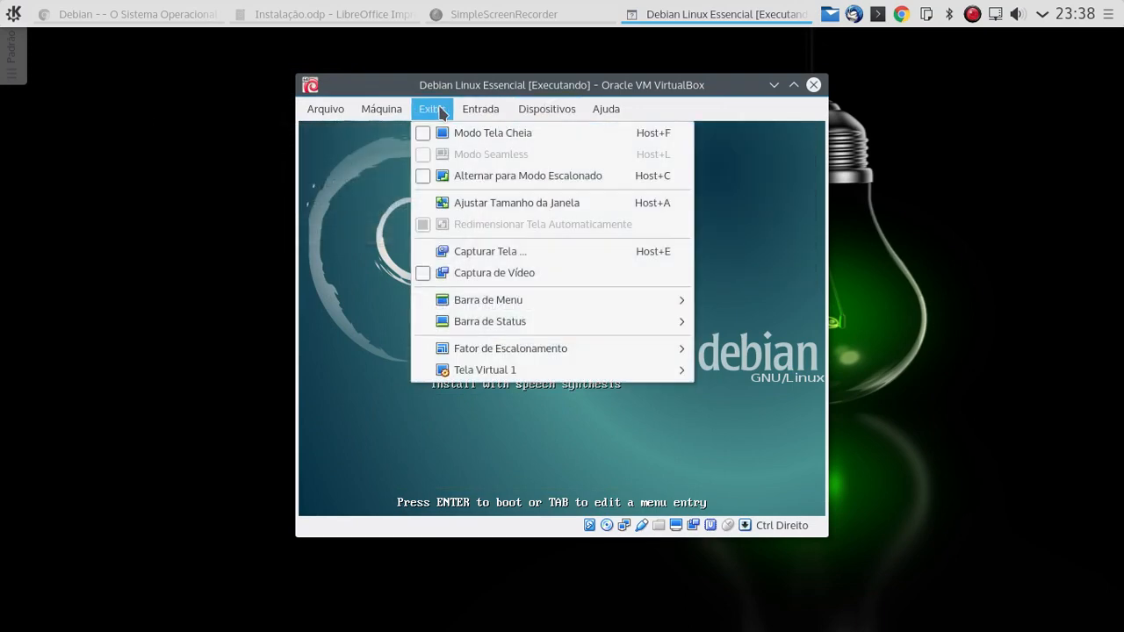
{"action": "left_click", "coordinate": [426, 140]}
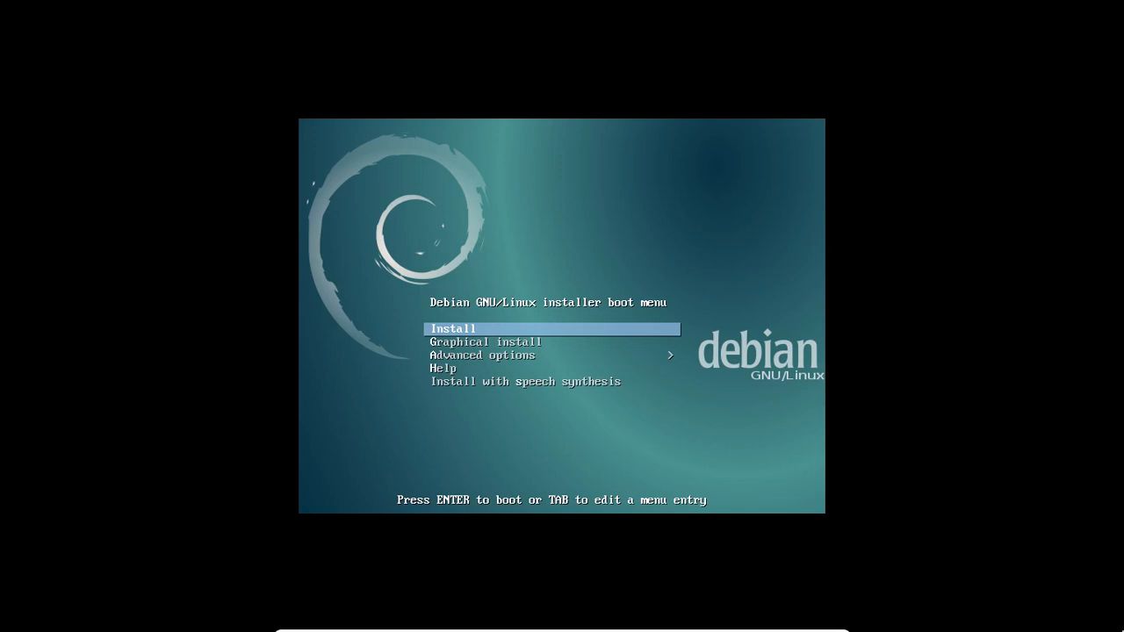
- Move down the boot menu past Install and Graphical install to Advanced options and open it
{"action": "key", "text": "Down"}
{"action": "key", "text": "Up"}
{"action": "key", "text": "Down"}
{"action": "key", "text": "Up"}
{"action": "key", "text": "Down"}
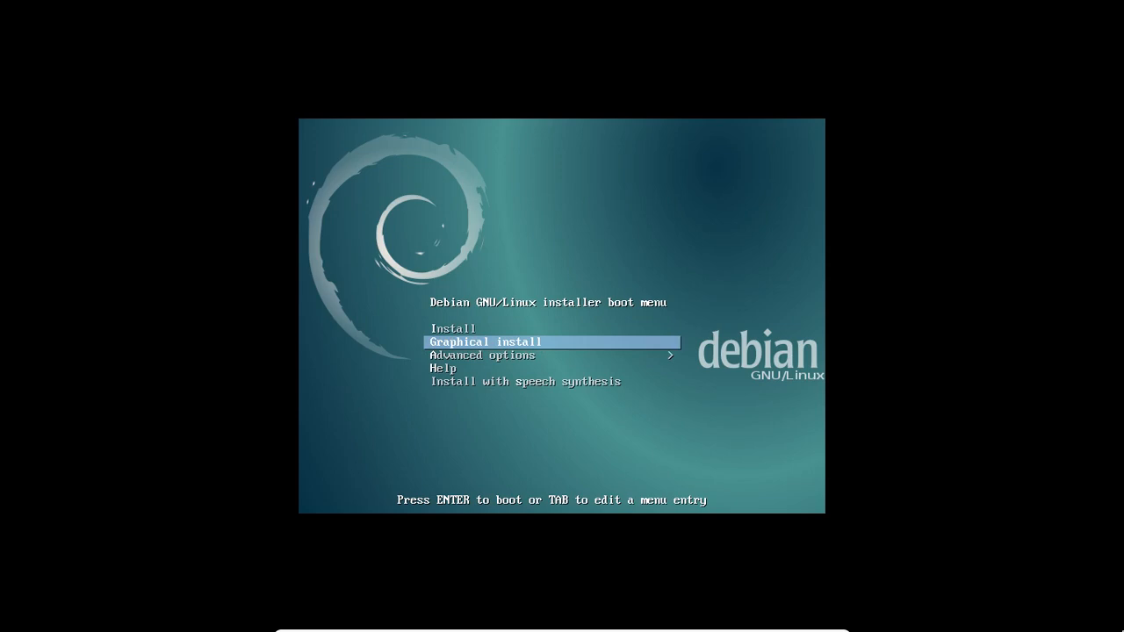
{"action": "key", "text": "Up"}
{"action": "key", "text": "Down"}
{"action": "key", "text": "Up"}
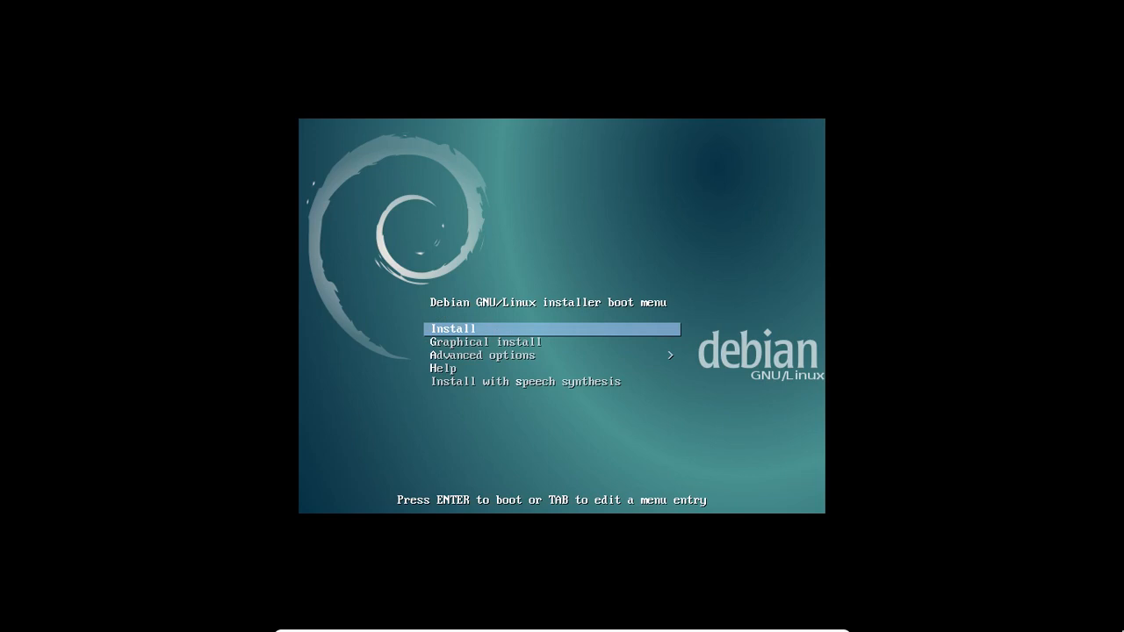
{"action": "key", "text": "Down"}
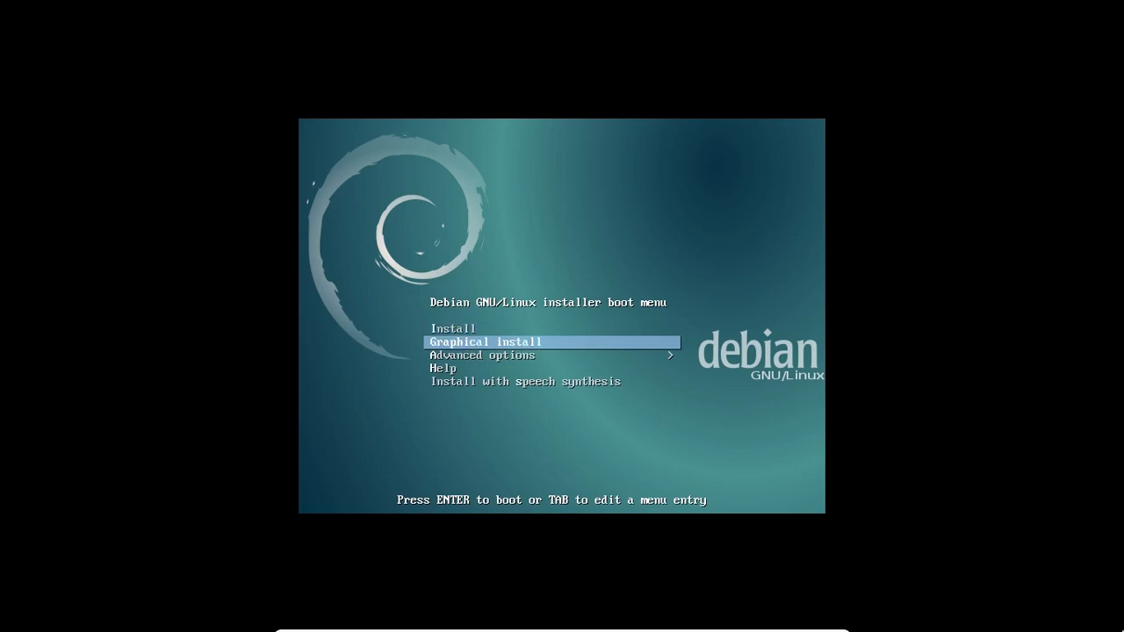
{"action": "key", "text": "Up"}
{"action": "key", "text": "Down"}
{"action": "key", "text": "Down"}
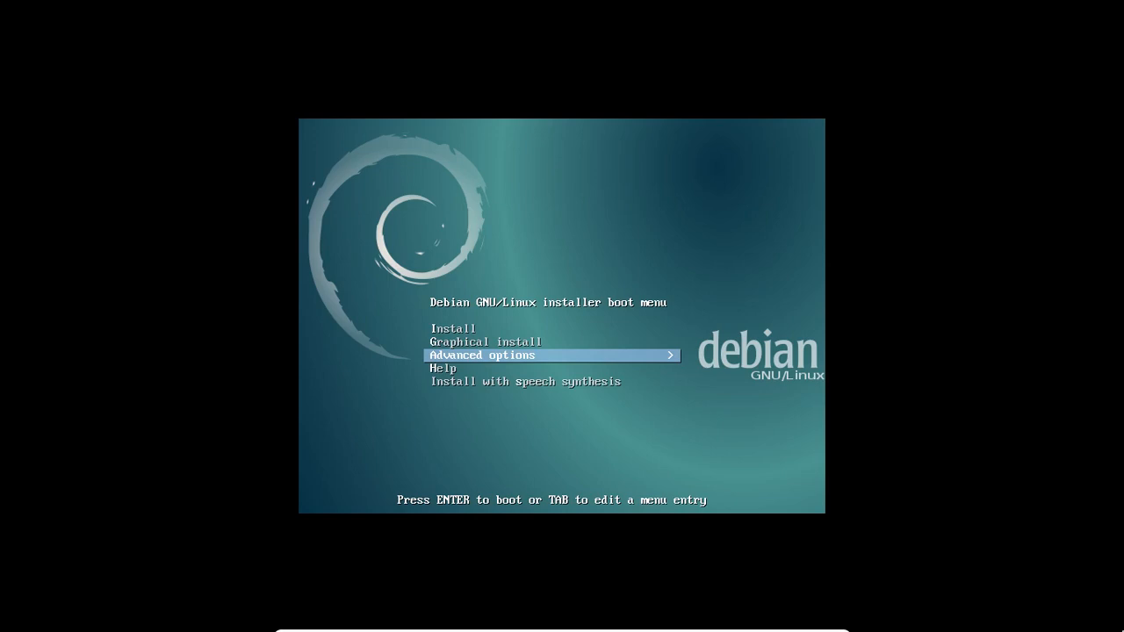
{"action": "key", "text": "Return"}
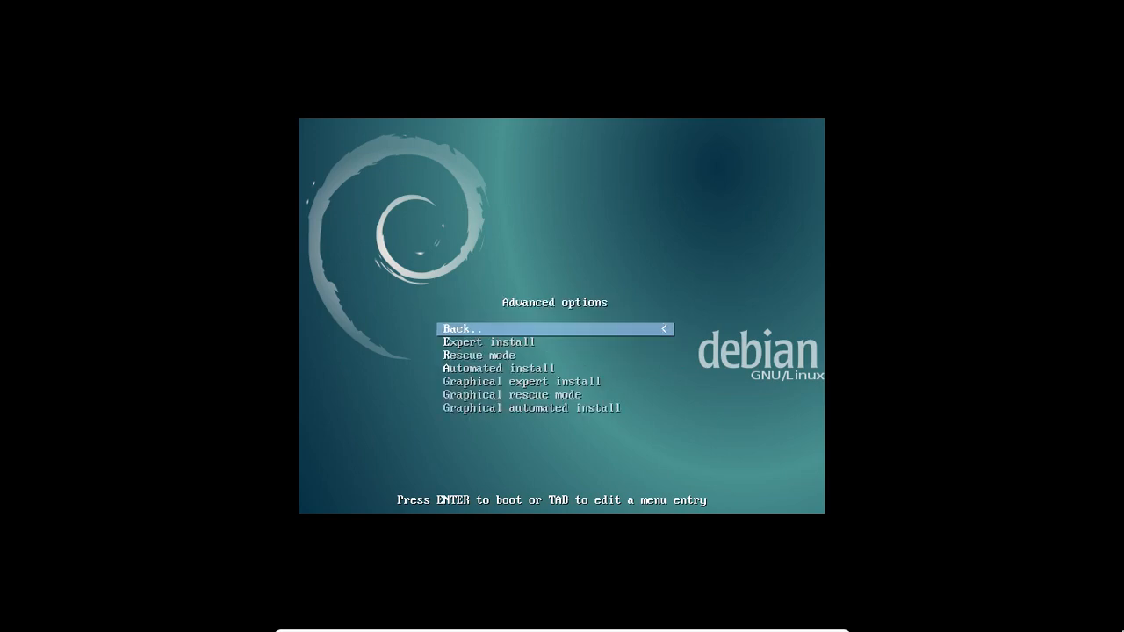
- Browse the expert, rescue and automated modes, then go Back.. to the main boot menu
{"action": "key", "text": "Down"}
{"action": "key", "text": "Down"}
{"action": "key", "text": "Down"}
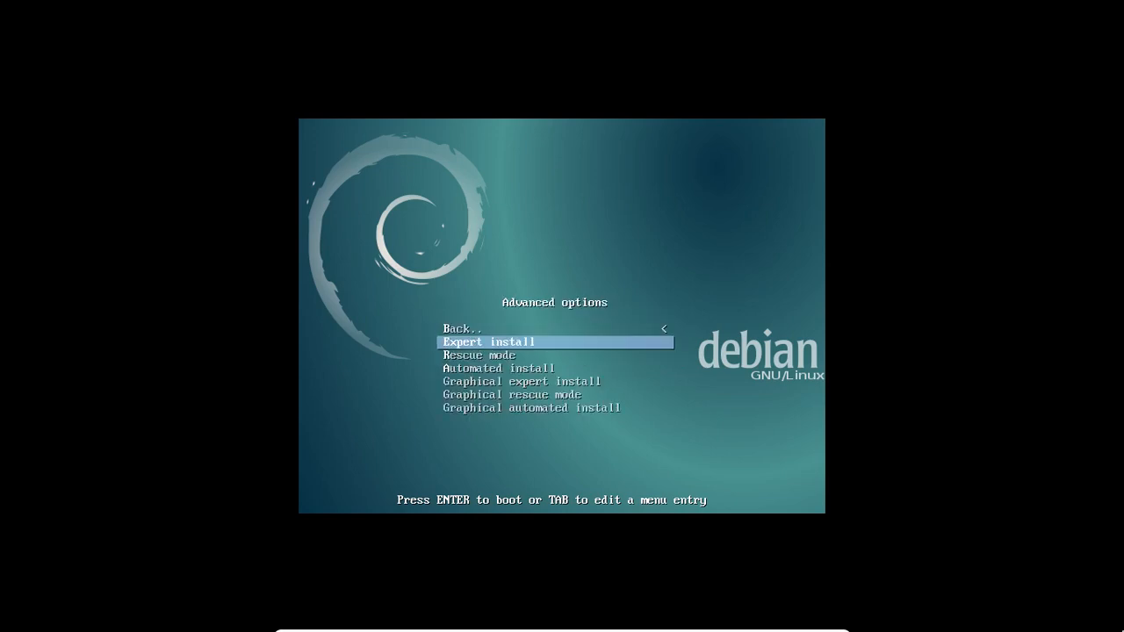
{"action": "key", "text": "Down"}
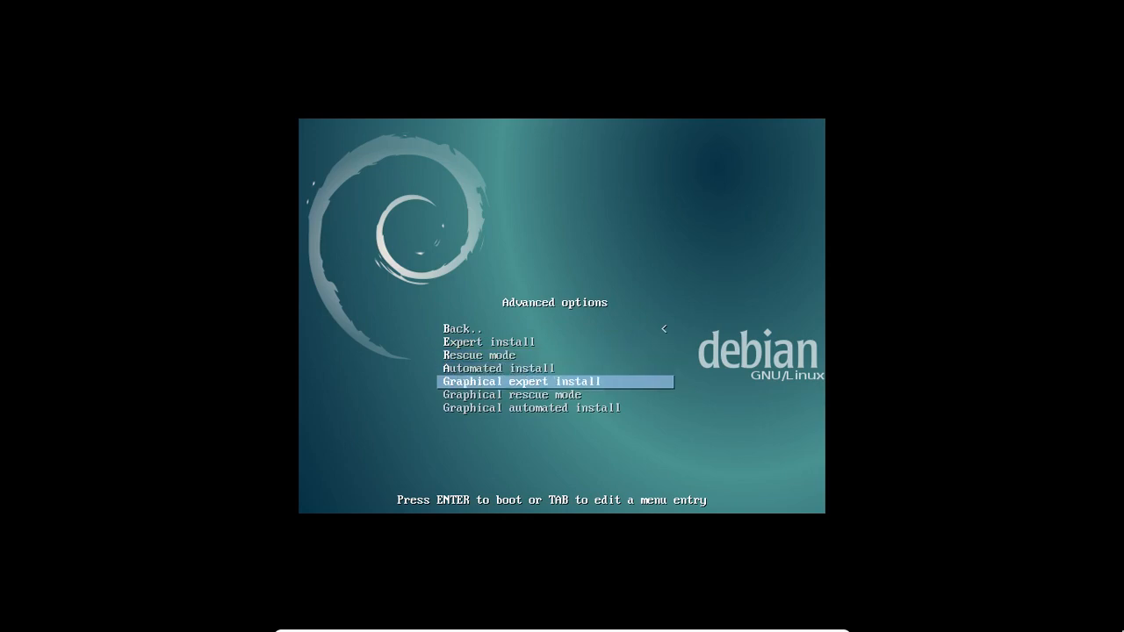
{"action": "key", "text": "Down"}
{"action": "key", "text": "Down"}
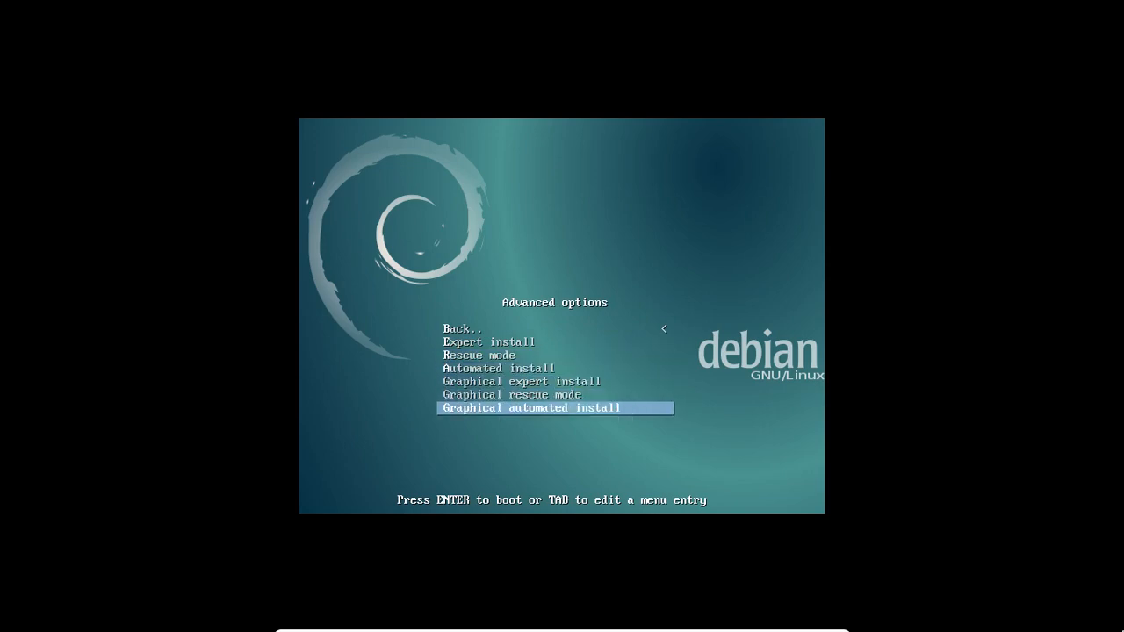
{"action": "key", "text": "Up"}
{"action": "key", "text": "Up"}
{"action": "key", "text": "Up"}
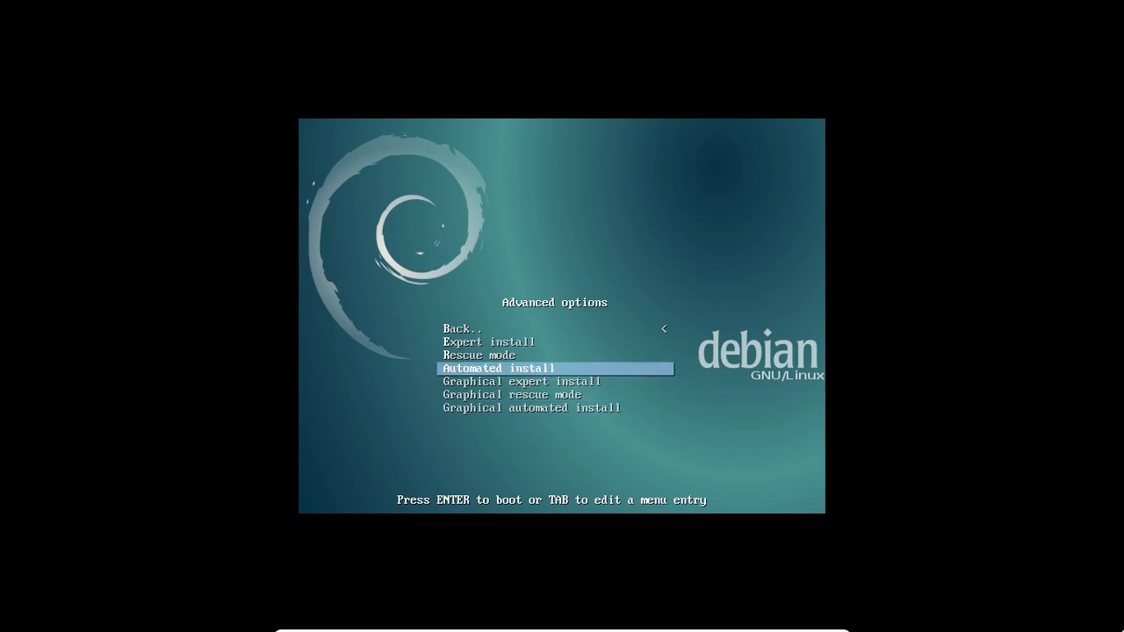
{"action": "key", "text": "Down"}
{"action": "key", "text": "Down"}
{"action": "key", "text": "Down"}
{"action": "key", "text": "Up"}
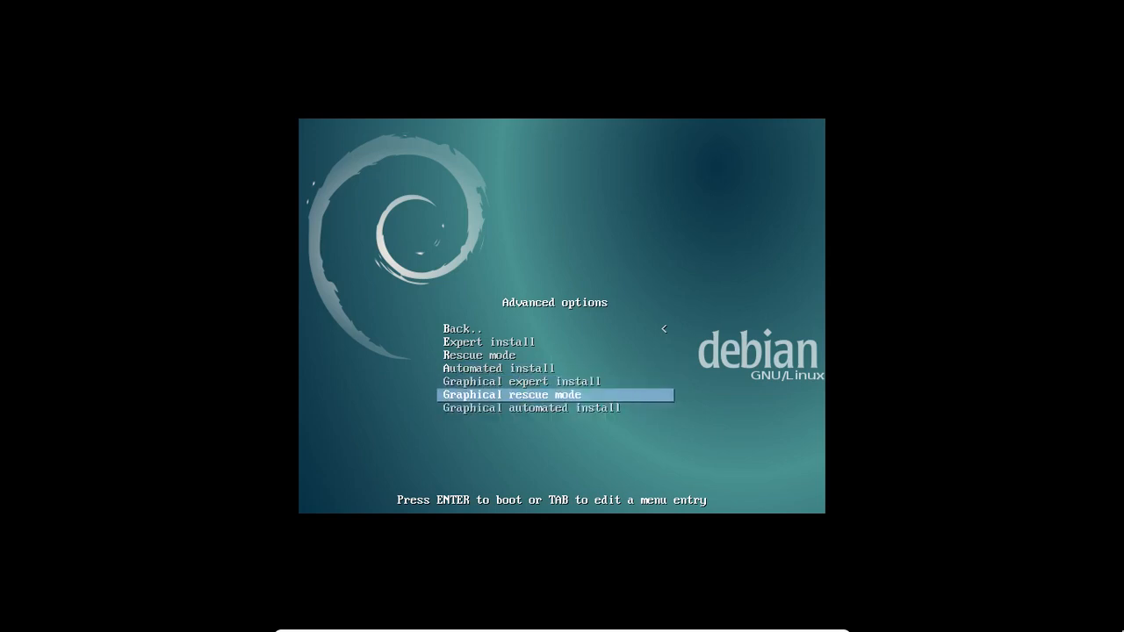
{"action": "key", "text": "Up"}
{"action": "key", "text": "Up"}
{"action": "key", "text": "Up"}
{"action": "key", "text": "Up"}
{"action": "key", "text": "Up"}
{"action": "key", "text": "Down"}
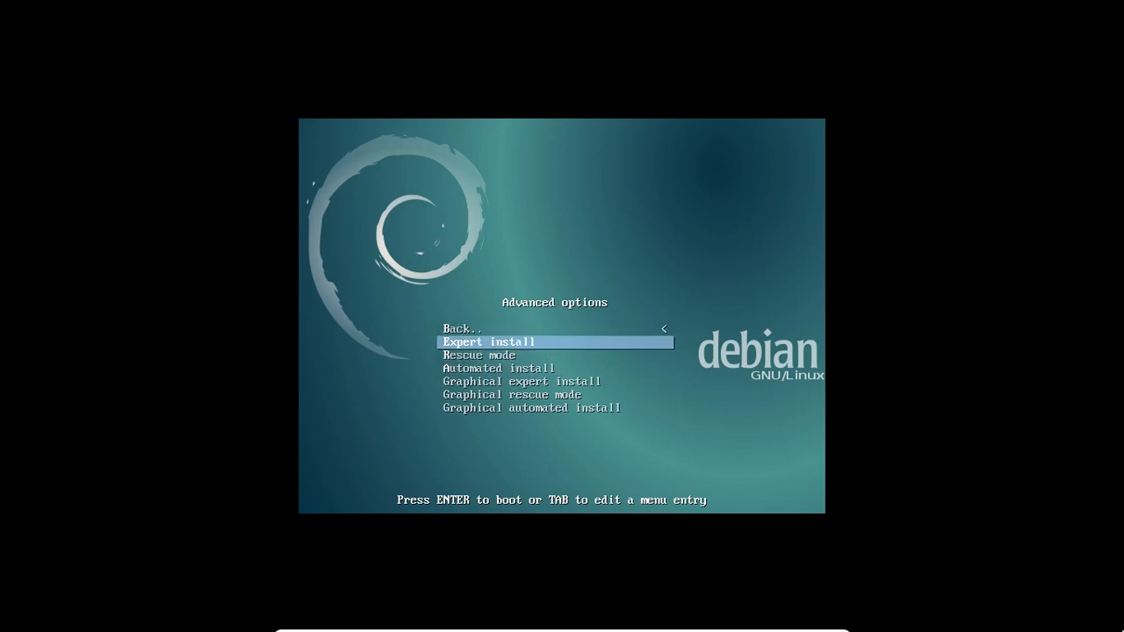
{"action": "key", "text": "Up"}
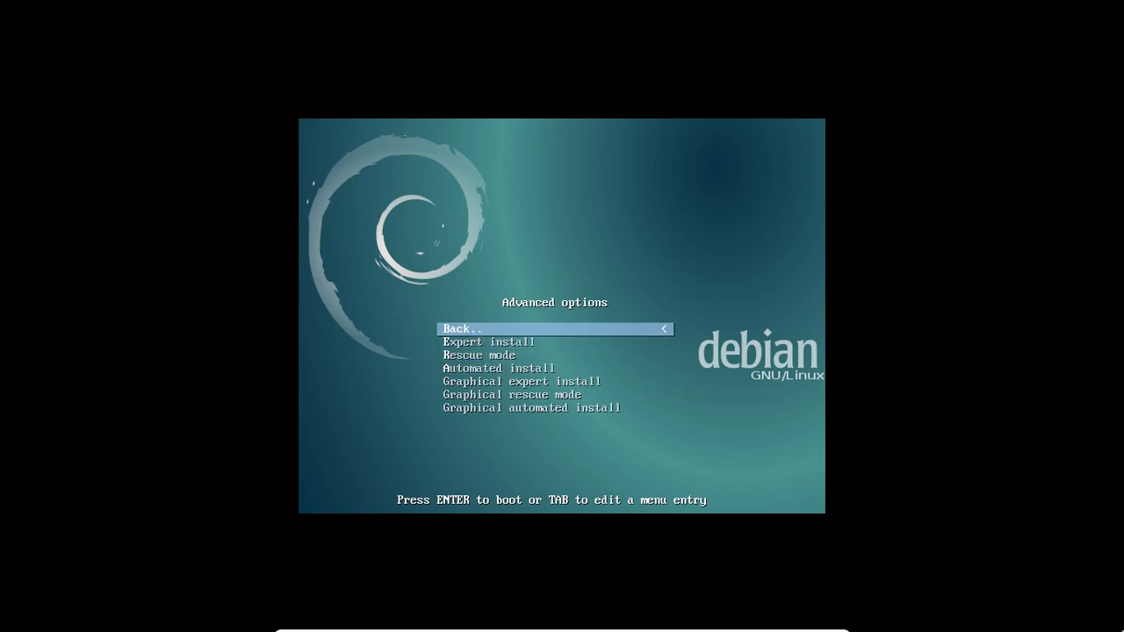
{"action": "key", "text": "Return"}
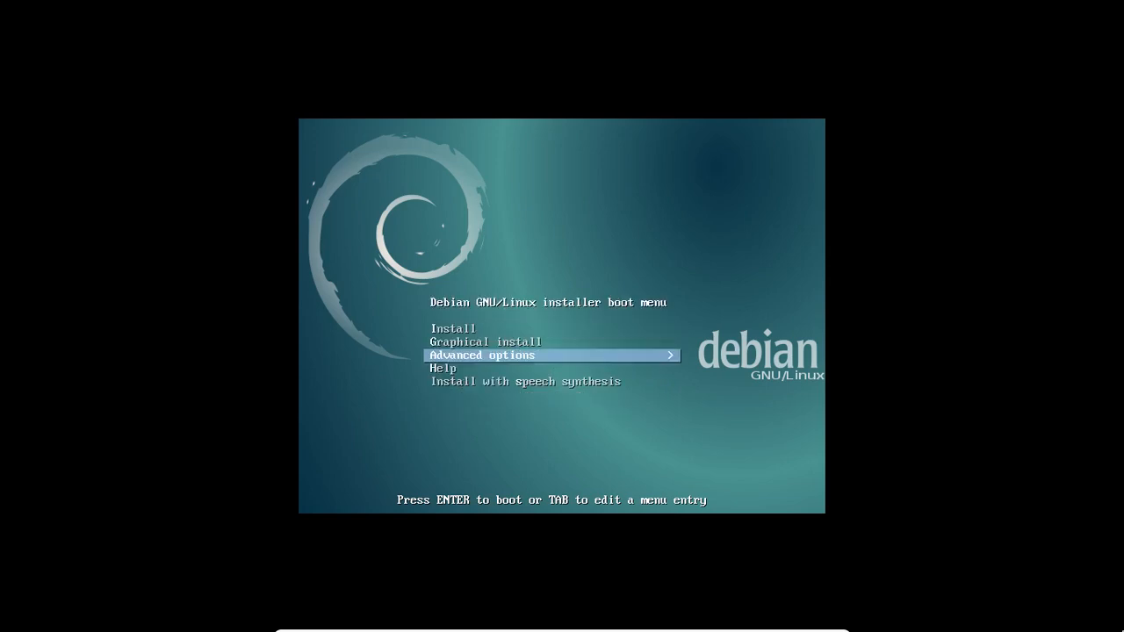
- Select the plain Install entry and boot the text-mode installer
{"action": "key", "text": "Down"}
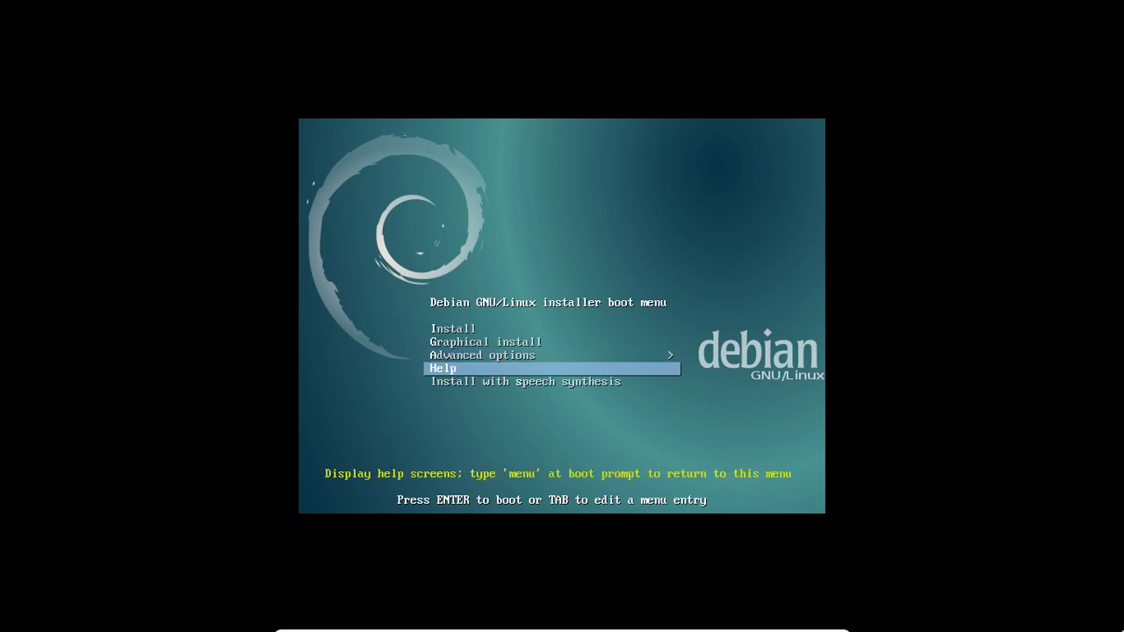
{"action": "key", "text": "Down"}
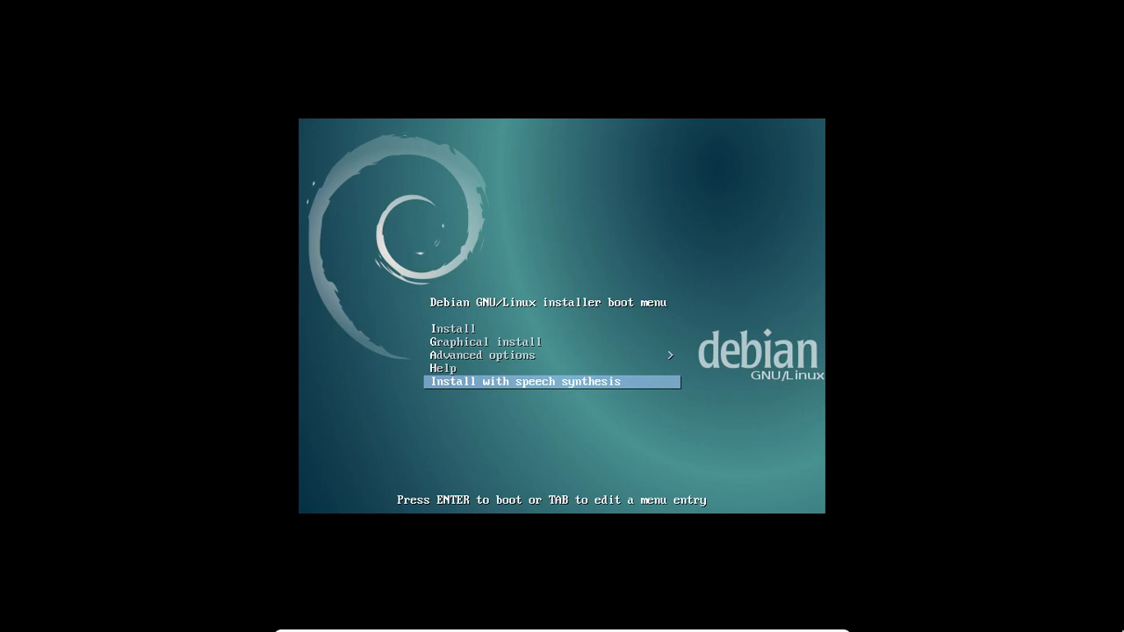
{"action": "key", "text": "Up"}
{"action": "key", "text": "Up"}
{"action": "key", "text": "Up"}
{"action": "key", "text": "Up"}
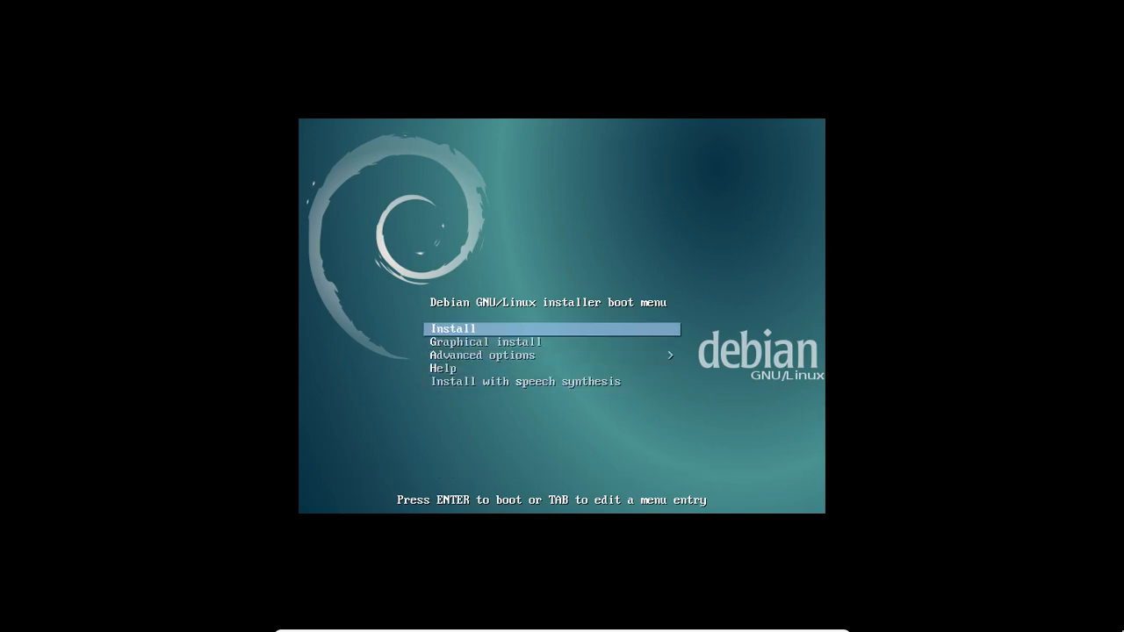
{"action": "key", "text": "Down"}
{"action": "key", "text": "Up"}
{"action": "key", "text": "Down"}
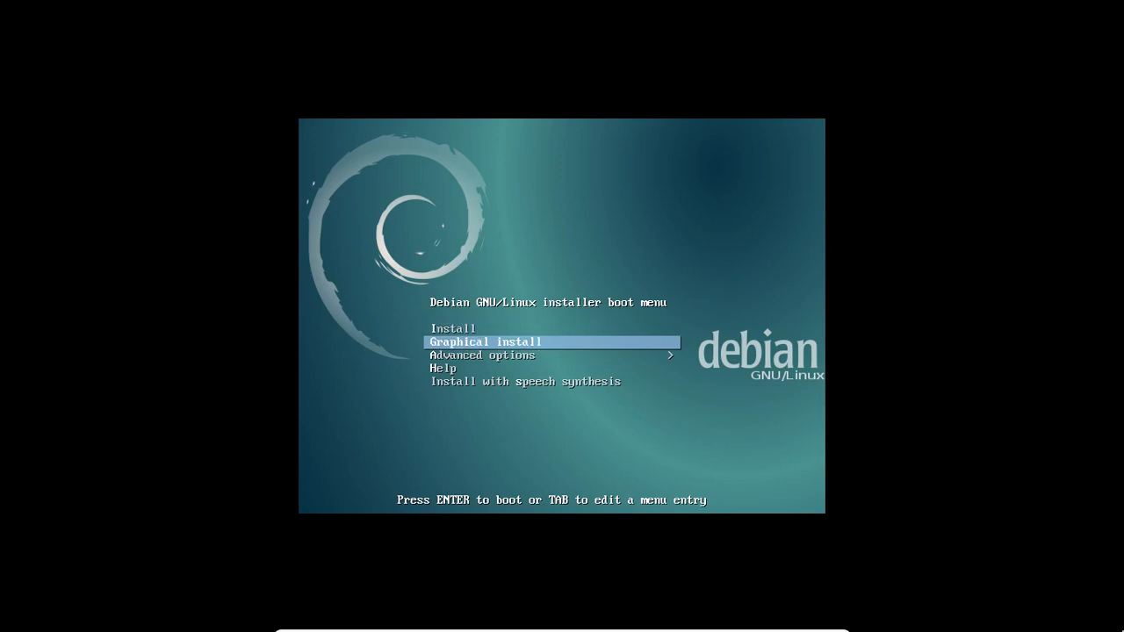
{"action": "key", "text": "Up"}
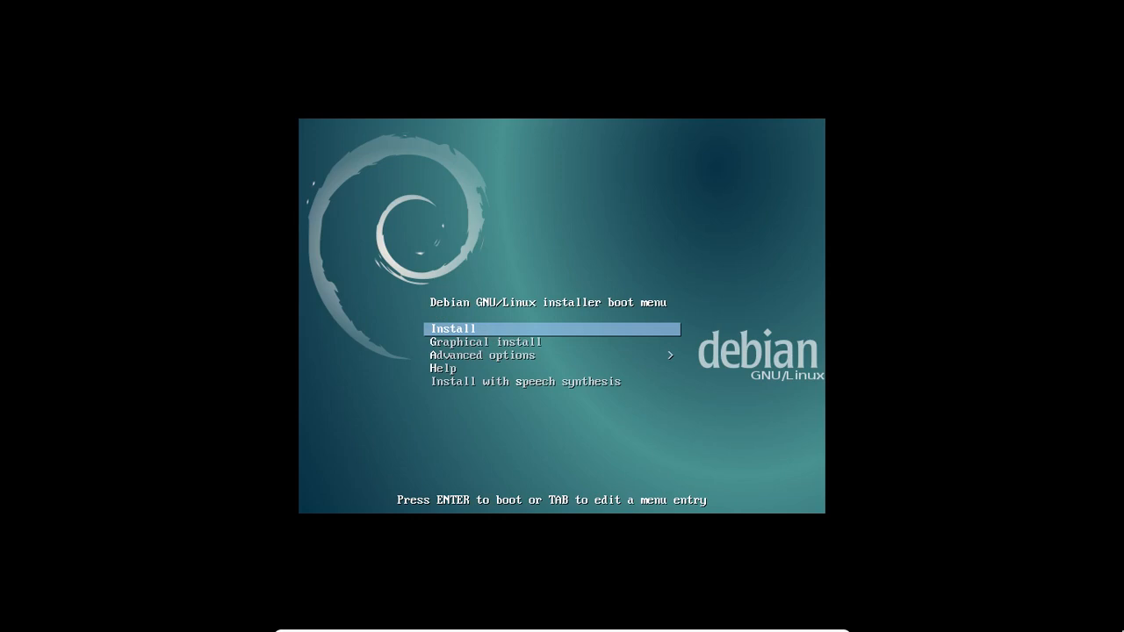
{"action": "key", "text": "Return"}
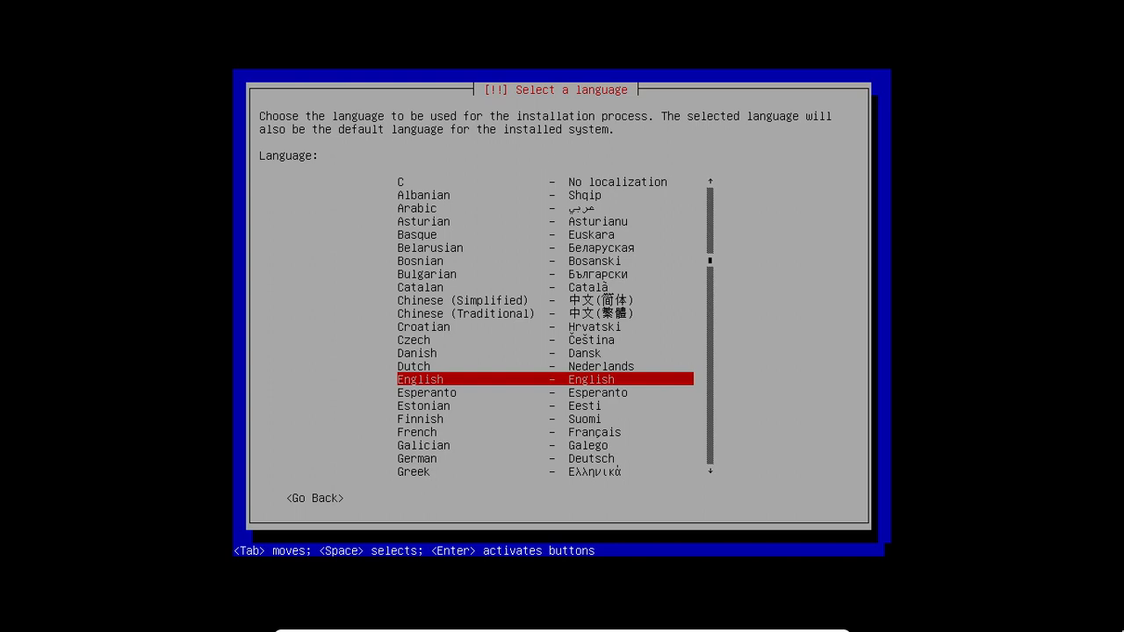
- Jump to the P languages and choose Portuguese (Brazil) as the installer language
{"action": "key", "text": "Up"}
{"action": "key", "text": "Down"}
{"action": "key", "text": "p"}
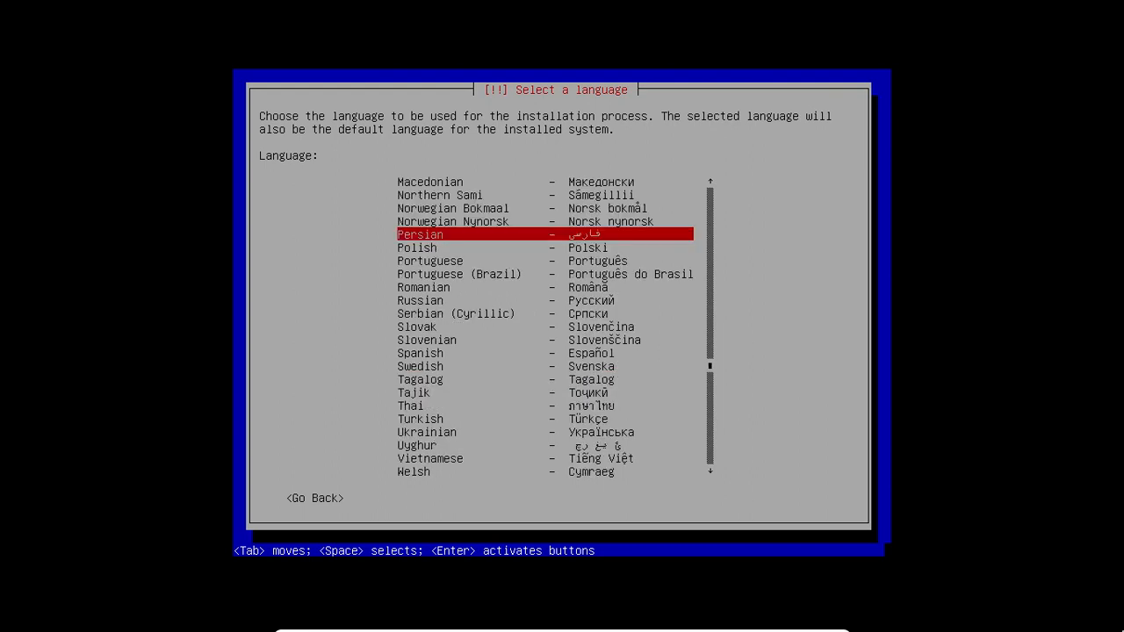
{"action": "key", "text": "Down"}
{"action": "key", "text": "Down"}
{"action": "key", "text": "Down"}
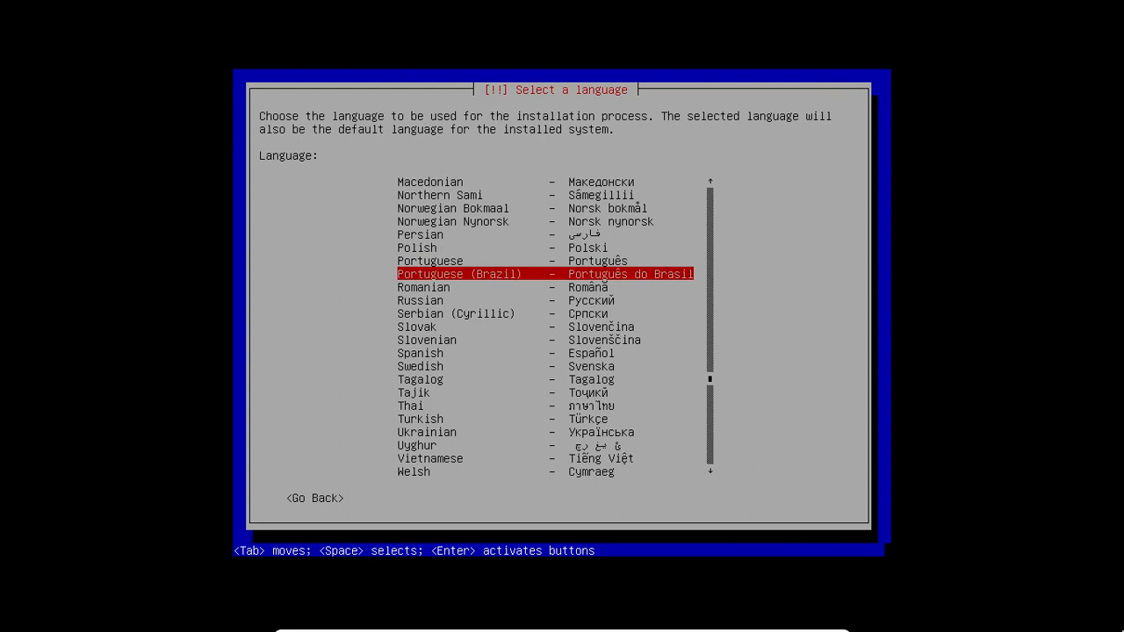
{"action": "key", "text": "Return"}
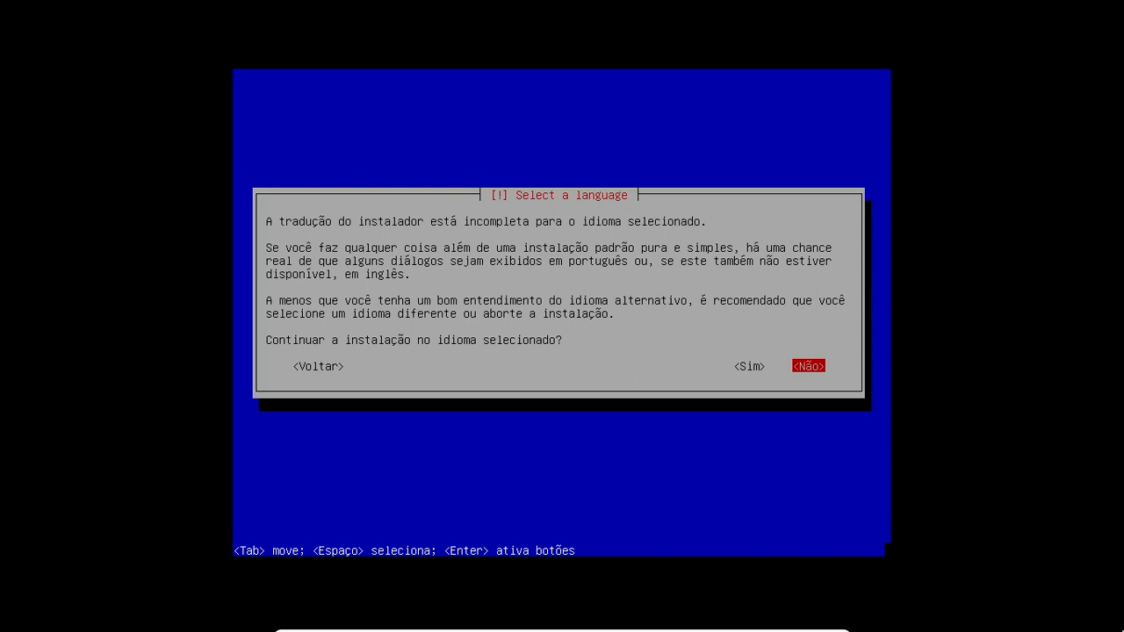
- Continue in Portuguese with <Sim>, accept location Brasil and the Português Brasileiro keyboard
{"action": "key", "text": "Left"}
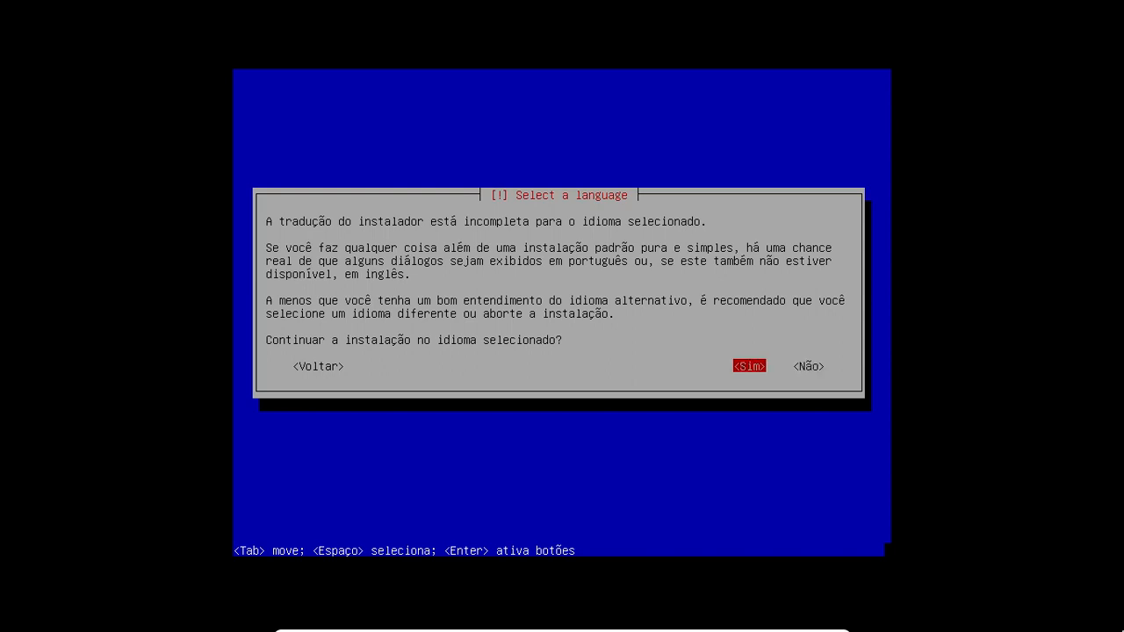
{"action": "key", "text": "Return"}
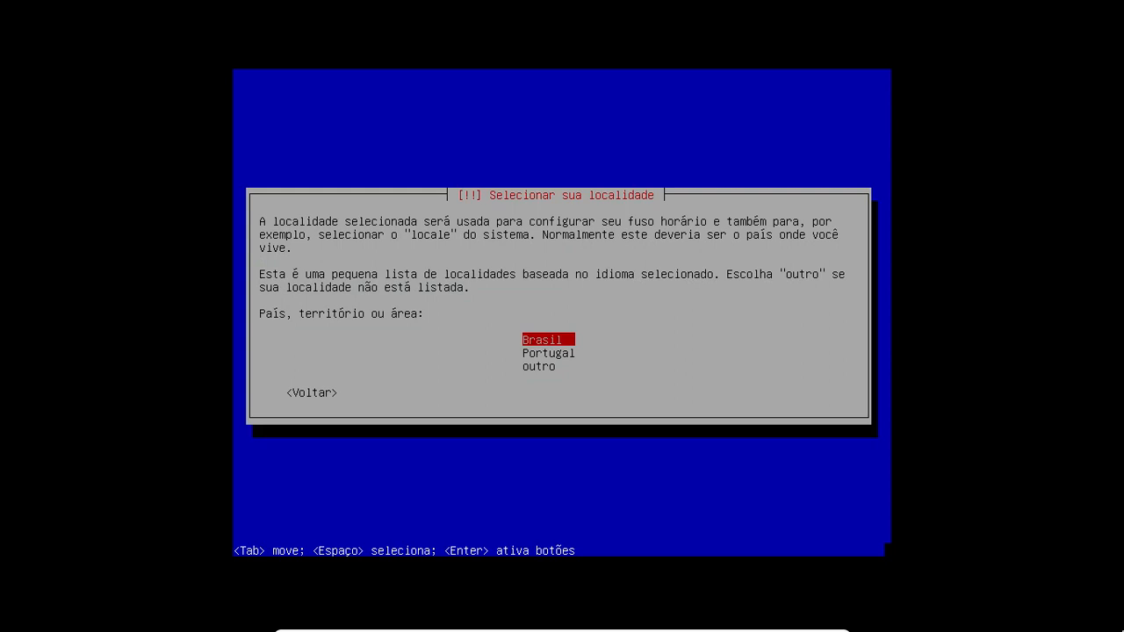
{"action": "key", "text": "Return"}
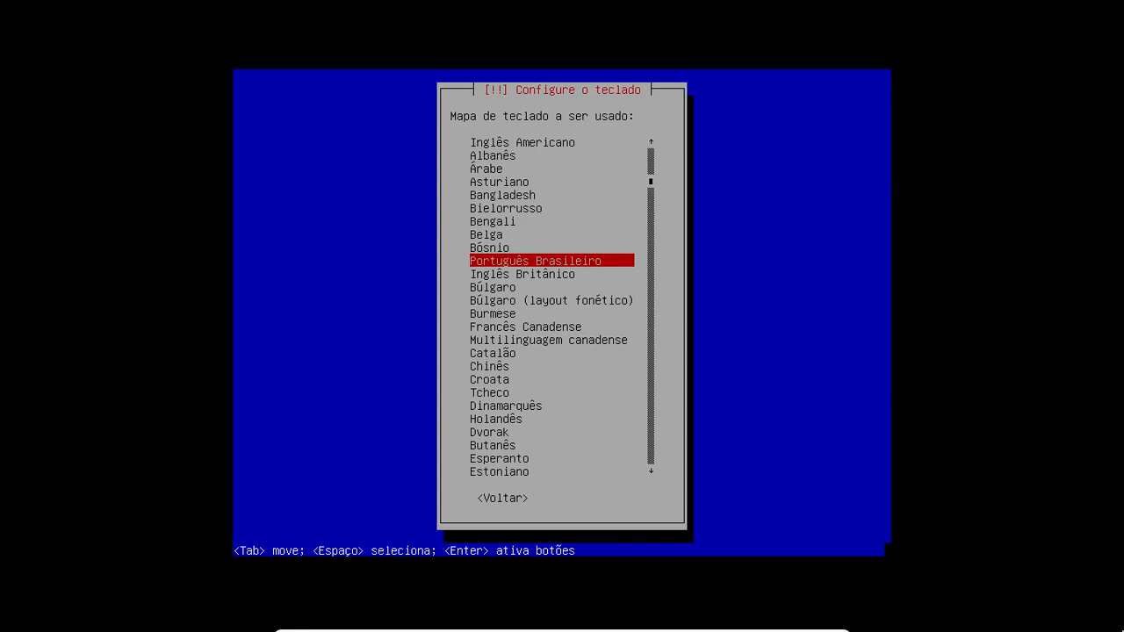
{"action": "key", "text": "Return"}
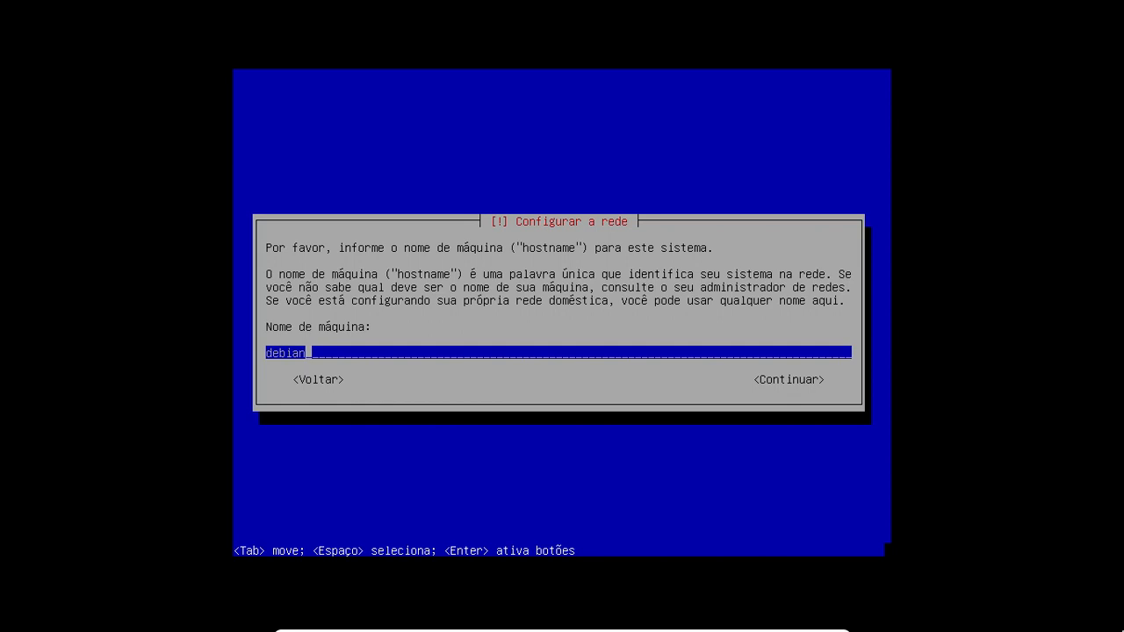
- Set the hostname to 'debian' and continue with an empty domain name
{"action": "key", "text": "BackSpace"}
{"action": "key", "text": "BackSpace"}
{"action": "key", "text": "BackSpace"}
{"action": "key", "text": "BackSpace"}
{"action": "key", "text": "BackSpace"}
{"action": "key", "text": "BackSpace"}
{"action": "type", "text": "curso"}
{"action": "type", "text": "debian"}
{"action": "key", "text": "BackSpace"}
{"action": "key", "text": "BackSpace"}
{"action": "key", "text": "BackSpace"}
{"action": "key", "text": "BackSpace"}
{"action": "key", "text": "BackSpace"}
{"action": "key", "text": "BackSpace"}
{"action": "key", "text": "BackSpace"}
{"action": "key", "text": "BackSpace"}
{"action": "key", "text": "BackSpace"}
{"action": "key", "text": "BackSpace"}
{"action": "key", "text": "BackSpace"}
{"action": "type", "text": "debian"}
{"action": "key", "text": "Return"}
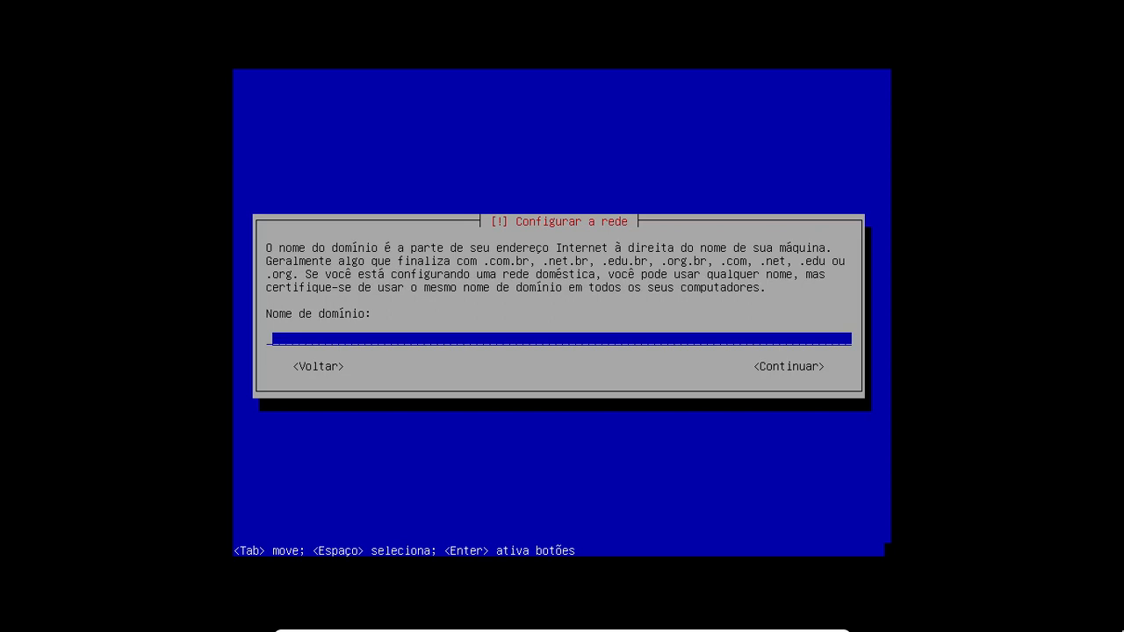
{"action": "key", "text": "Return"}
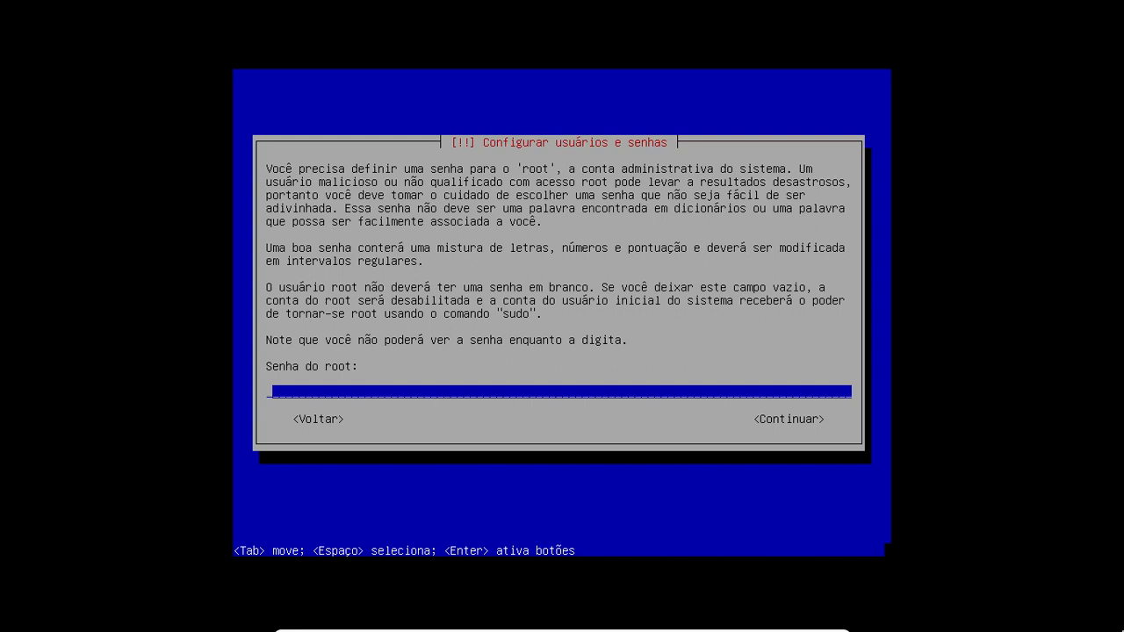
- Enter the root password, correcting a typo, and retype it for verification
{"action": "type", "text": "****"}
{"action": "key", "text": "BackSpace"}
{"action": "key", "text": "BackSpace"}
{"action": "key", "text": "BackSpace"}
{"action": "key", "text": "BackSpace"}
{"action": "type", "text": "***"}
{"action": "key", "text": "BackSpace"}
{"action": "key", "text": "BackSpace"}
{"action": "key", "text": "BackSpace"}
{"action": "type", "text": "****"}
{"action": "key", "text": "Return"}
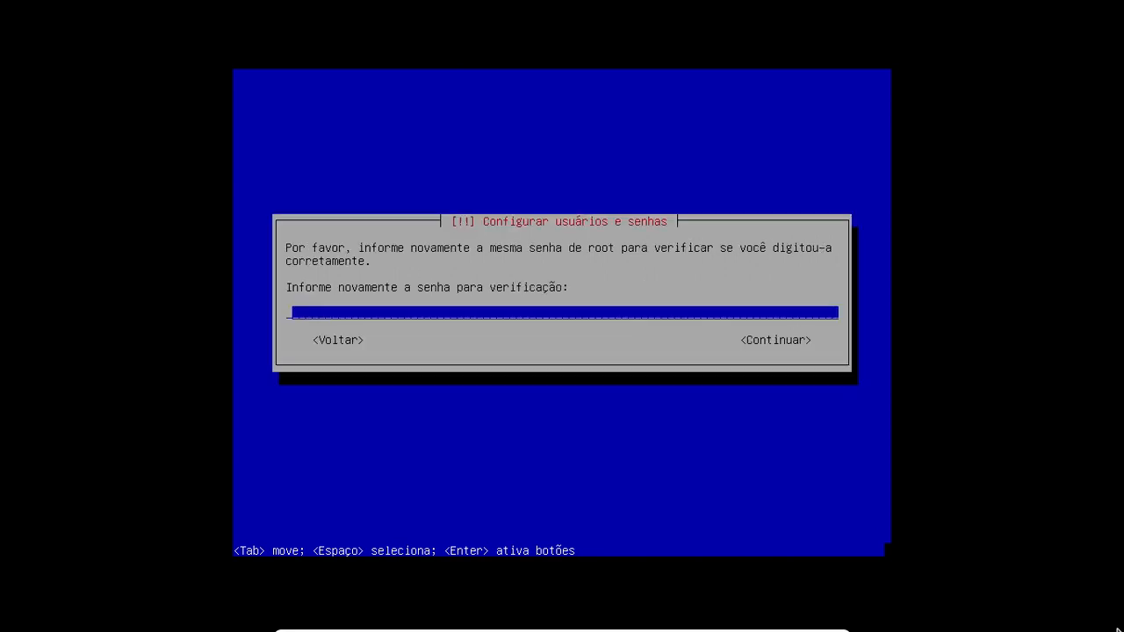
{"action": "type", "text": "****"}
{"action": "key", "text": "Return"}
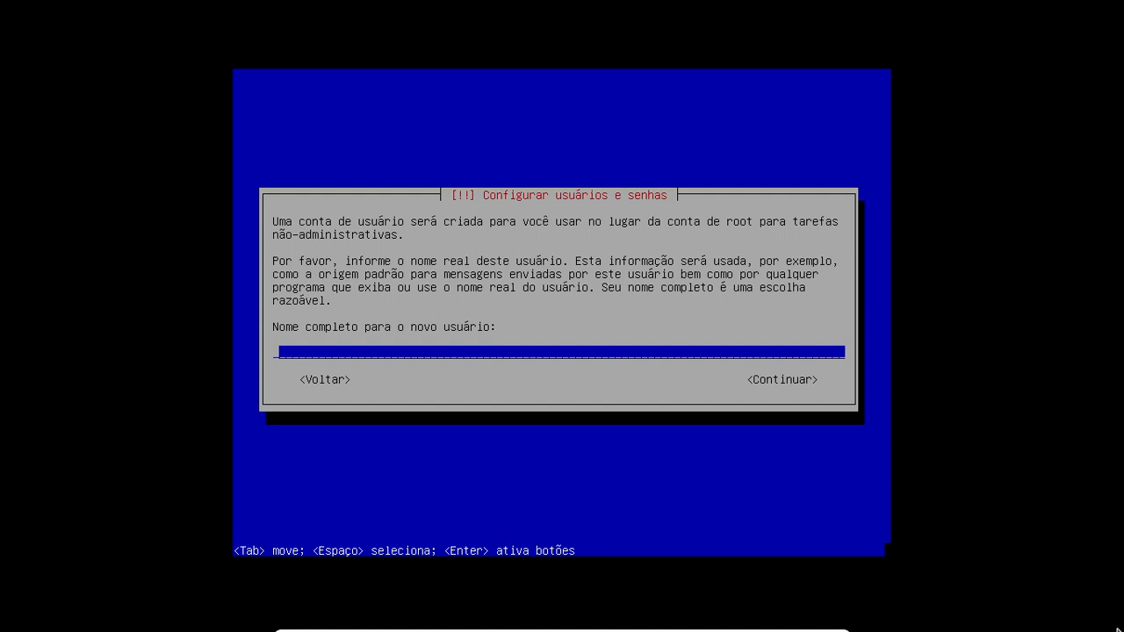
- Enter the new user's full name, replace the suggested username, and set and confirm the password
{"action": "type", "text": "Joao Paulo"}
{"action": "key", "text": "Return"}
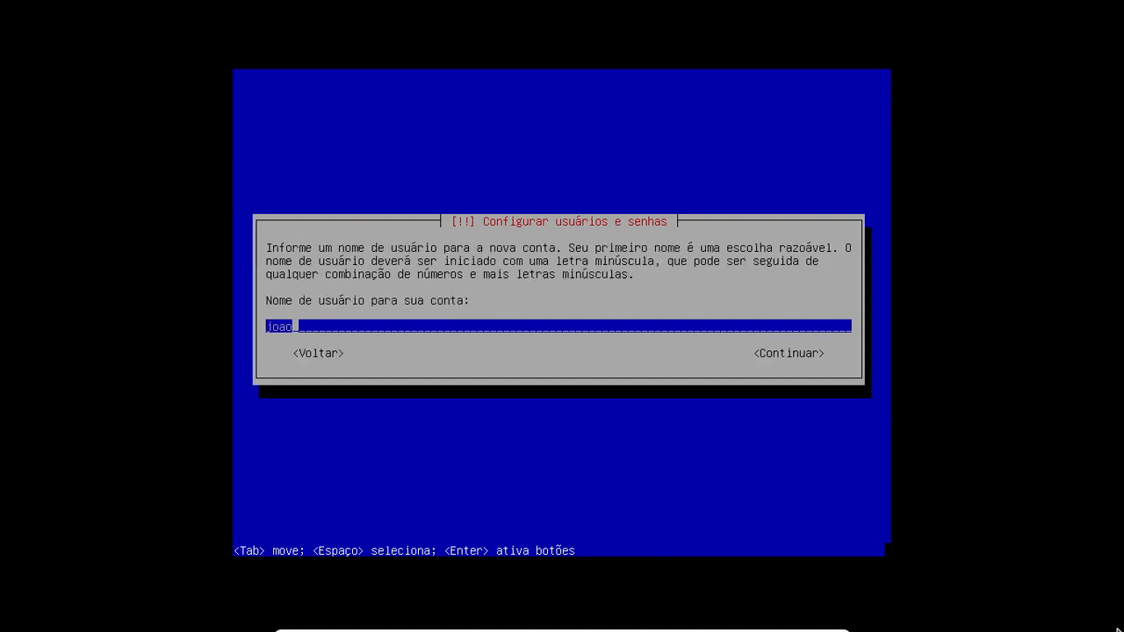
{"action": "key", "text": "BackSpace"}
{"action": "key", "text": "BackSpace"}
{"action": "key", "text": "BackSpace"}
{"action": "key", "text": "BackSpace"}
{"action": "type", "text": "paulo"}
{"action": "key", "text": "Return"}
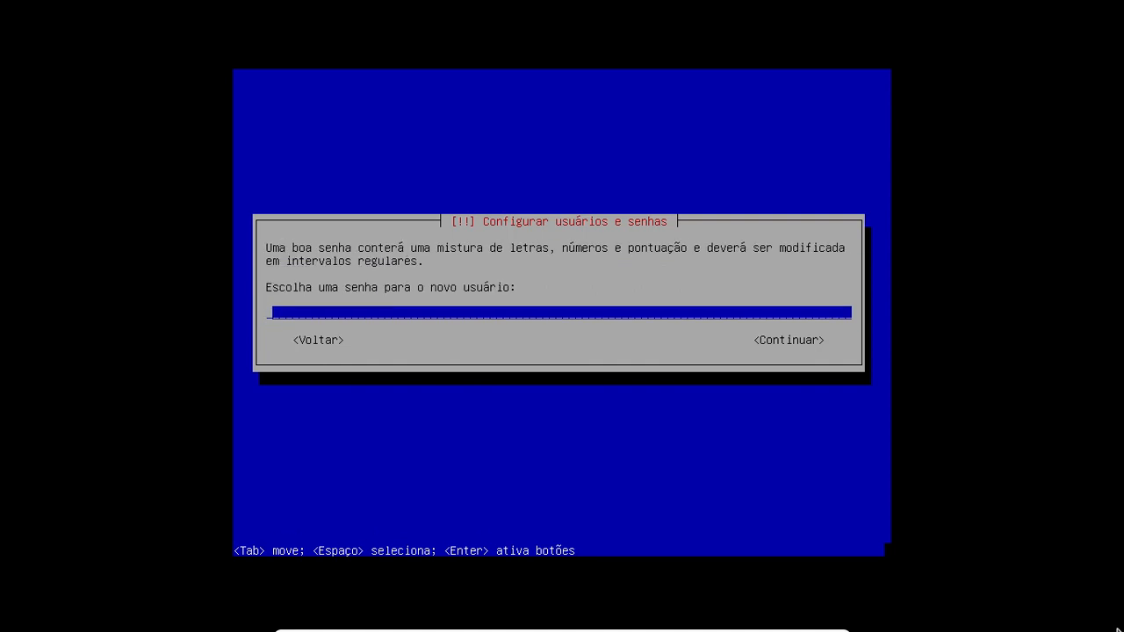
{"action": "type", "text": "**"}
{"action": "key", "text": "Return"}
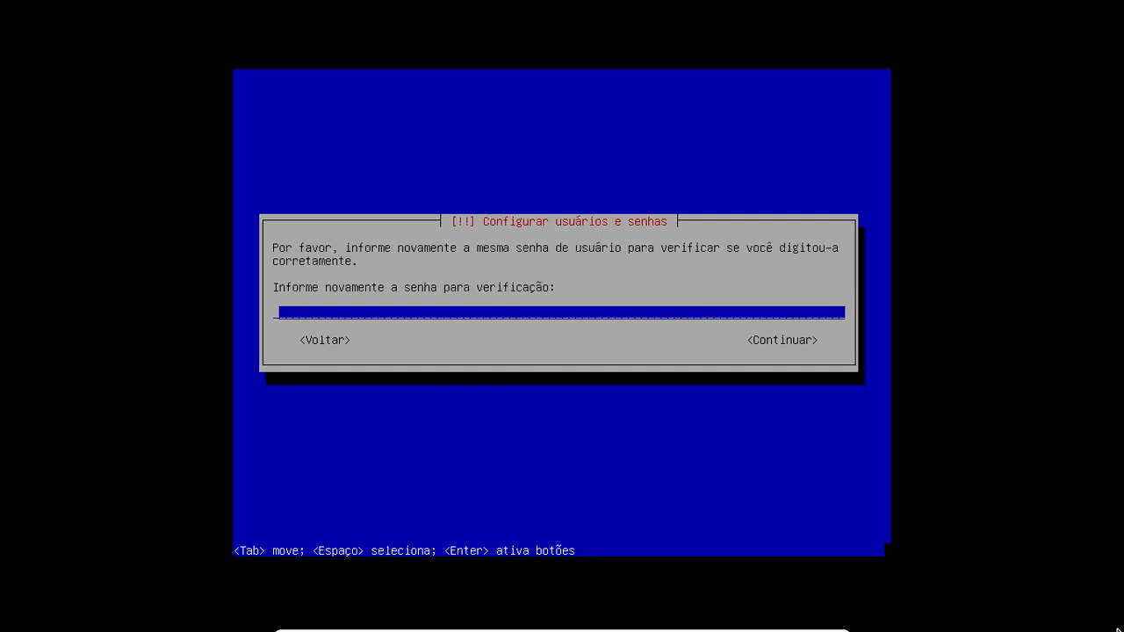
{"action": "type", "text": "**"}
{"action": "key", "text": "Return"}
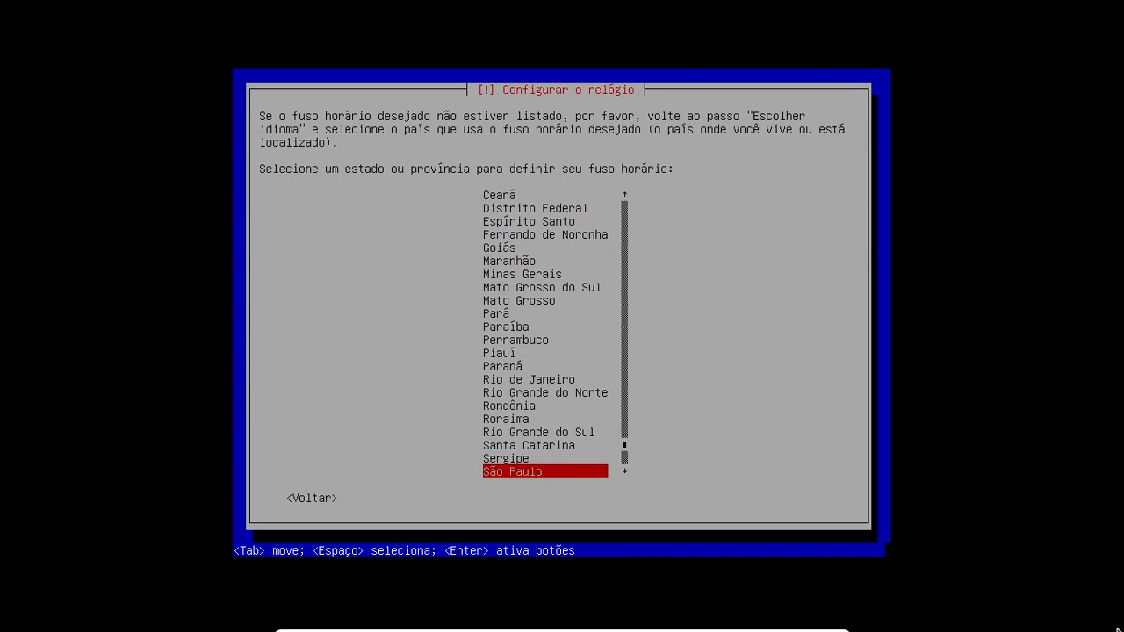
- Choose Distrito Federal as the time zone in the clock configuration list
{"action": "key", "text": "Up"}
{"action": "key", "text": "Up"}
{"action": "key", "text": "Up"}
{"action": "key", "text": "Up"}
{"action": "key", "text": "Up"}
{"action": "key", "text": "Up"}
{"action": "key", "text": "Up"}
{"action": "key", "text": "Up"}
{"action": "key", "text": "Up"}
{"action": "key", "text": "Up"}
{"action": "key", "text": "Up"}
{"action": "key", "text": "Up"}
{"action": "key", "text": "Up"}
{"action": "key", "text": "Up"}
{"action": "key", "text": "Up"}
{"action": "key", "text": "Up"}
{"action": "key", "text": "Up"}
{"action": "key", "text": "Up"}
{"action": "key", "text": "Up"}
{"action": "key", "text": "Up"}
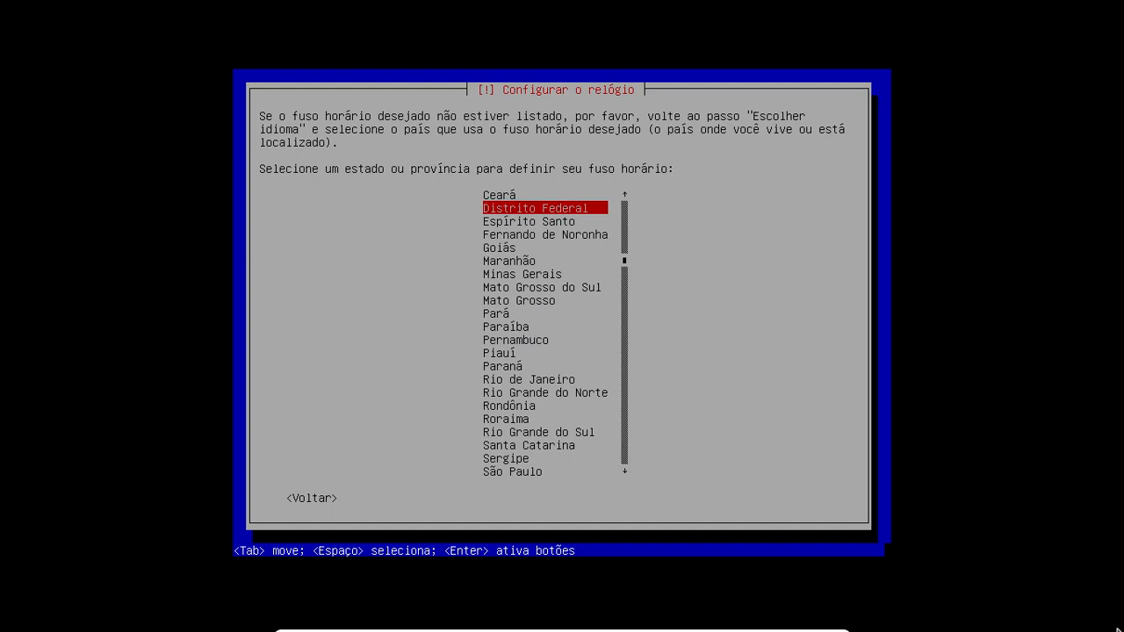
{"action": "key", "text": "Return"}
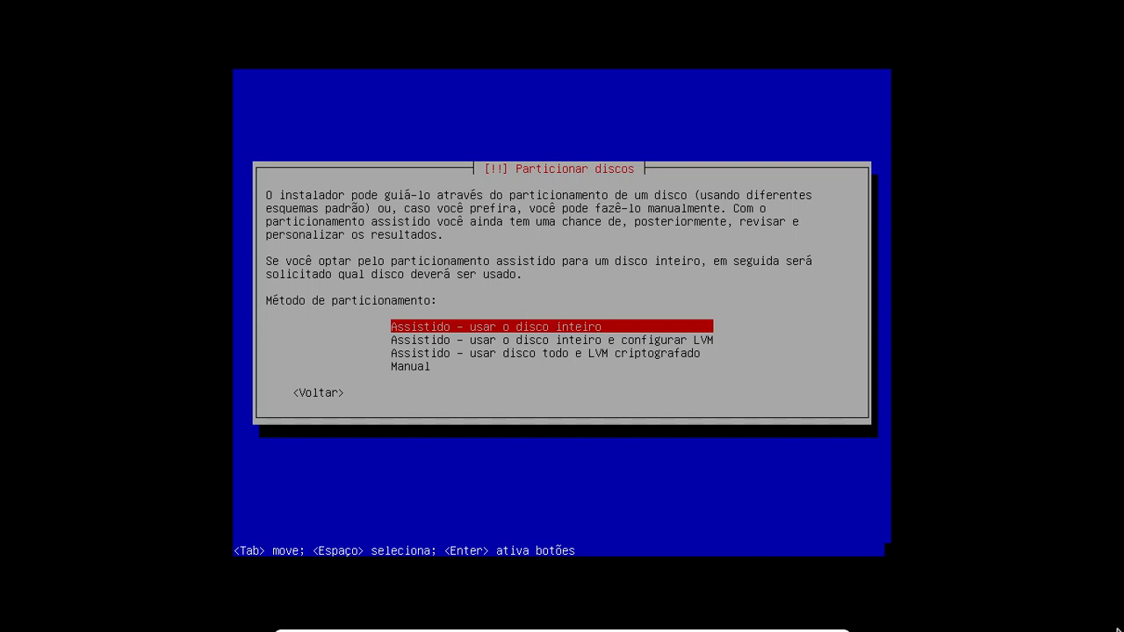
- Select 'Assistido – usar o disco inteiro' as the partitioning method
{"action": "key", "text": "Down"}
{"action": "key", "text": "Down"}
{"action": "key", "text": "Down"}
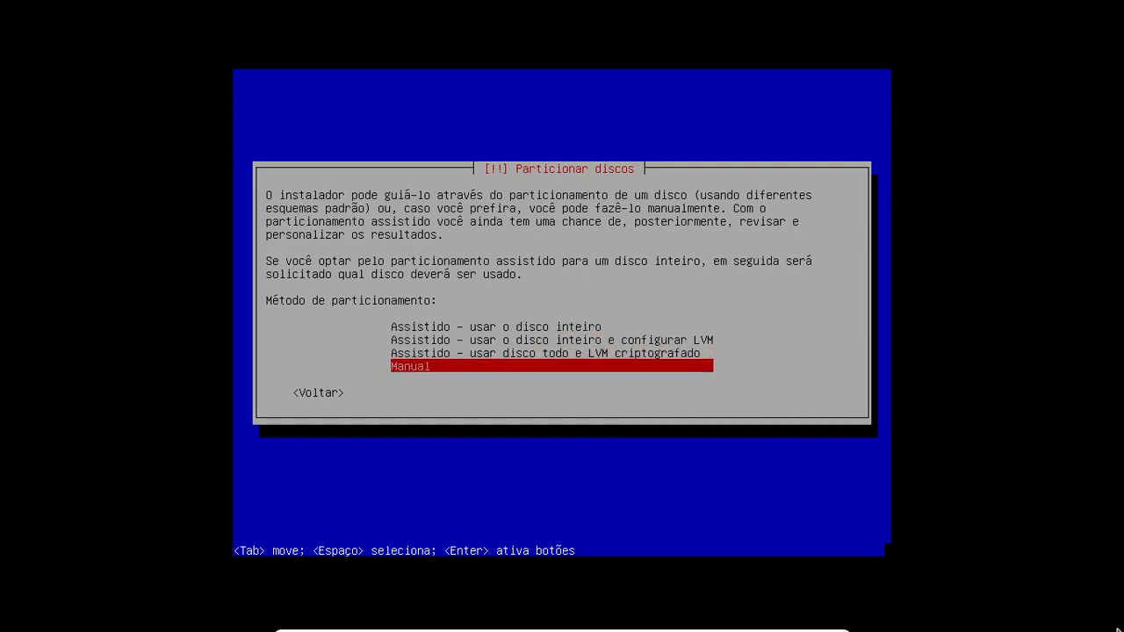
{"action": "key", "text": "Up"}
{"action": "key", "text": "Up"}
{"action": "key", "text": "Up"}
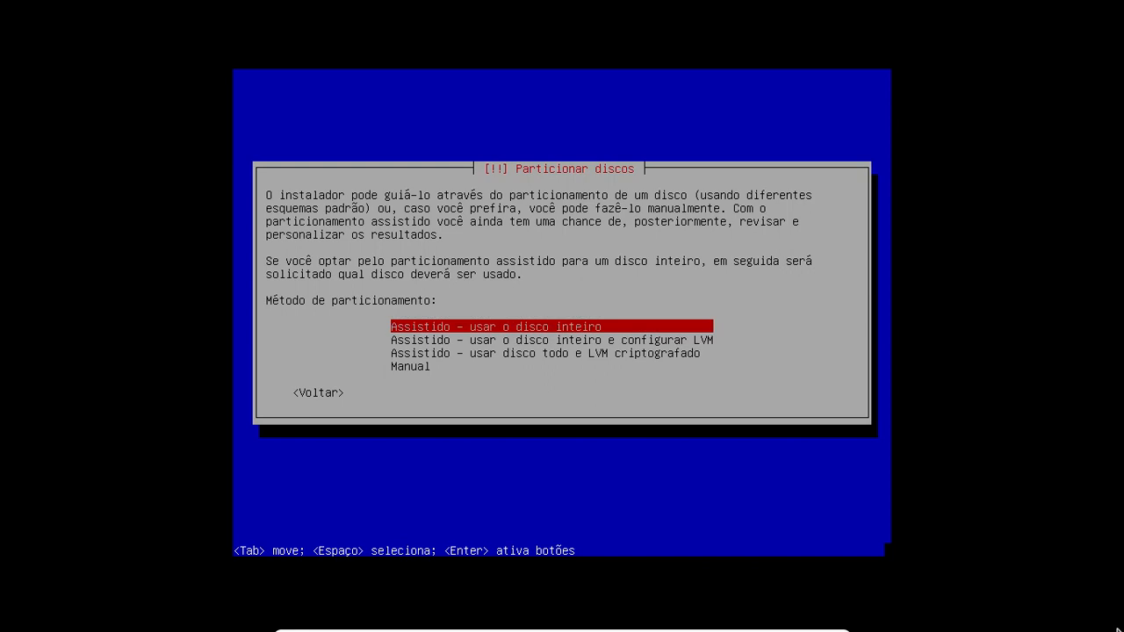
{"action": "key", "text": "Return"}
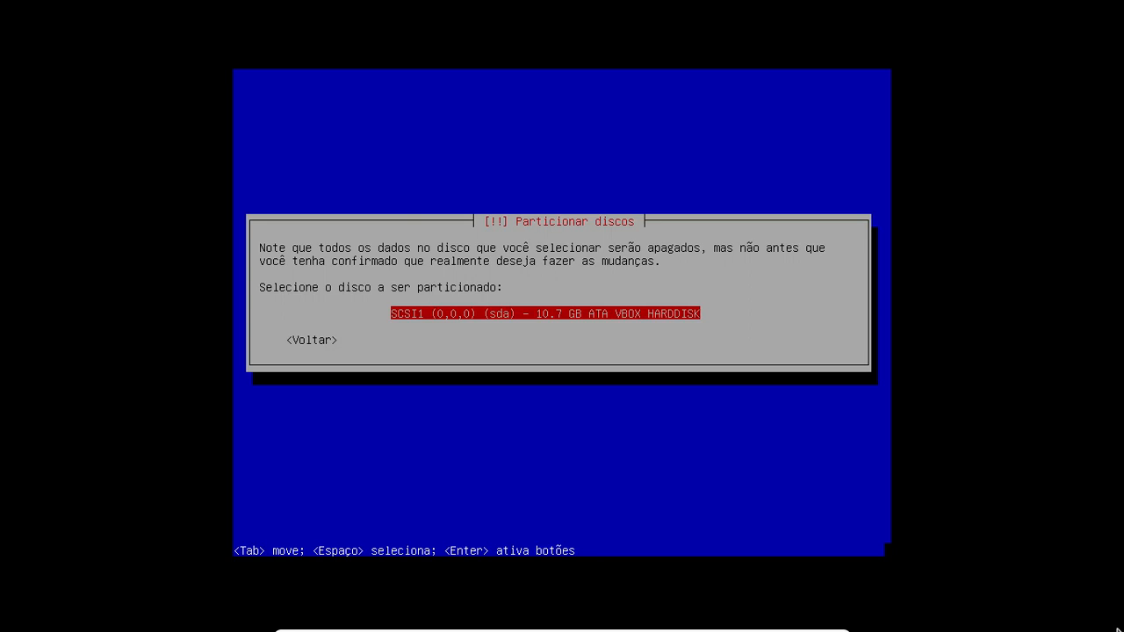
- Choose the 10.7 GB VBOX HARDDISK (sda) as the disk to partition
{"action": "key", "text": "Return"}
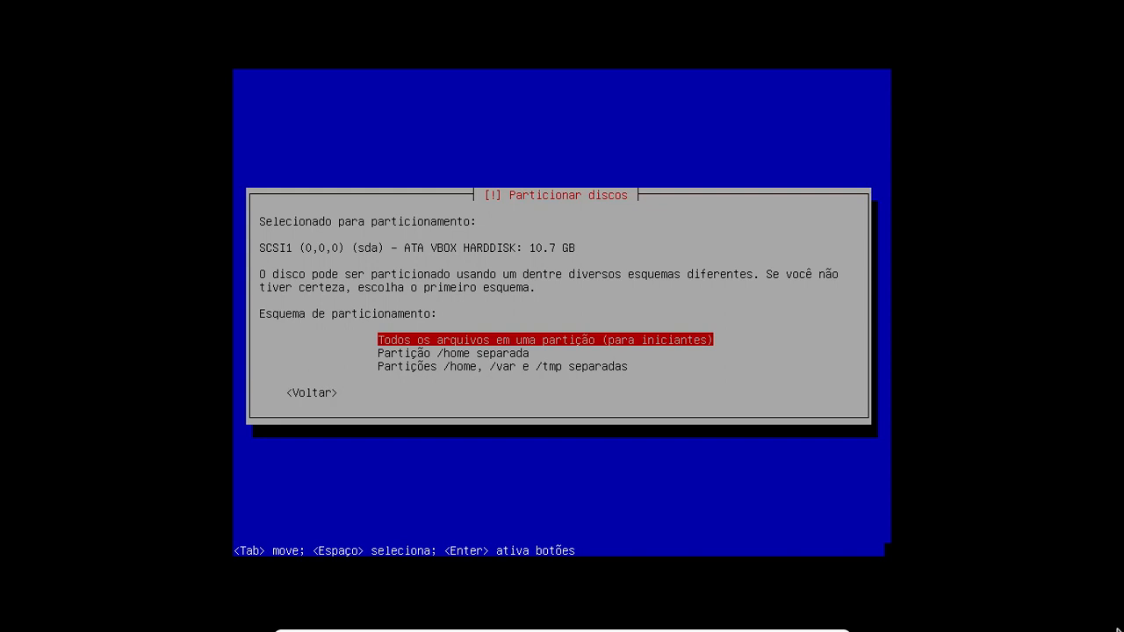
- Pick the 'Todos os arquivos em uma partição (para iniciantes)' scheme
{"action": "key", "text": "Down"}
{"action": "key", "text": "Down"}
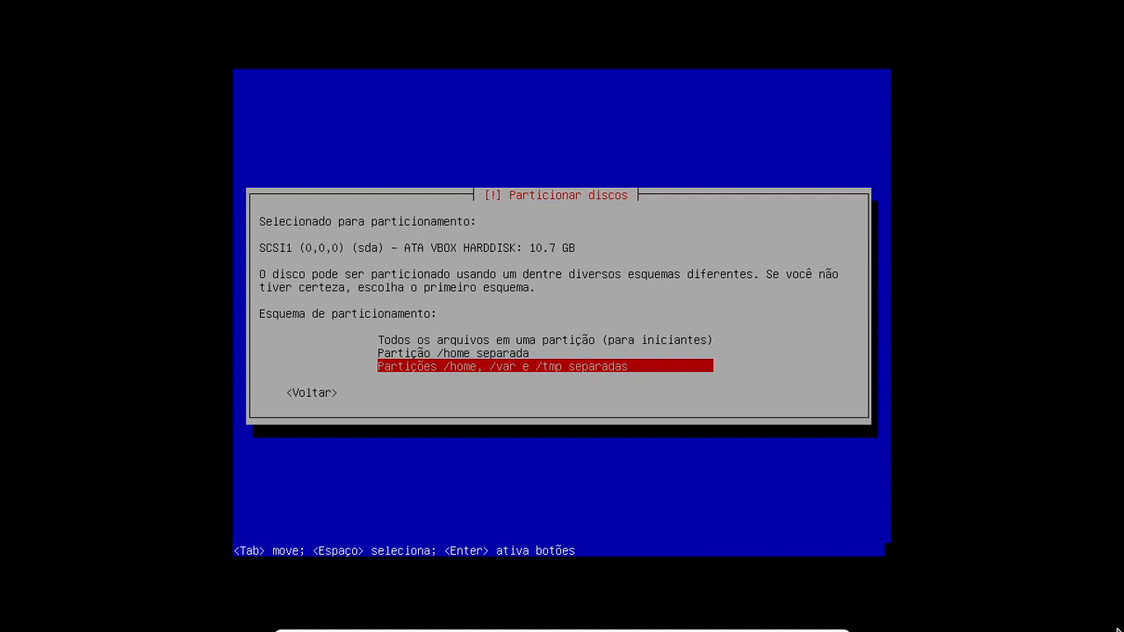
{"action": "key", "text": "Up"}
{"action": "key", "text": "Up"}
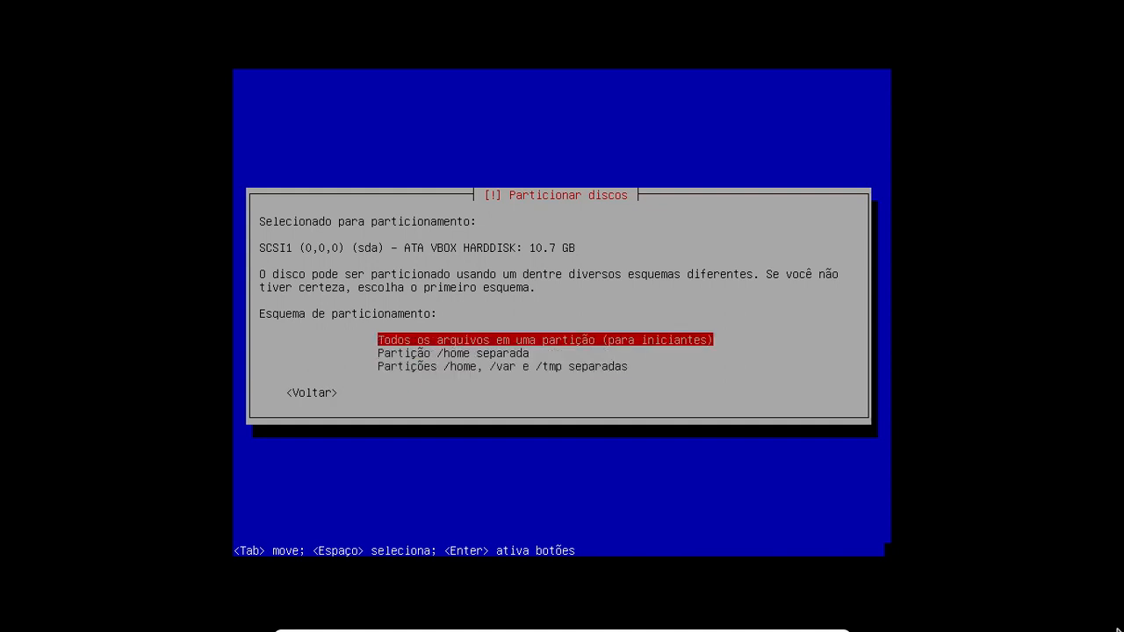
{"action": "key", "text": "Return"}
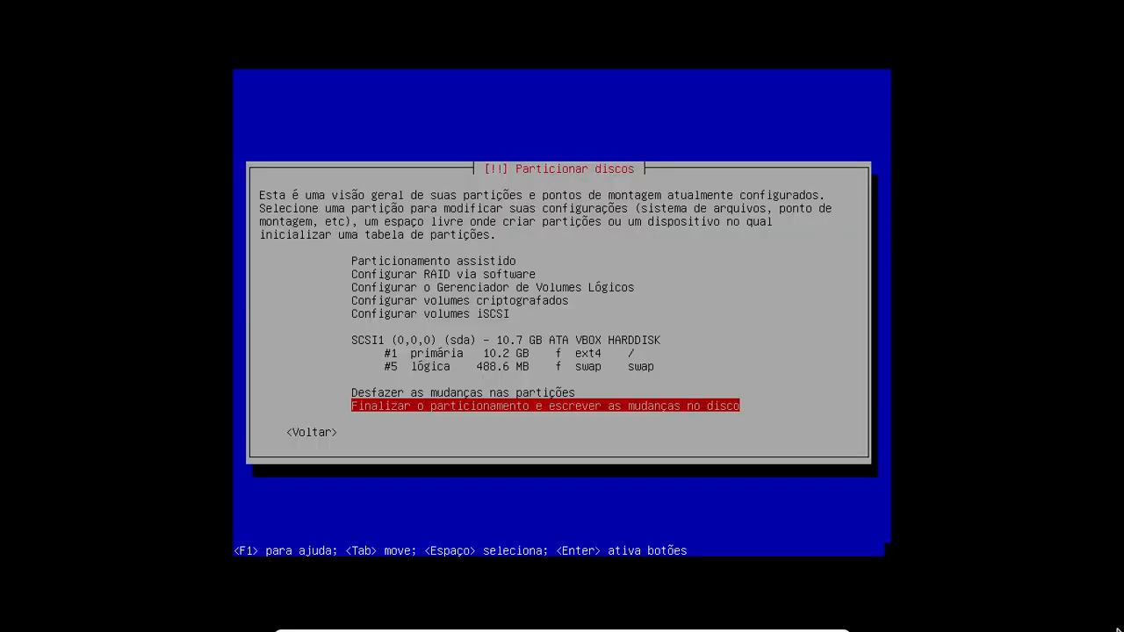
{"action": "key", "text": "Up"}
{"action": "key", "text": "Up"}
{"action": "key", "text": "Up"}
{"action": "key", "text": "Up"}
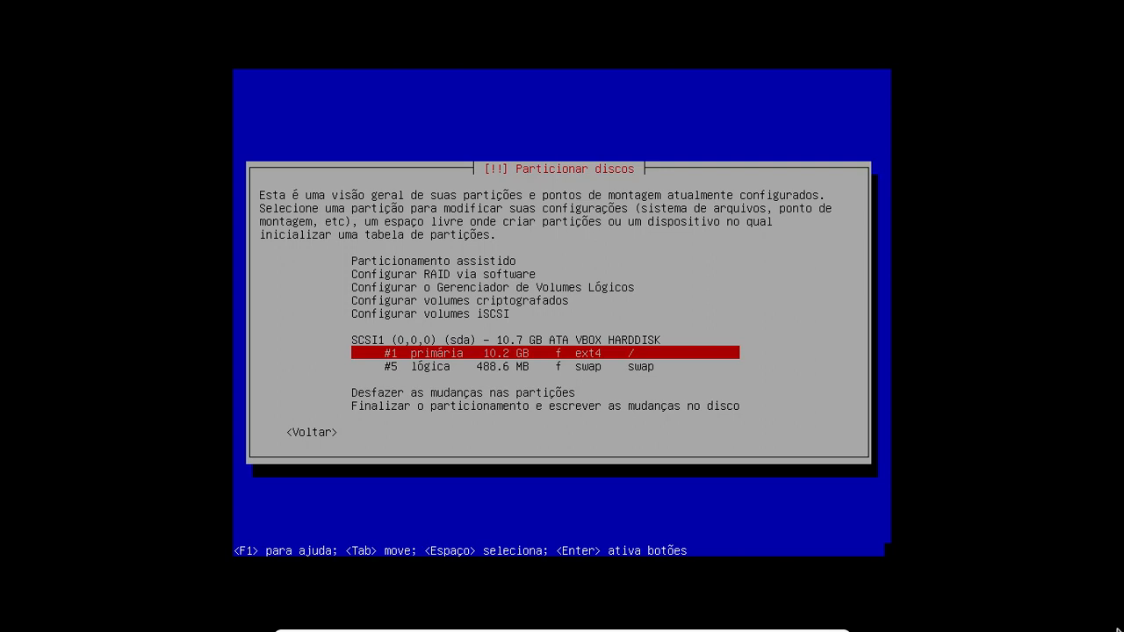
{"action": "key", "text": "Down"}
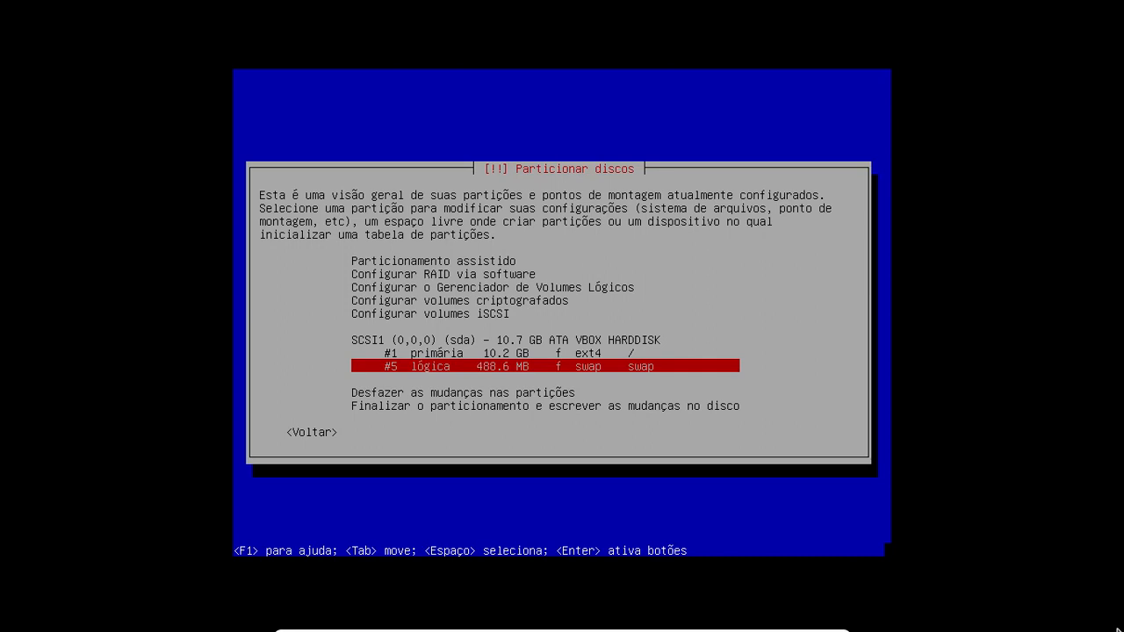
{"action": "key", "text": "Up"}
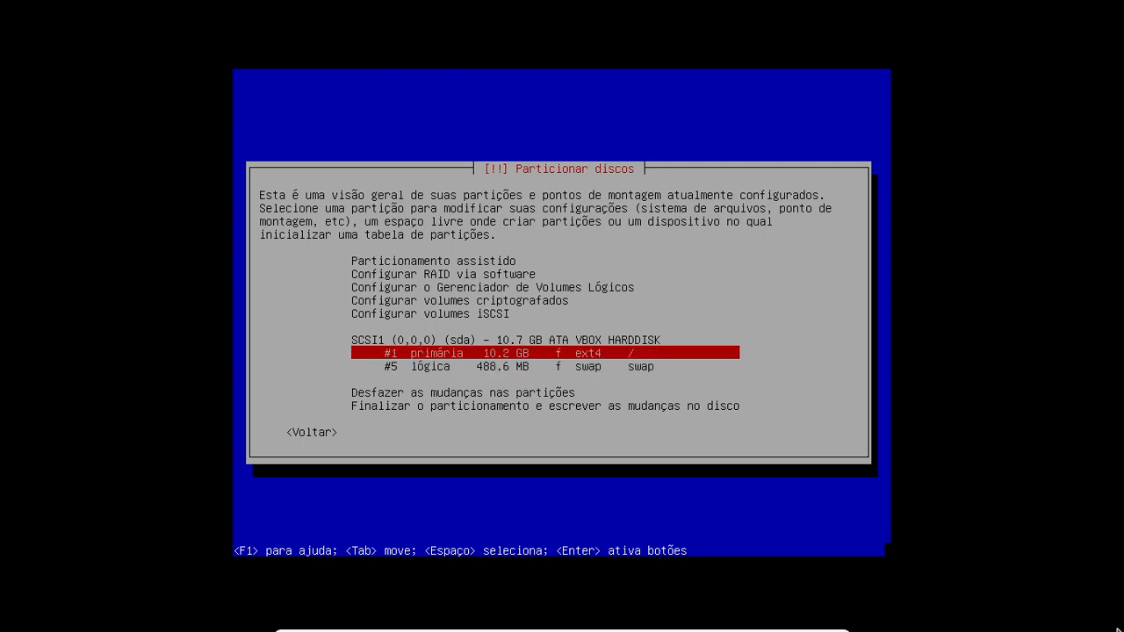
{"action": "key", "text": "Down"}
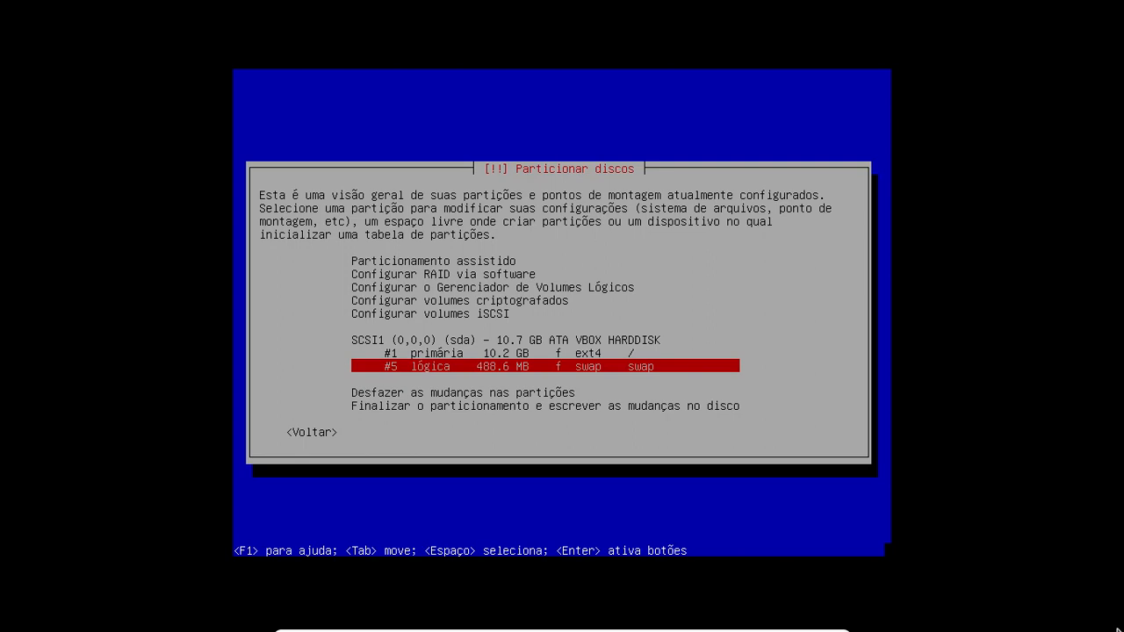
{"action": "key", "text": "Down"}
{"action": "key", "text": "Down"}
{"action": "key", "text": "Down"}
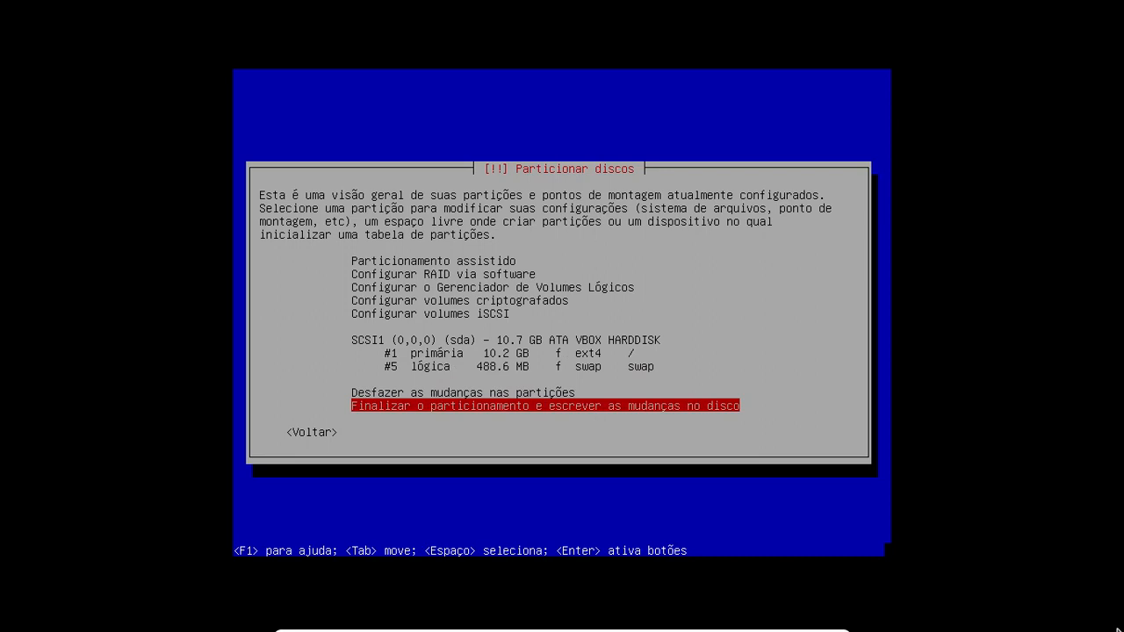
- Finish partitioning and answer Sim to write ext4 partition #1 and swap #5 to disk
{"action": "key", "text": "Return"}
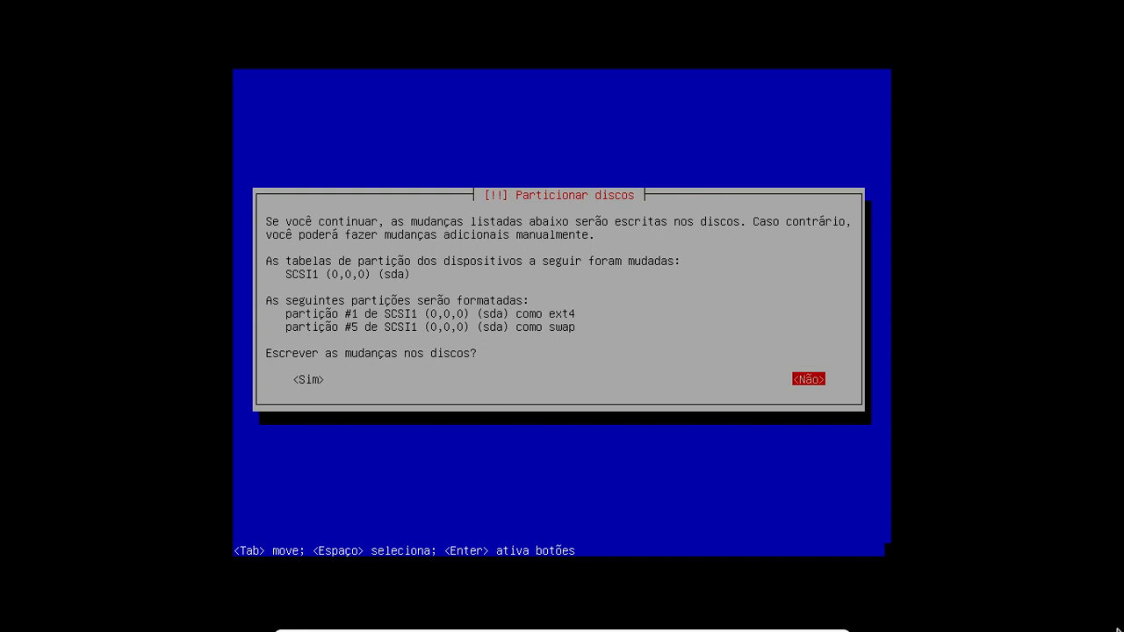
{"action": "key", "text": "Tab"}
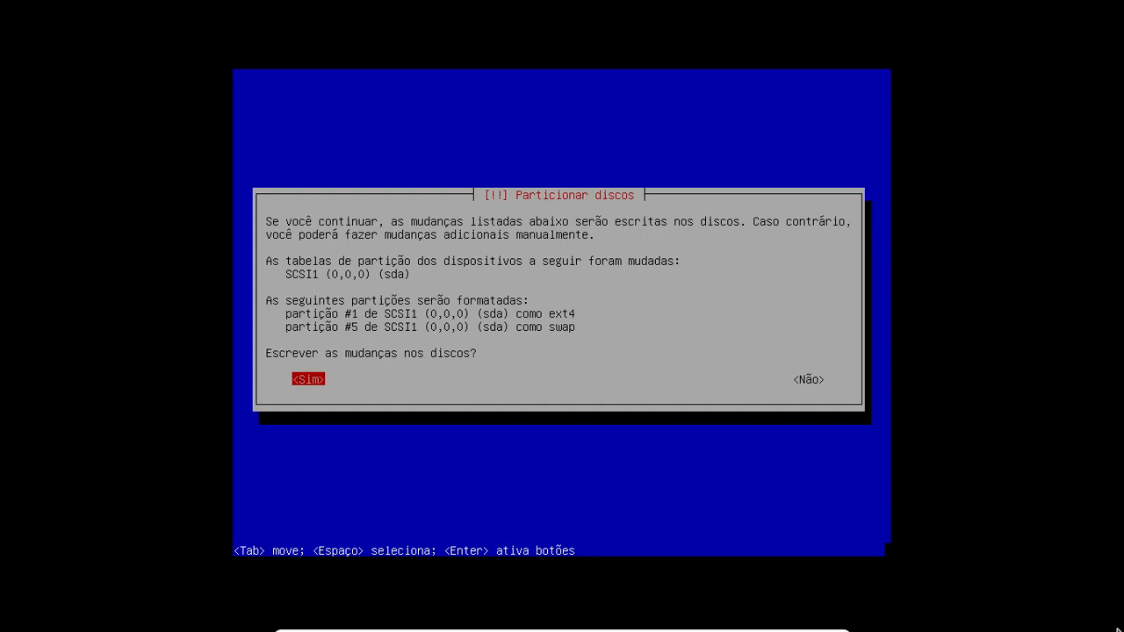
{"action": "key", "text": "Return"}
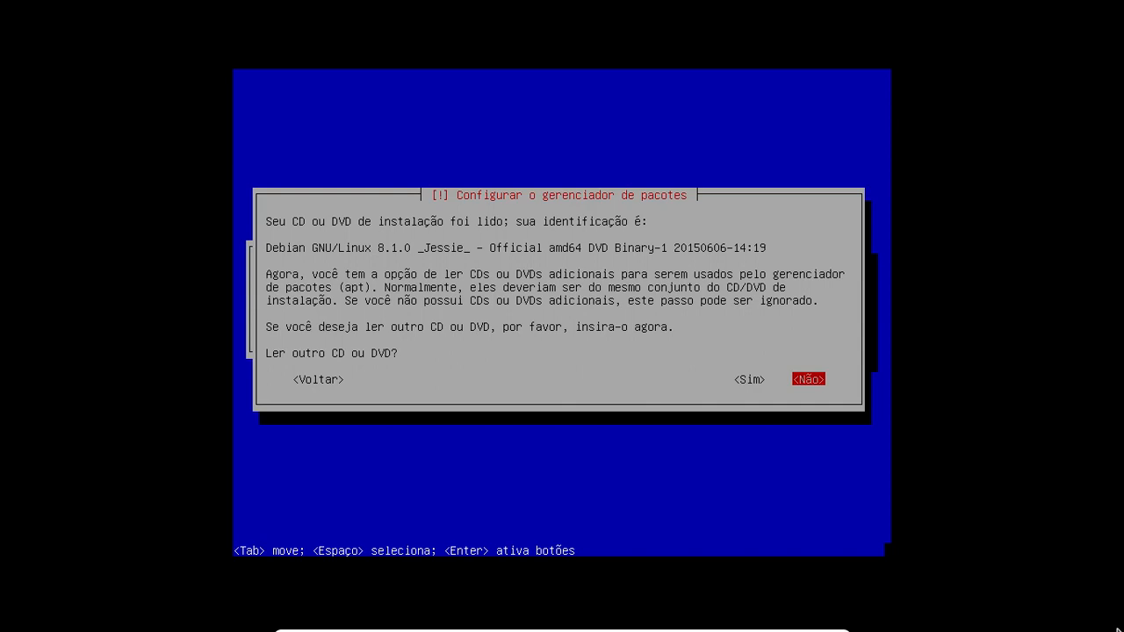
- Answer Não to scanning another CD or DVD
{"action": "key", "text": "Left"}
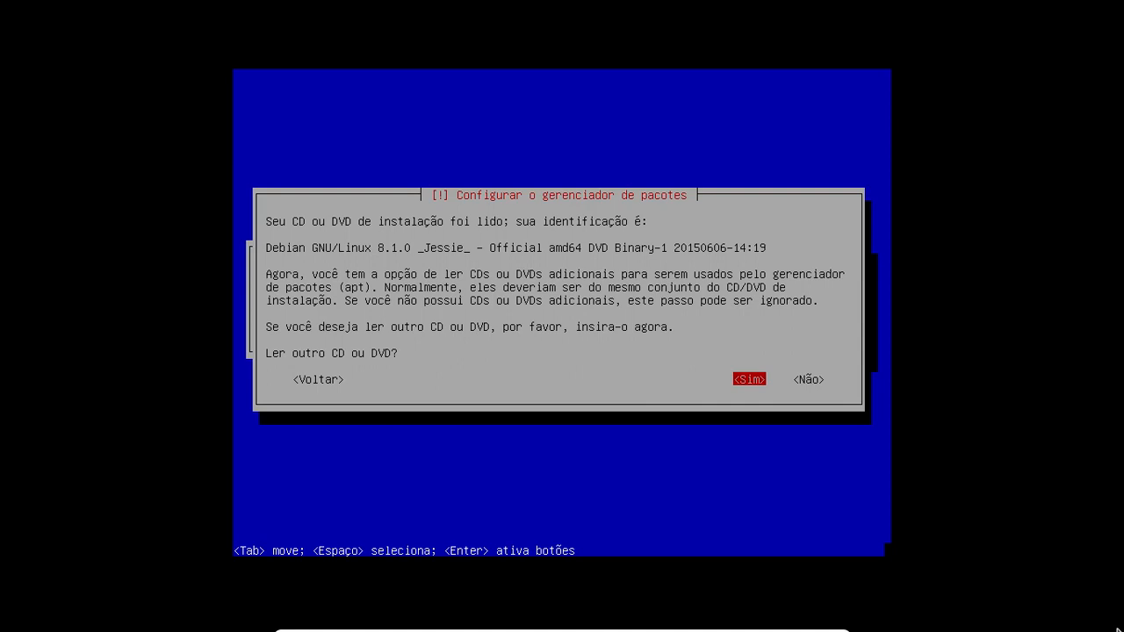
{"action": "key", "text": "Right"}
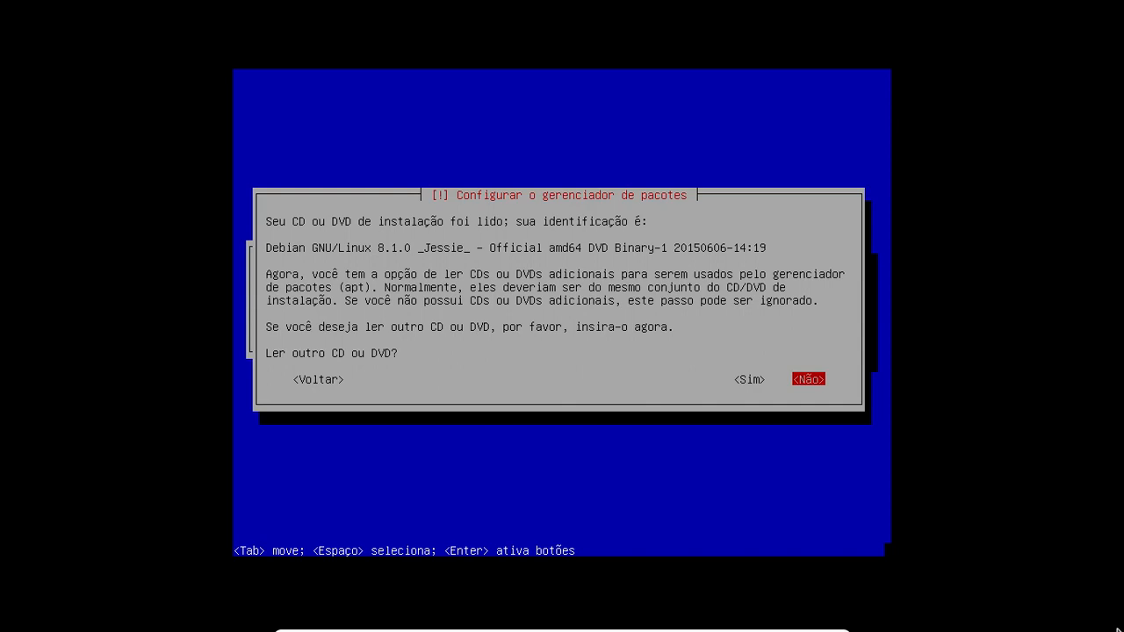
{"action": "key", "text": "Return"}
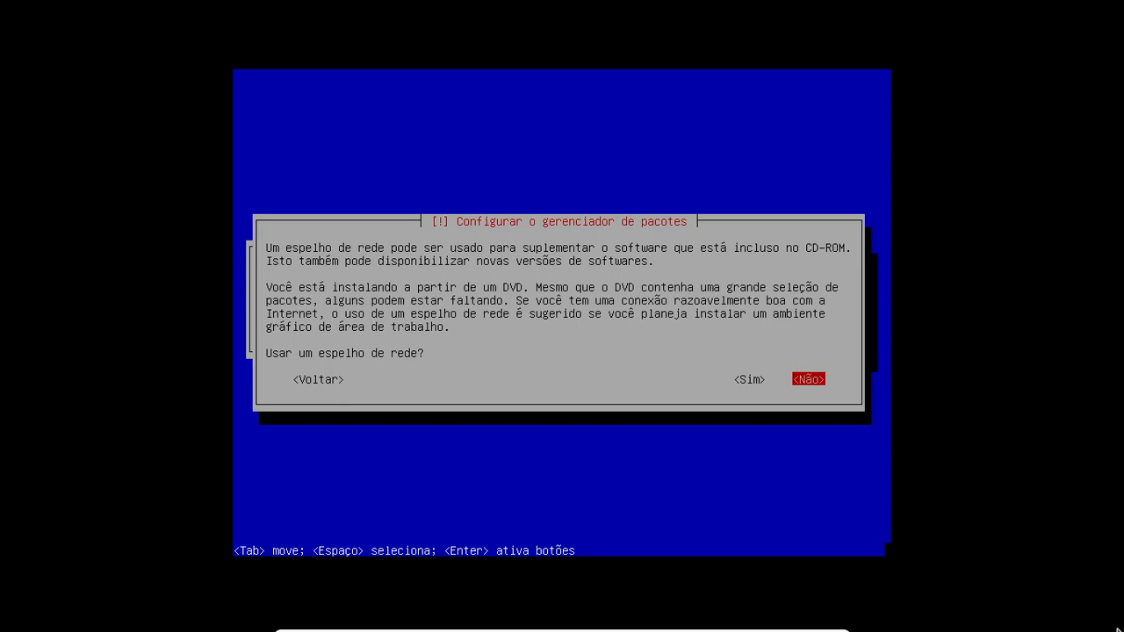
- Answer Não to using a network mirror and let apt finish configuring
{"action": "key", "text": "Return"}
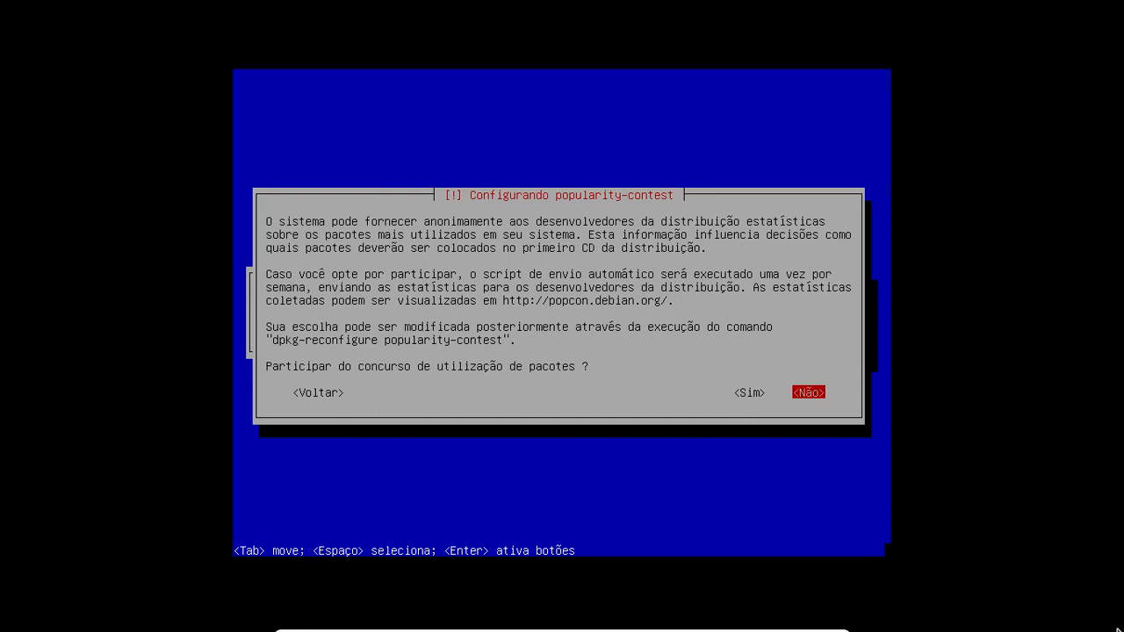
- Answer Não to joining the popularity-contest package survey
{"action": "key", "text": "Return"}
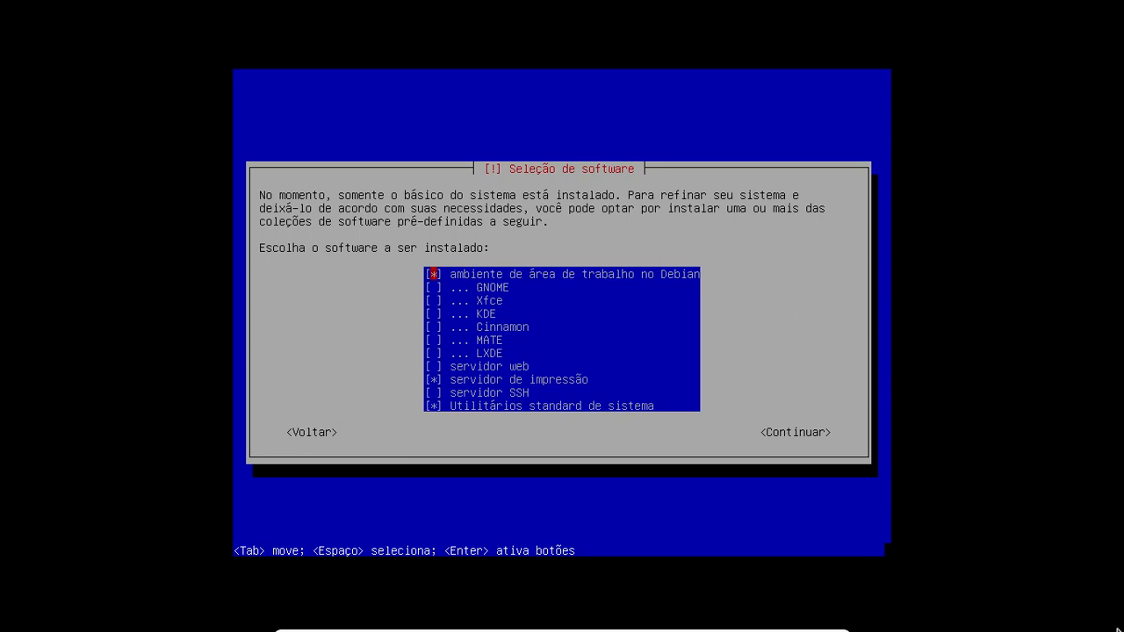
{"action": "key", "text": "Down"}
{"action": "key", "text": "Down"}
{"action": "key", "text": "Down"}
{"action": "key", "text": "Down"}
{"action": "key", "text": "Down"}
{"action": "key", "text": "Down"}
{"action": "key", "text": "Up"}
{"action": "key", "text": "Up"}
{"action": "key", "text": "Up"}
{"action": "key", "text": "Up"}
{"action": "key", "text": "Up"}
{"action": "key", "text": "Down"}
{"action": "key", "text": "Down"}
{"action": "key", "text": "Down"}
{"action": "key", "text": "Down"}
{"action": "key", "text": "Down"}
{"action": "key", "text": "Up"}
{"action": "key", "text": "Up"}
{"action": "key", "text": "Up"}
{"action": "key", "text": "Up"}
{"action": "key", "text": "Up"}
{"action": "key", "text": "Down"}
{"action": "key", "text": "Down"}
{"action": "key", "text": "Down"}
{"action": "key", "text": "Down"}
{"action": "key", "text": "Down"}
{"action": "key", "text": "Up"}
{"action": "key", "text": "Up"}
{"action": "key", "text": "Down"}
{"action": "key", "text": "Down"}
{"action": "key", "text": "Up"}
{"action": "key", "text": "Down"}
{"action": "key", "text": "Up"}
{"action": "key", "text": "Up"}
{"action": "key", "text": "Up"}
{"action": "key", "text": "Up"}
{"action": "key", "text": "Up"}
{"action": "key", "text": "Down"}
{"action": "key", "text": "Down"}
{"action": "key", "text": "Up"}
{"action": "key", "text": "Up"}
{"action": "key", "text": "Up"}
{"action": "key", "text": "Down"}
{"action": "key", "text": "Down"}
{"action": "key", "text": "Down"}
{"action": "key", "text": "Down"}
- Continue with only Utilitários standard de sistema selected to start installing software
{"action": "key", "text": "Up"}
{"action": "key", "text": "Up"}
{"action": "key", "text": "Up"}
{"action": "key", "text": "Up"}
{"action": "key", "text": "Down"}
{"action": "key", "text": "Down"}
{"action": "key", "text": "Down"}
{"action": "key", "text": "Down"}
{"action": "key", "text": "Down"}
{"action": "key", "text": "Down"}
{"action": "key", "text": "Down"}
{"action": "key", "text": "Down"}
{"action": "key", "text": "Down"}
{"action": "key", "text": "Up"}
{"action": "key", "text": "Down"}
{"action": "key", "text": "Down"}
{"action": "key", "text": "Up"}
{"action": "key", "text": "Up"}
{"action": "key", "text": "Down"}
{"action": "key", "text": "Down"}
{"action": "key", "text": "Tab"}
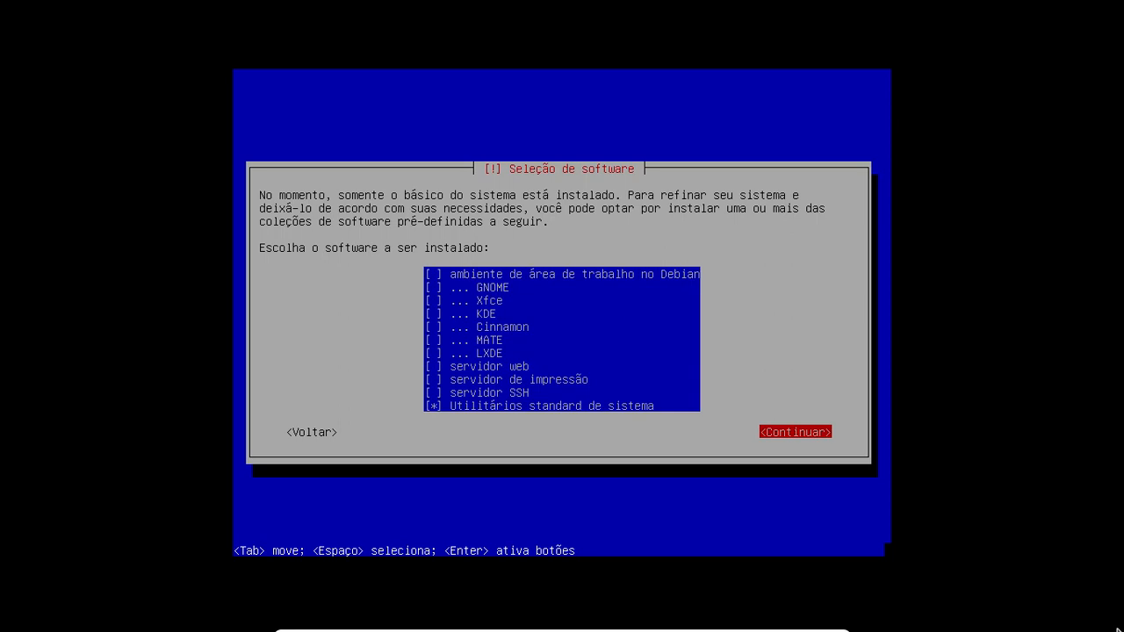
{"action": "key", "text": "Return"}
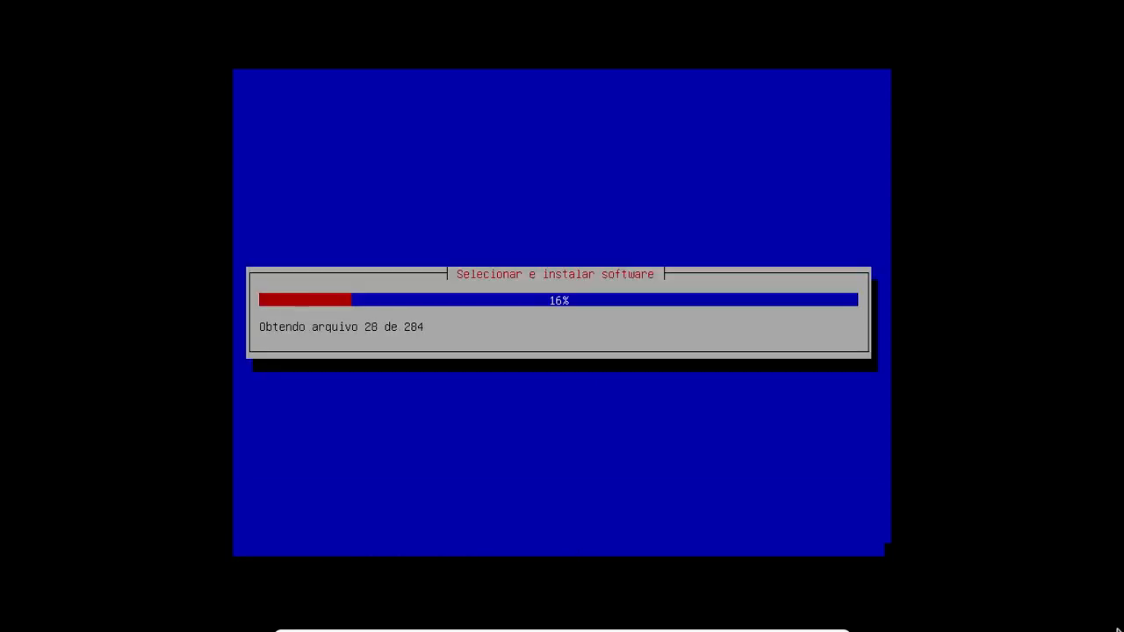
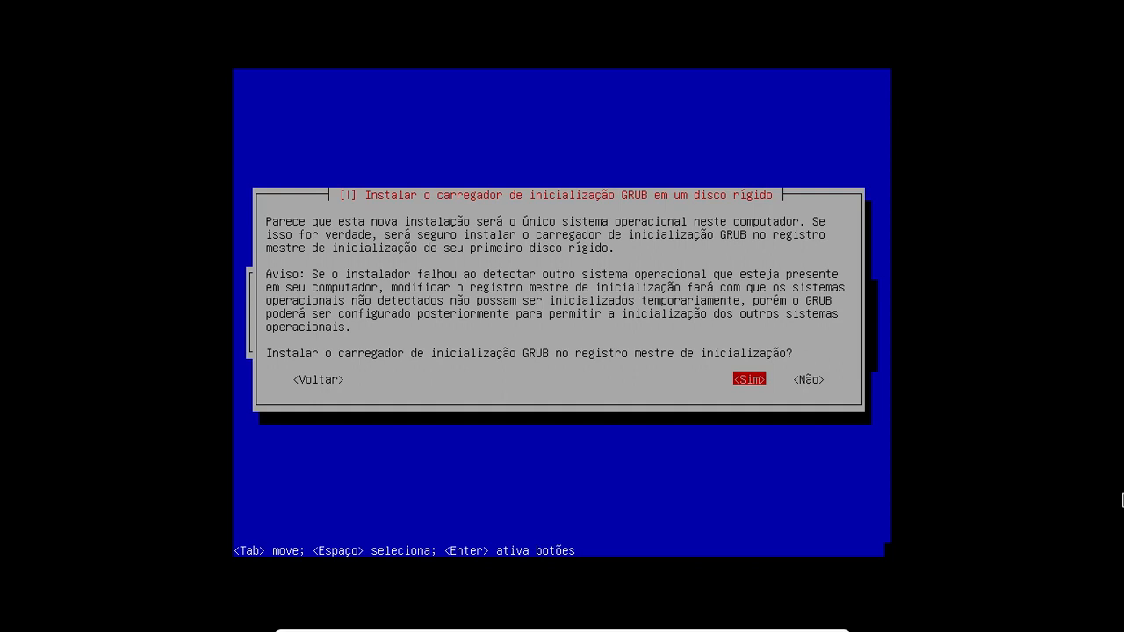
- Install the GRUB boot loader to the master boot record on /dev/sda
{"action": "key", "text": "Return"}
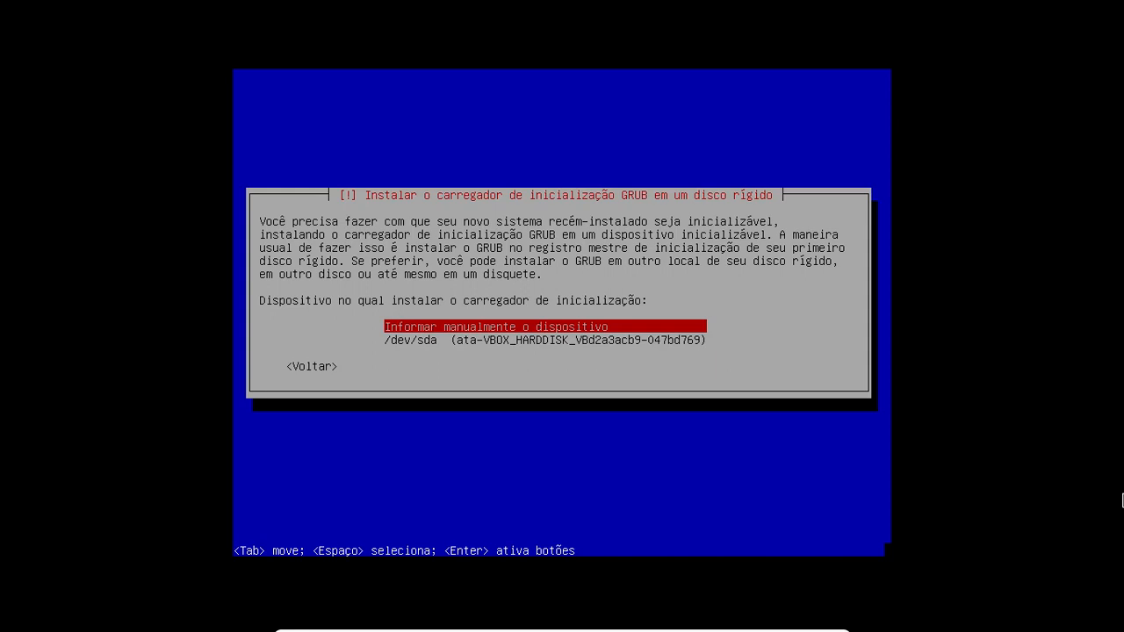
{"action": "key", "text": "Down"}
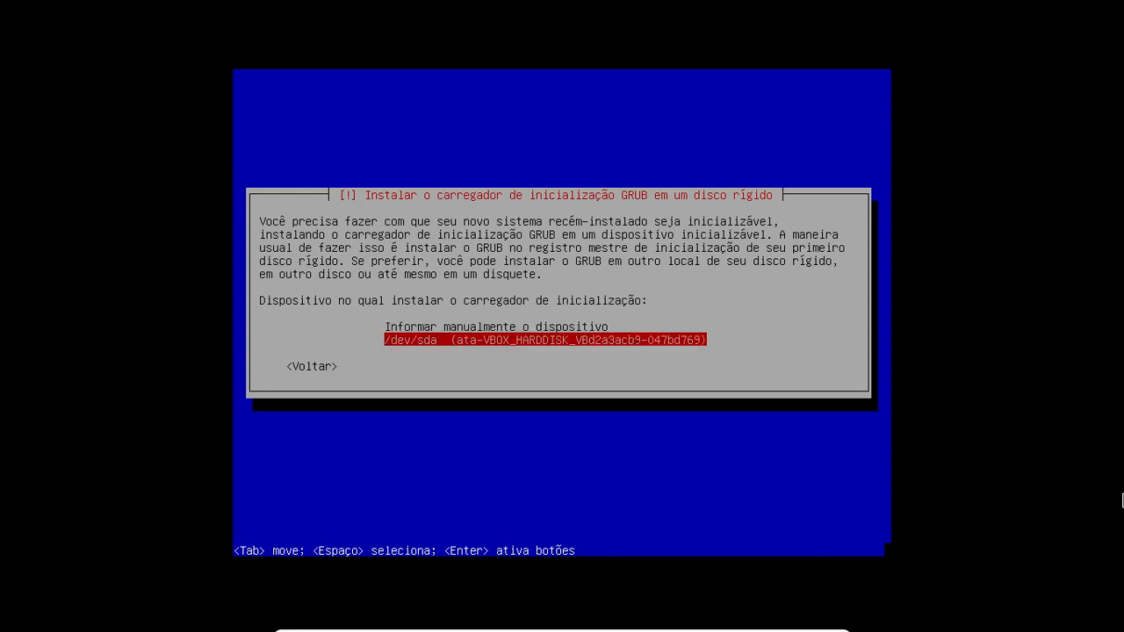
{"action": "key", "text": "Return"}
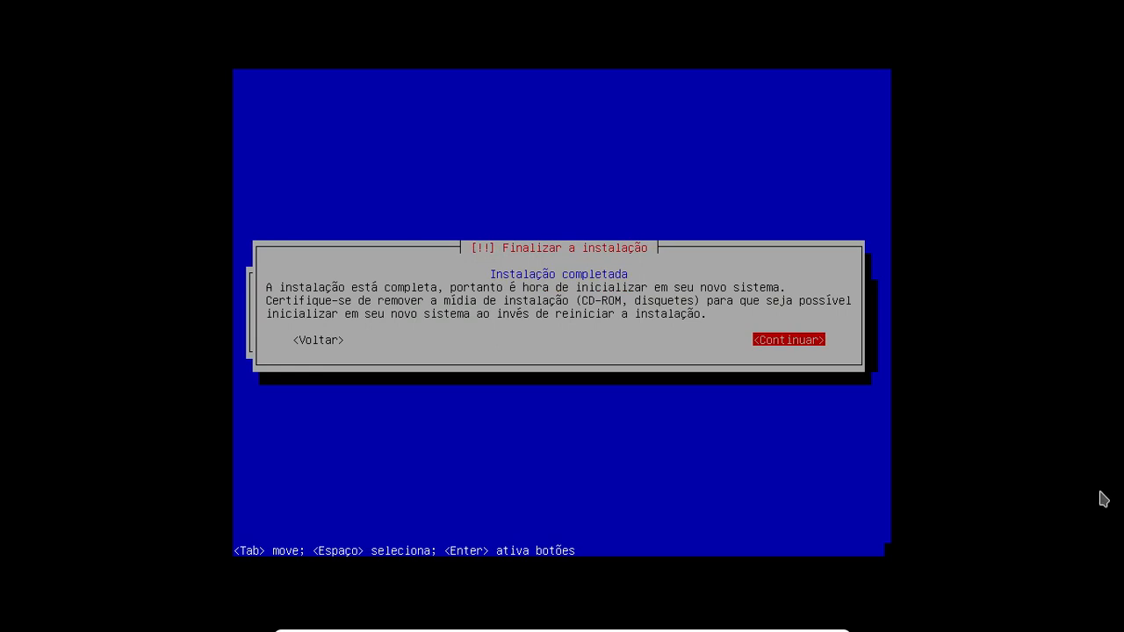
- Return the VM to a window, confirm no ISO is in the optical drive, and reboot
{"action": "mouse_move", "coordinate": [878, 618]}
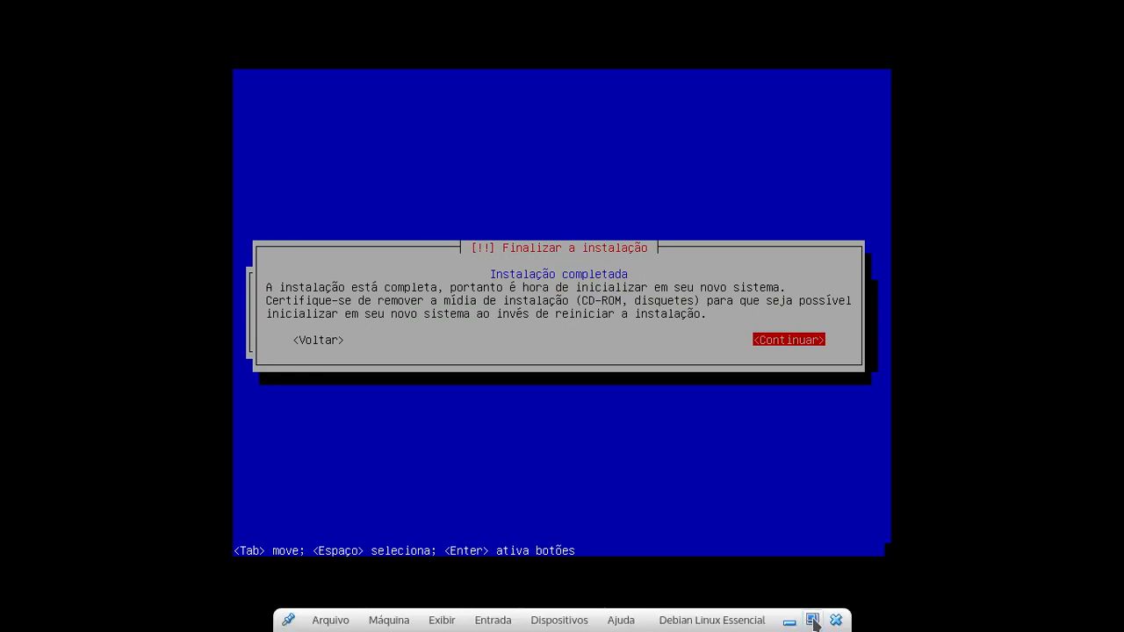
{"action": "left_click", "coordinate": [811, 619]}
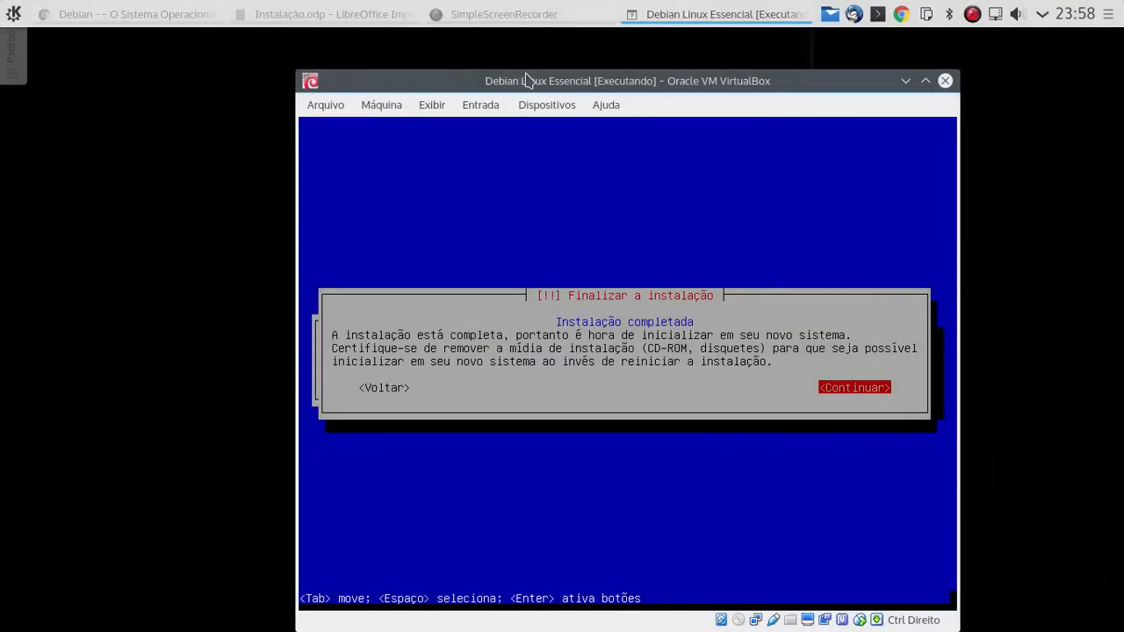
{"action": "left_click", "coordinate": [546, 104]}
{"action": "mouse_move", "coordinate": [571, 130]}
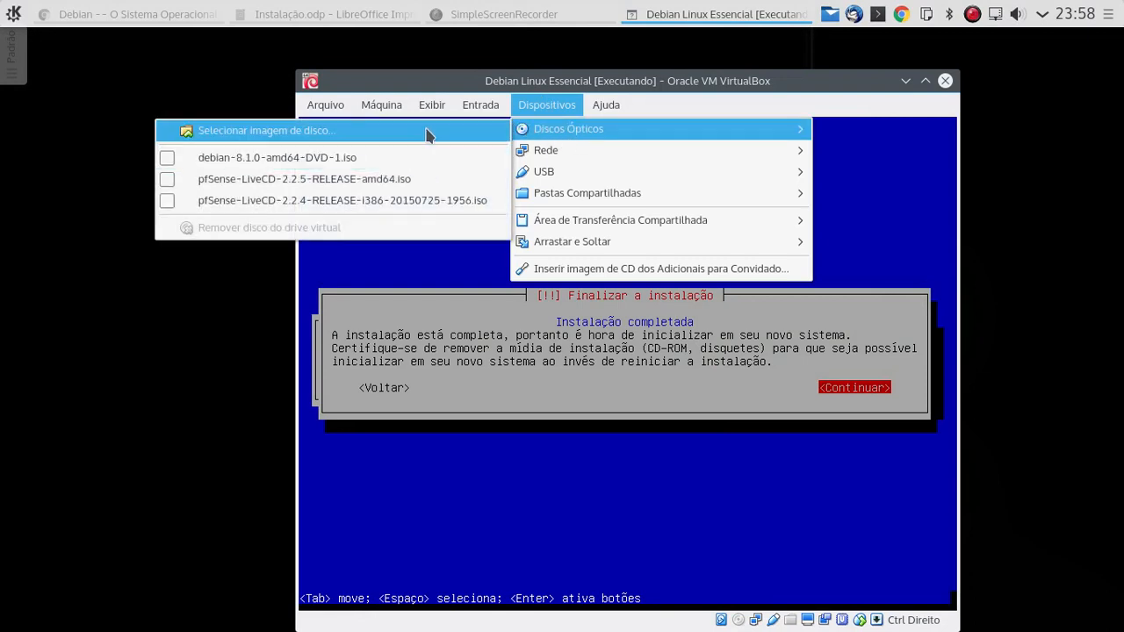
{"action": "left_click", "coordinate": [817, 89]}
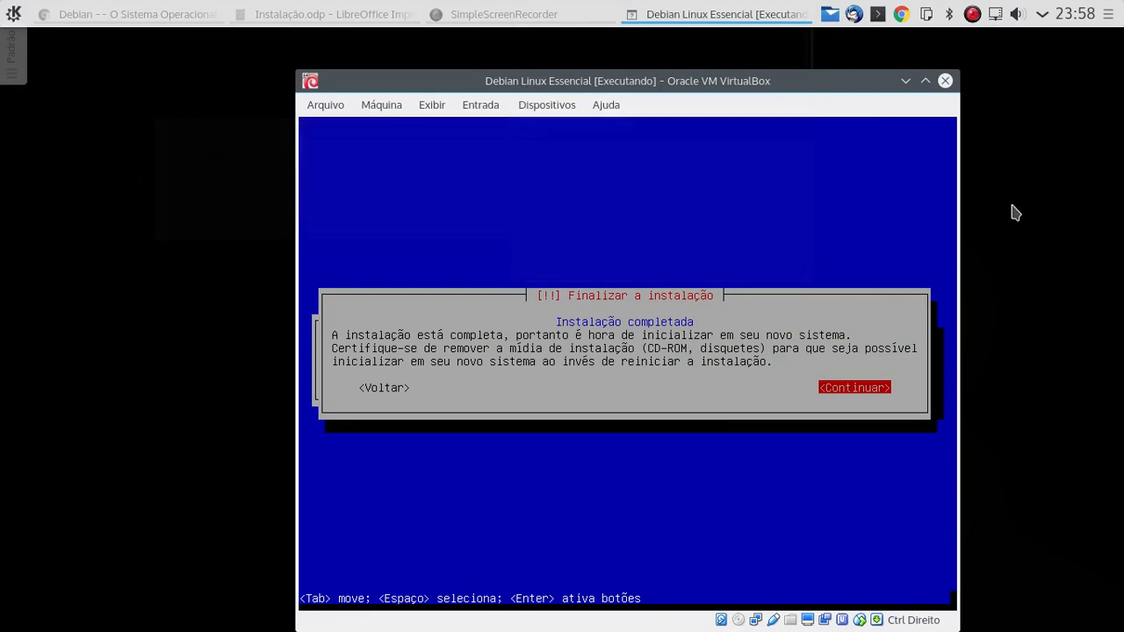
{"action": "key", "text": "Return"}
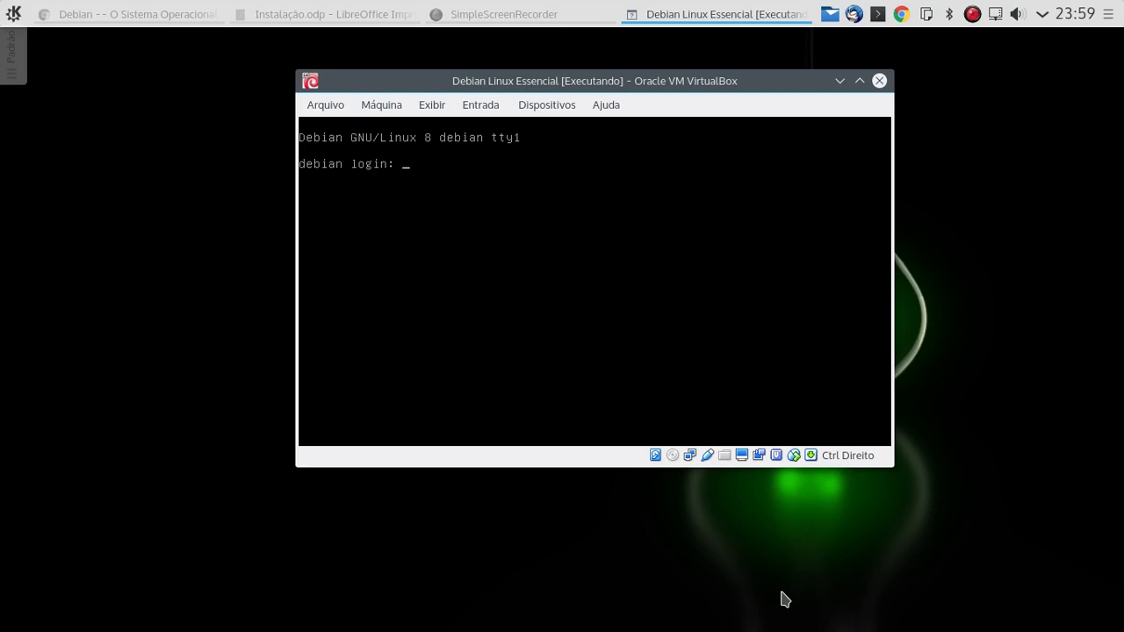
- Enter root as the user name at the Debian login prompt
{"action": "type", "text": "root"}
{"action": "key", "text": "Return"}
{"action": "key", "text": "Return"}
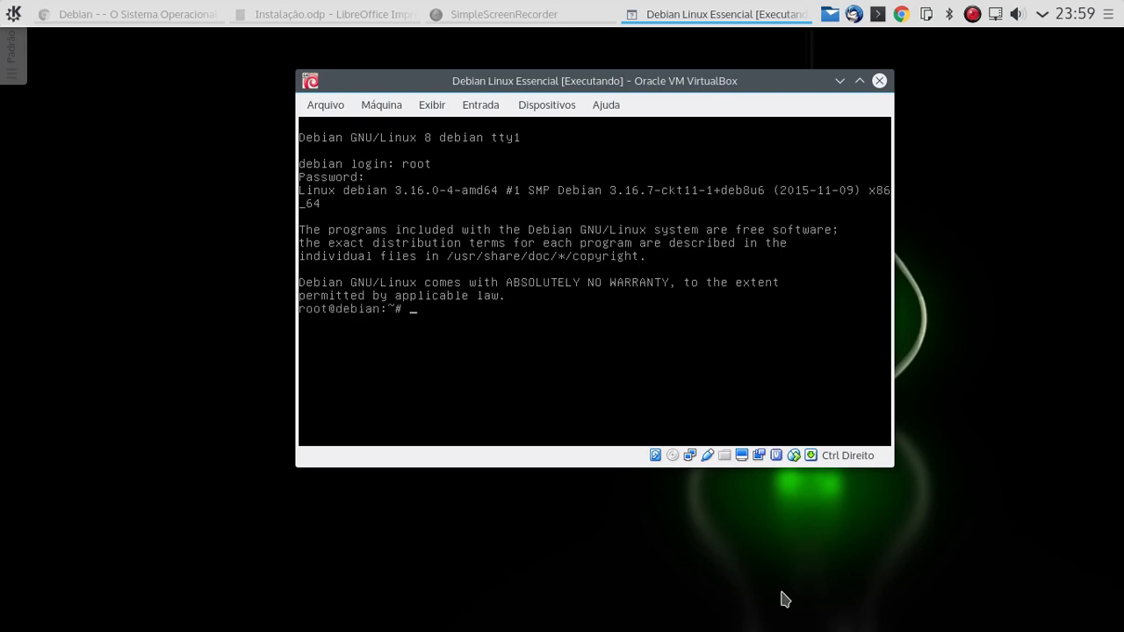
- Run ls, ll, then ls again, clearing the console with Ctrl+L around each command
{"action": "key", "text": "ctrl+l"}
{"action": "type", "text": "ls"}
{"action": "key", "text": "Return"}
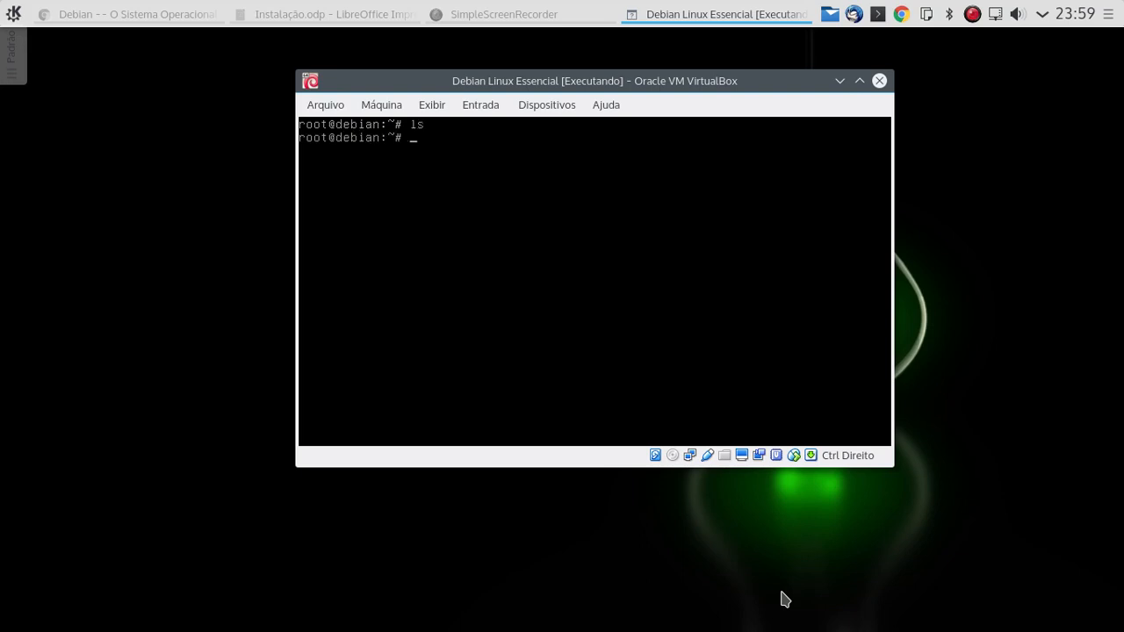
{"action": "key", "text": "ctrl+l"}
{"action": "type", "text": "ll"}
{"action": "key", "text": "Return"}
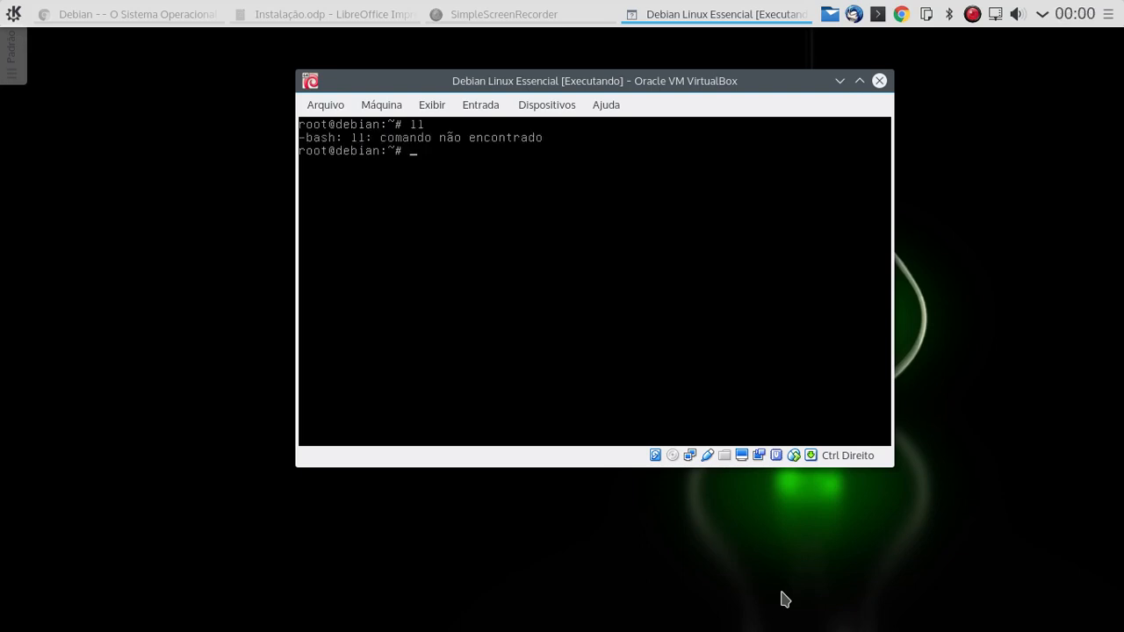
{"action": "key", "text": "ctrl+l"}
{"action": "type", "text": "ls"}
{"action": "key", "text": "Return"}
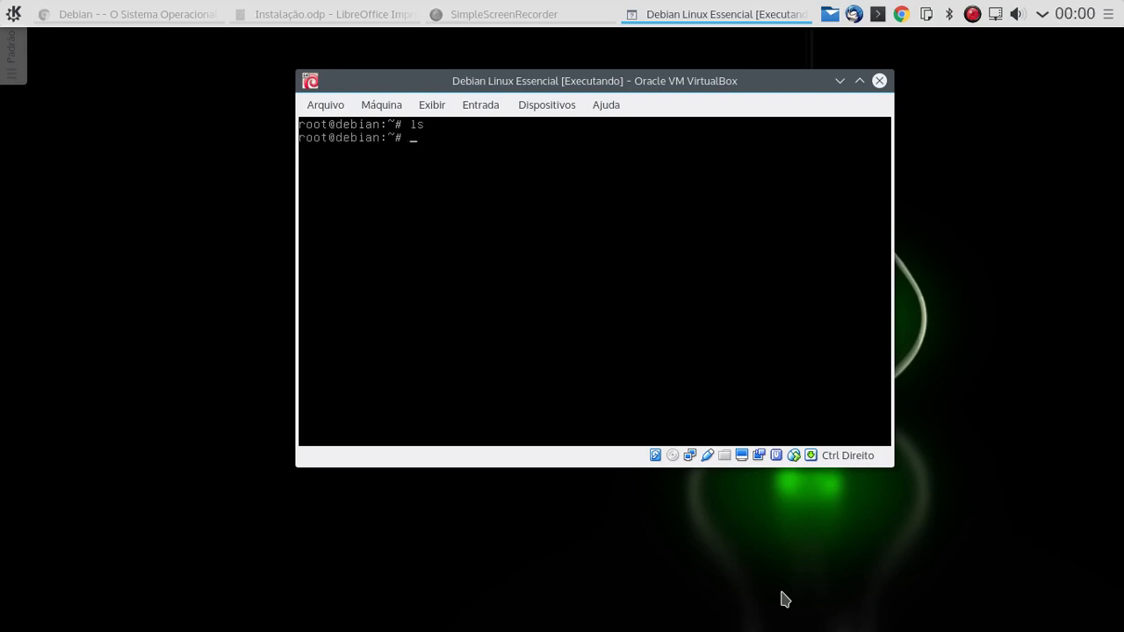
{"action": "key", "text": "ctrl+l"}
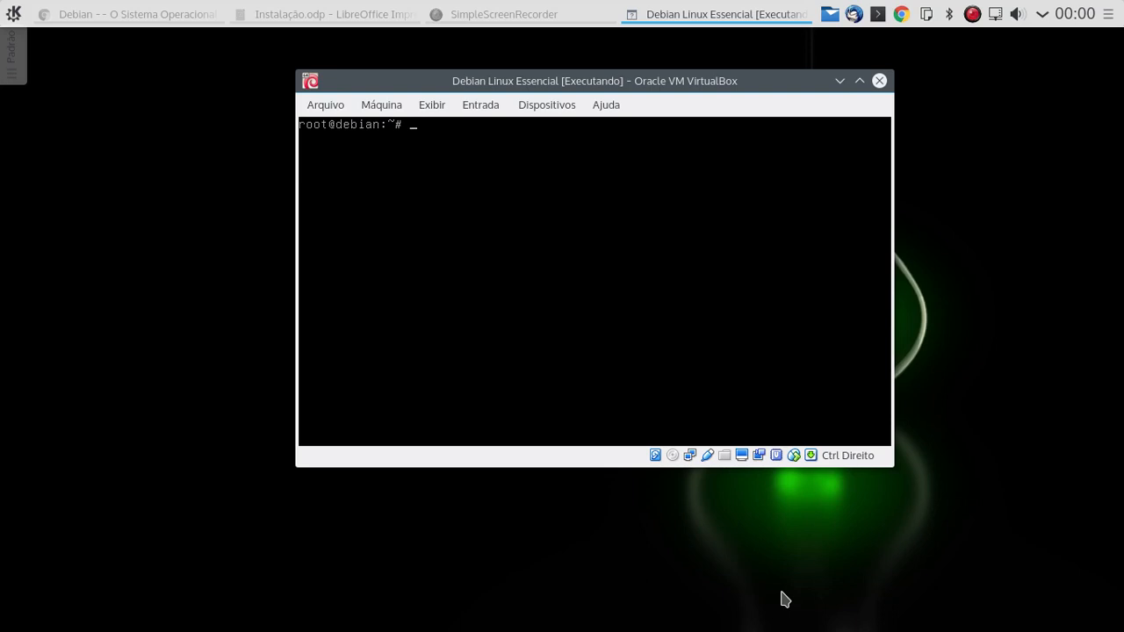